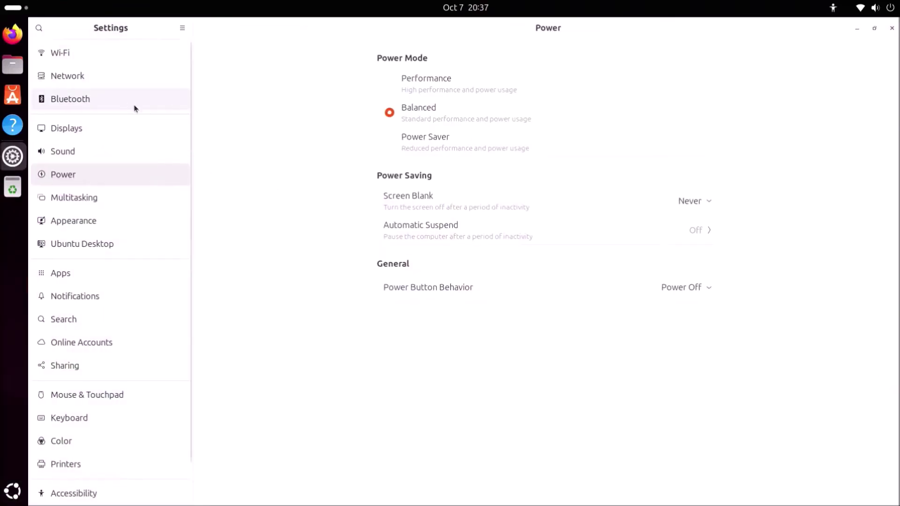
- Check System > About details: Ubuntu 24.04.1 LTS on a Dell XPS 8960 with 16.0 GiB
scroll(134, 122, down, 2)
click(106, 492)
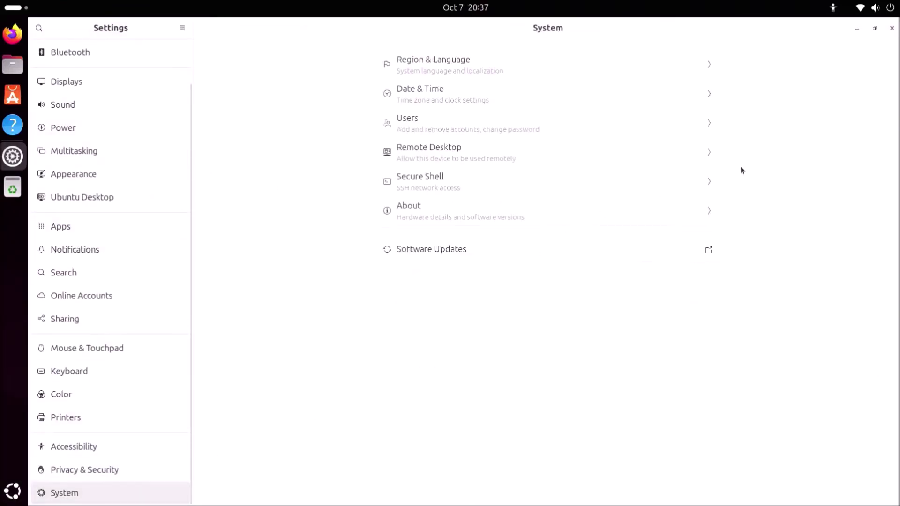
click(651, 211)
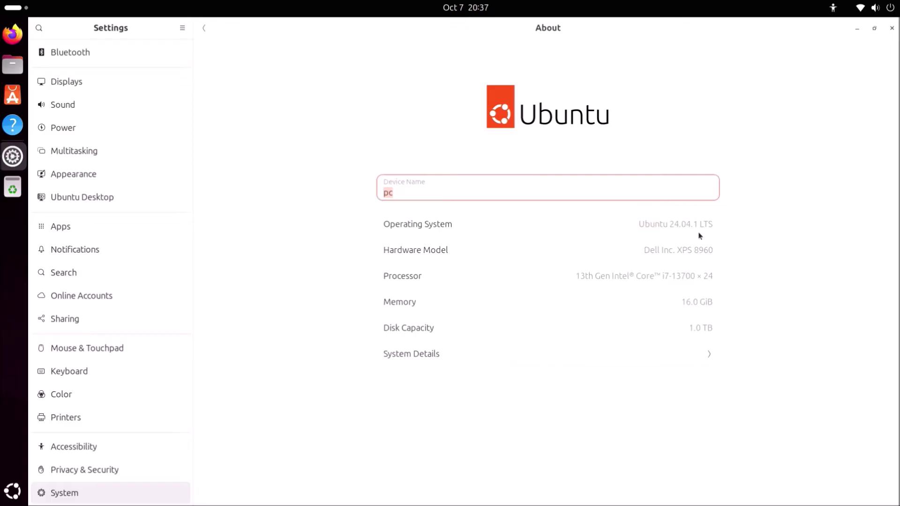
click(712, 357)
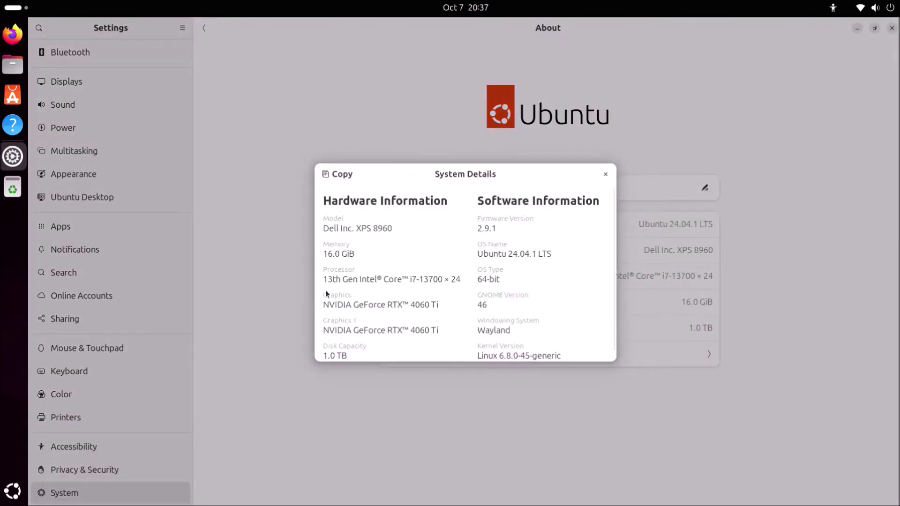
click(605, 174)
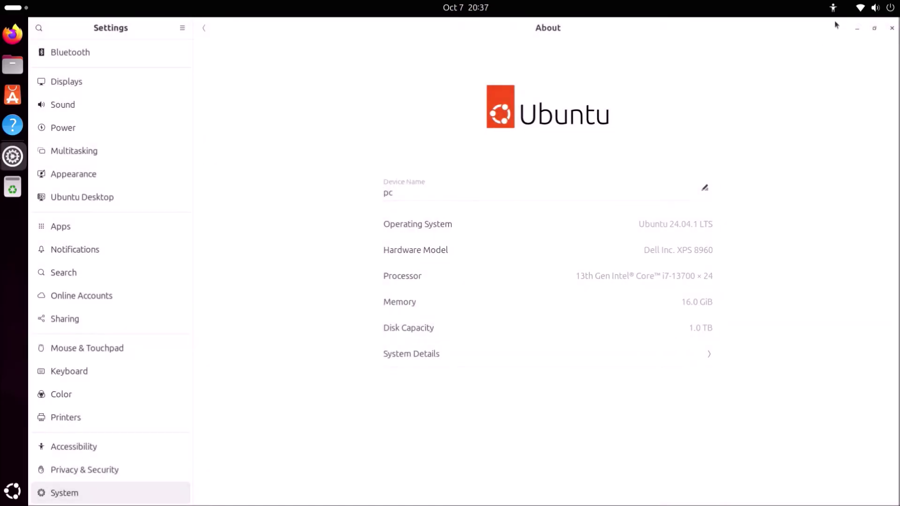
- Search Firefox for 'windows 11 download' and open Microsoft's Download Windows 11 page
click(892, 29)
click(12, 34)
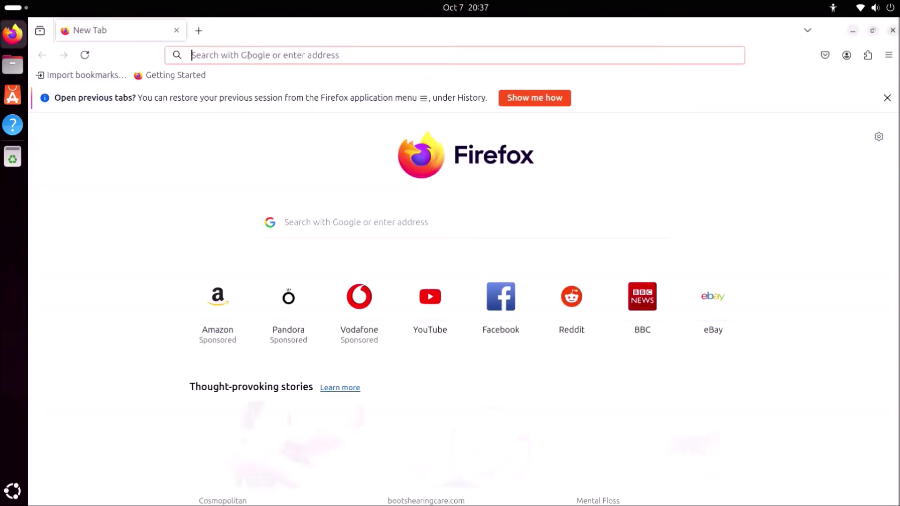
text(windows 11 )
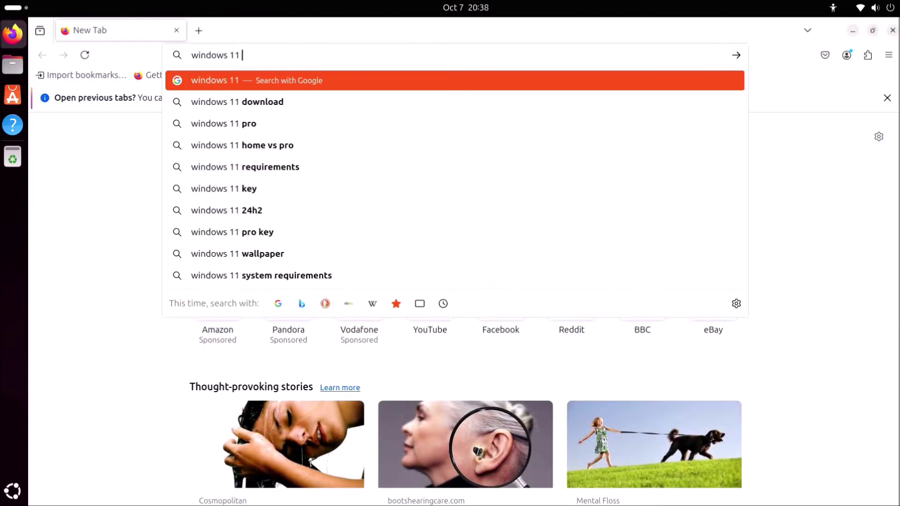
text(download)
key(Return)
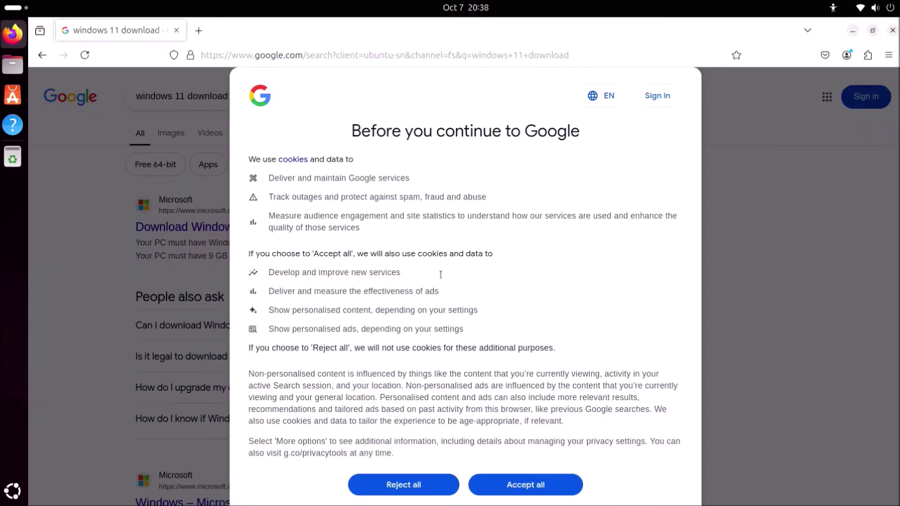
click(525, 484)
click(218, 229)
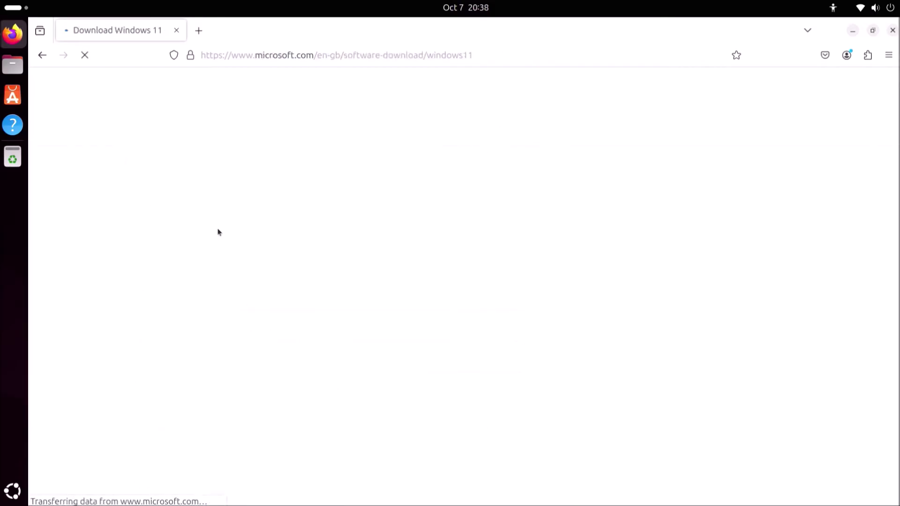
- Select the Windows 11 multi-edition ISO for x64 devices and request it
scroll(253, 262, down, 5)
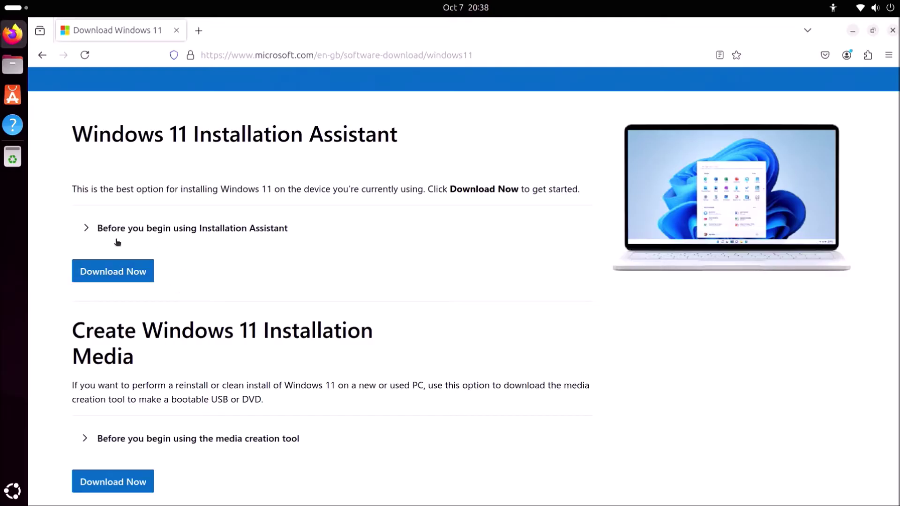
scroll(117, 242, down, 5)
scroll(222, 287, down, 5)
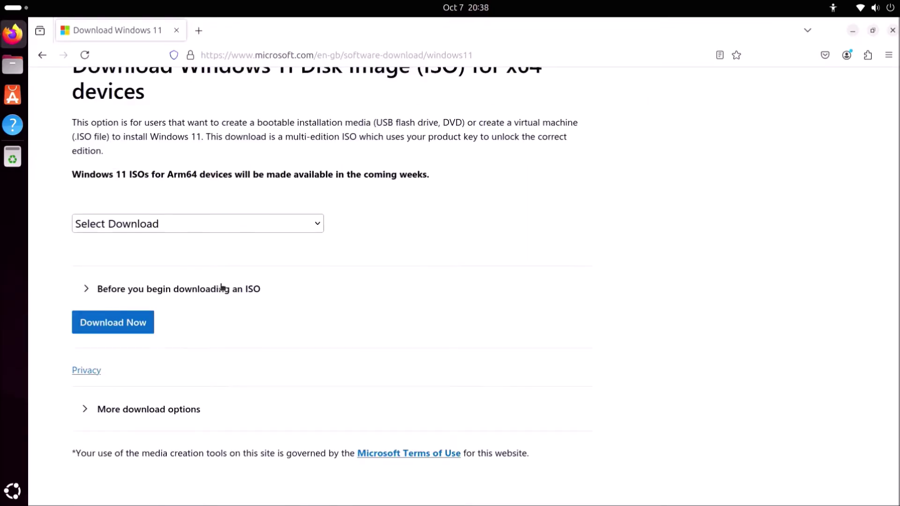
scroll(222, 287, up, 3)
click(221, 305)
click(221, 341)
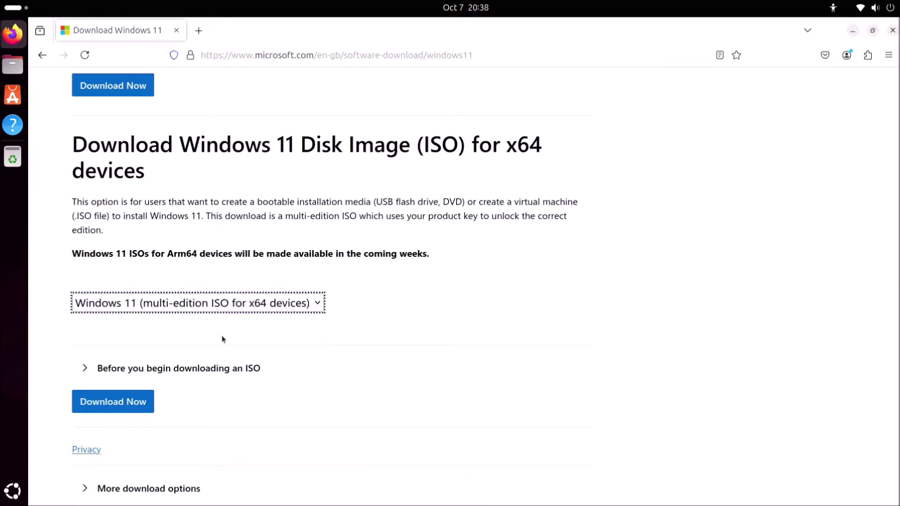
click(144, 406)
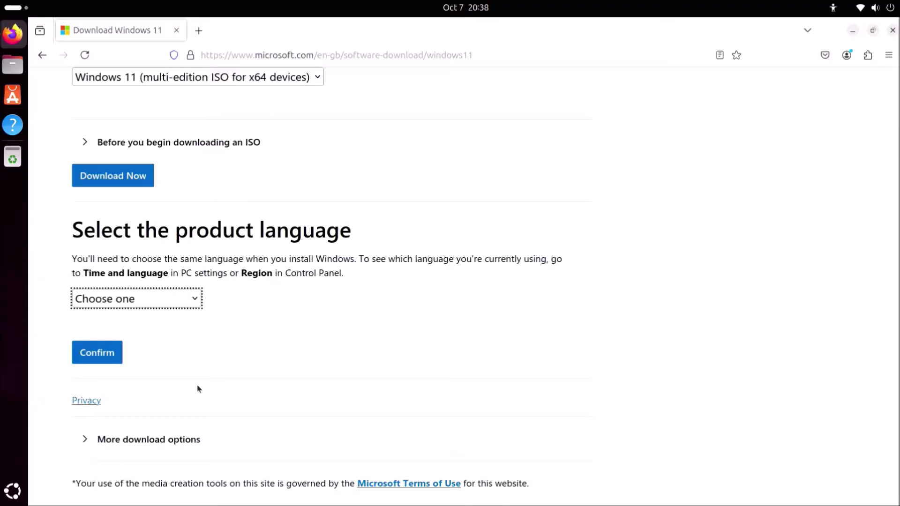
- Confirm English International as the language and download the 64-bit ISO
click(194, 299)
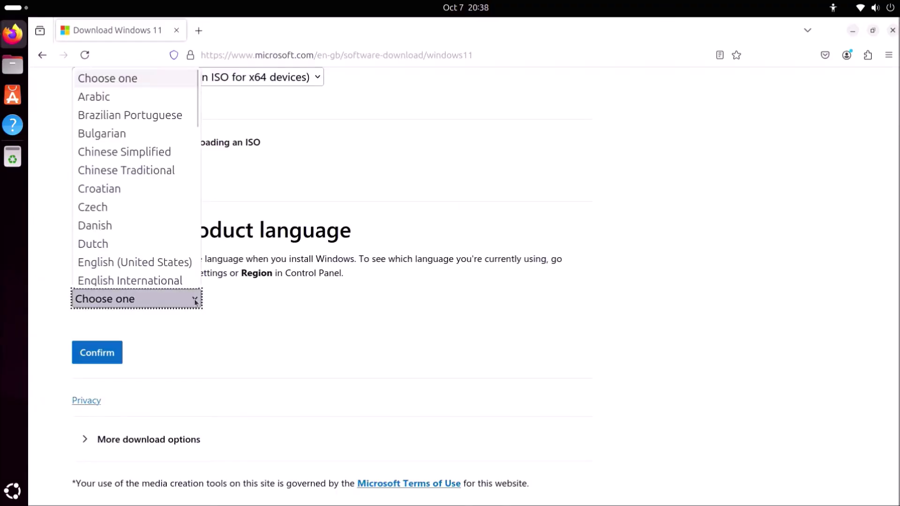
click(180, 277)
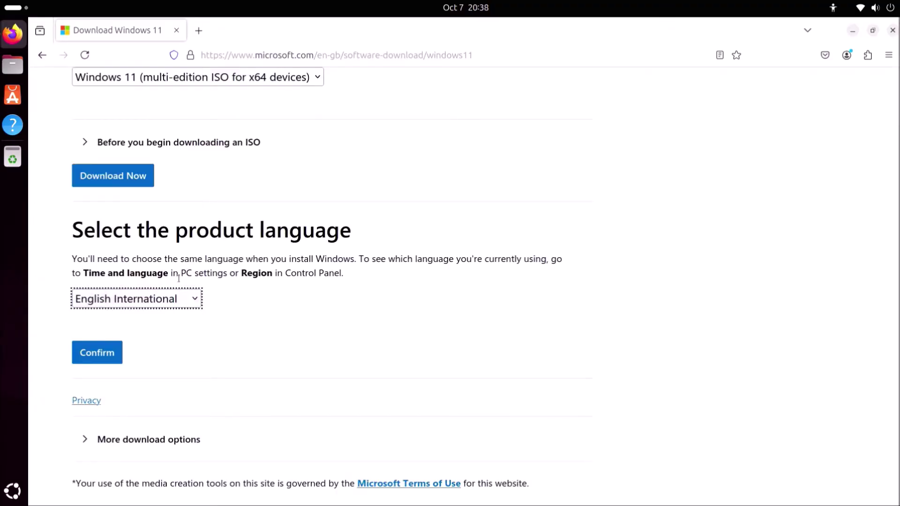
click(114, 352)
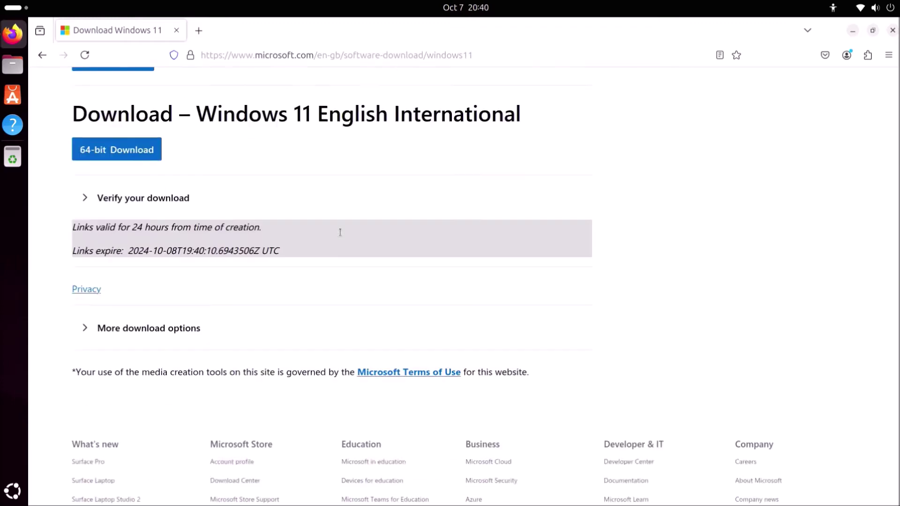
scroll(340, 232, down, 3)
click(146, 125)
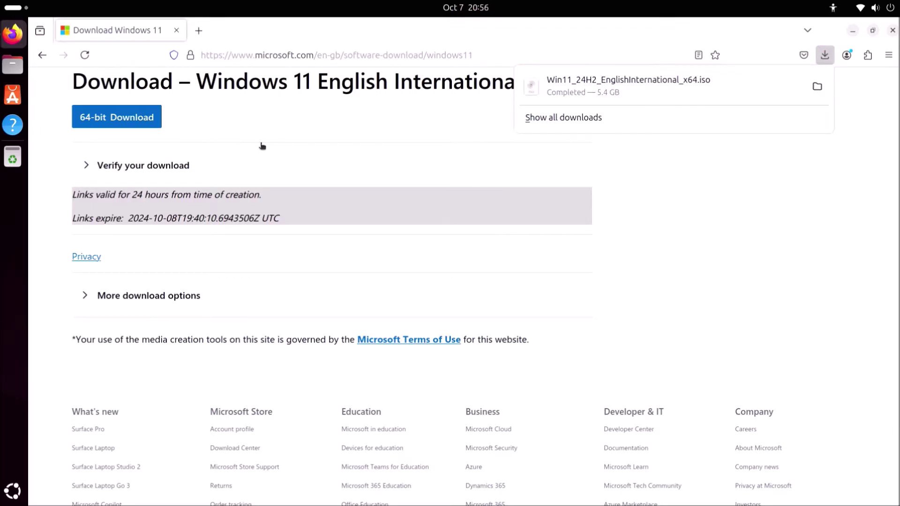
- Open Terminal beside Files showing the downloaded Windows 11 ISO in Downloads
click(13, 65)
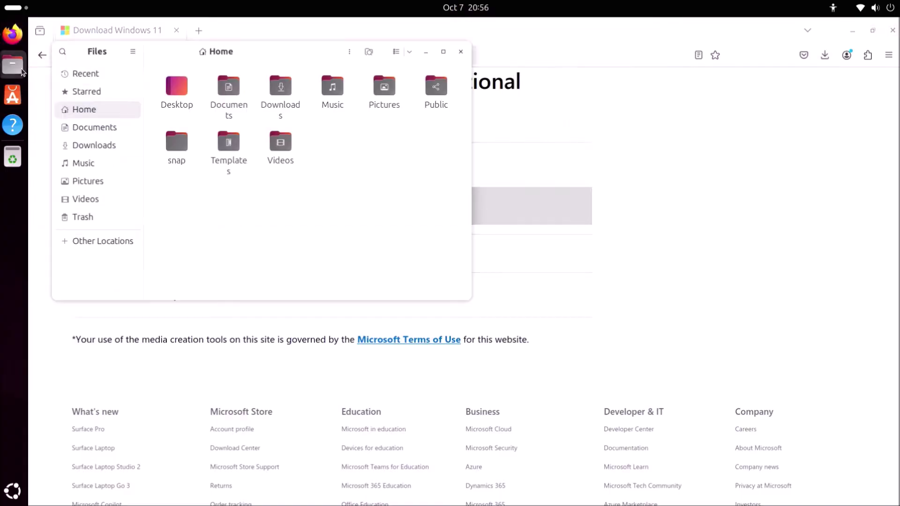
click(13, 490)
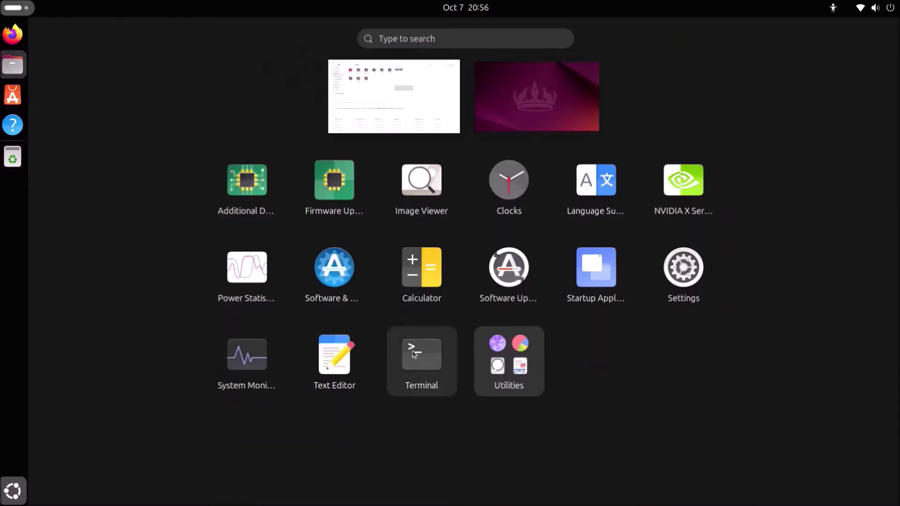
click(412, 356)
drag(309, 76, 626, 30)
double_click(281, 100)
click(177, 93)
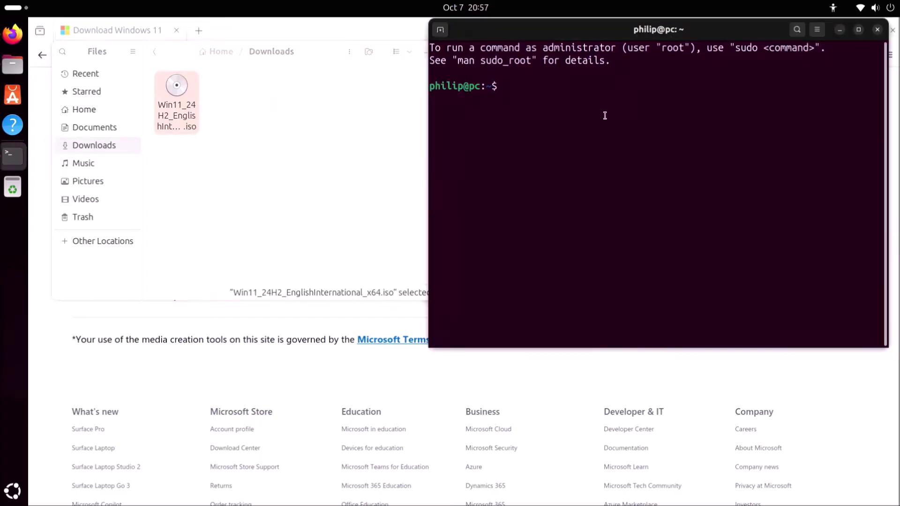
- Run sha256sum on Win11_24H2_EnglishInternational_x64.iso and copy the resulting hash
text(sha256sum)
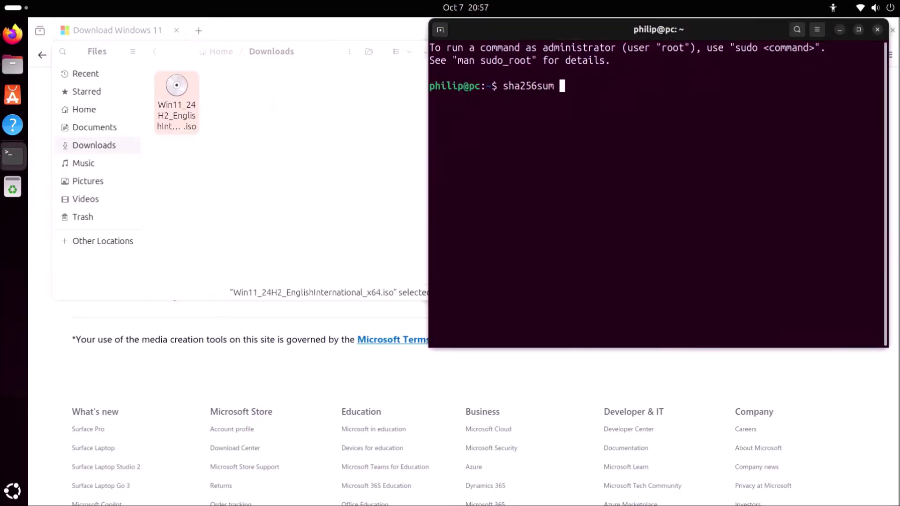
drag(183, 114, 641, 151)
click(642, 151)
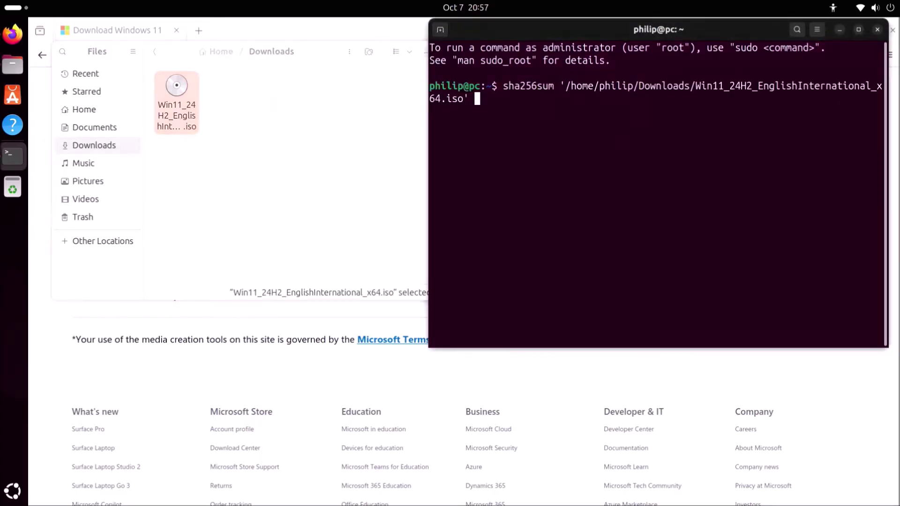
key(Return)
drag(792, 111, 395, 110)
right_click(451, 110)
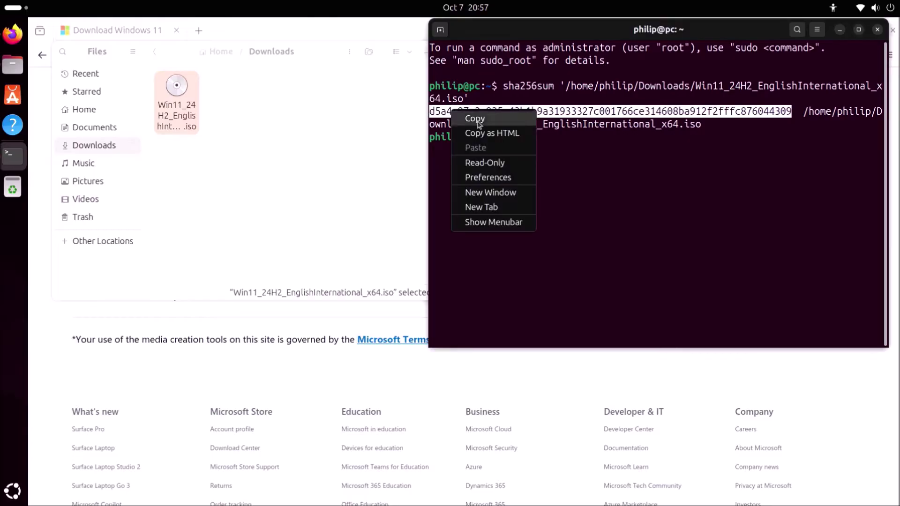
click(476, 119)
- Find the copied hash under 'Verify your download' to confirm the English International 64-bit match, then minimize Firefox
click(130, 327)
click(187, 296)
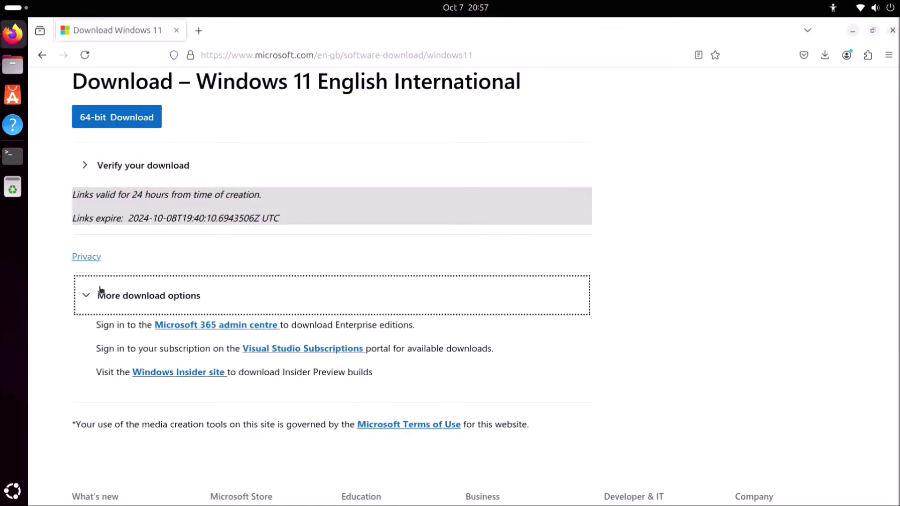
click(100, 292)
click(92, 169)
scroll(414, 168, down, 5)
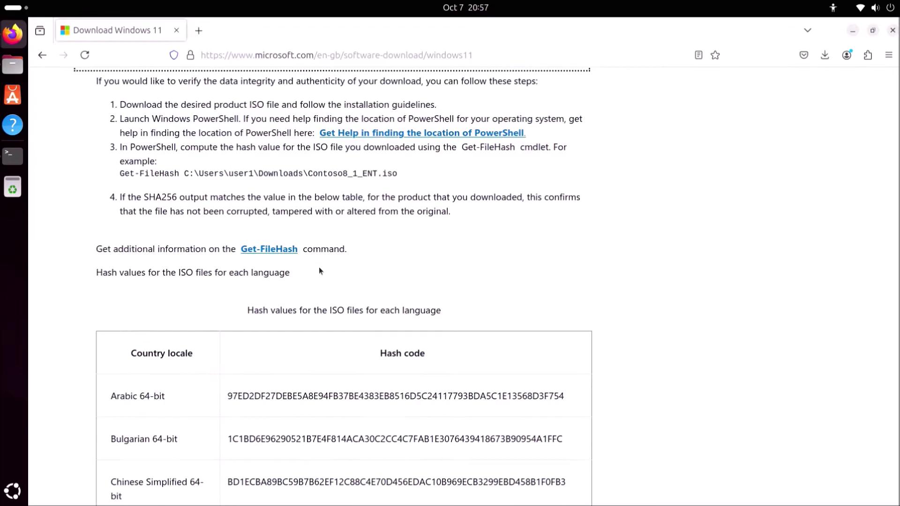
key(ctrl+f)
key(ctrl+v)
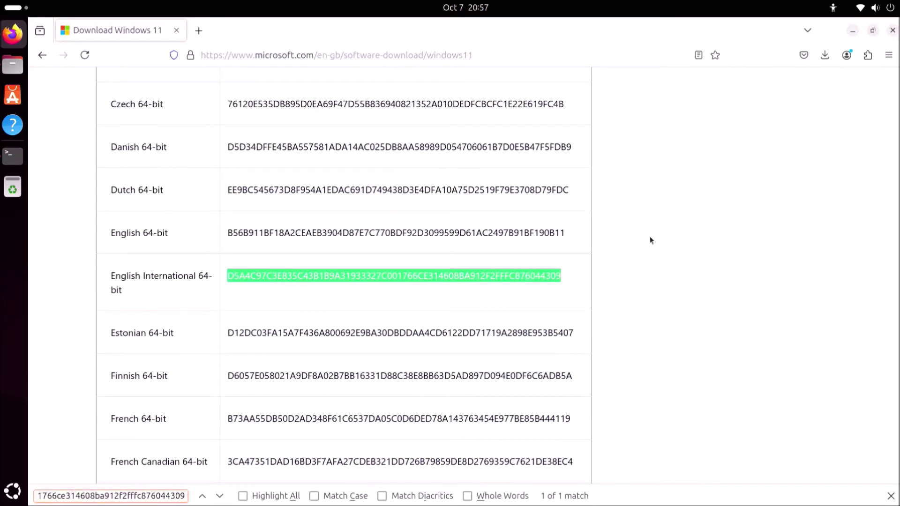
click(851, 31)
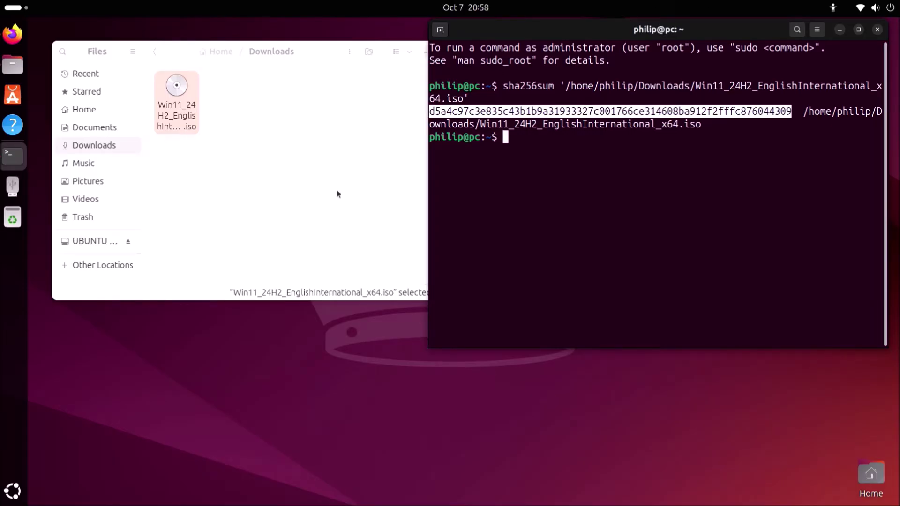
click(12, 95)
- Find GParted Partition Editor in App Center and install it, entering the account password
click(368, 28)
text(g)
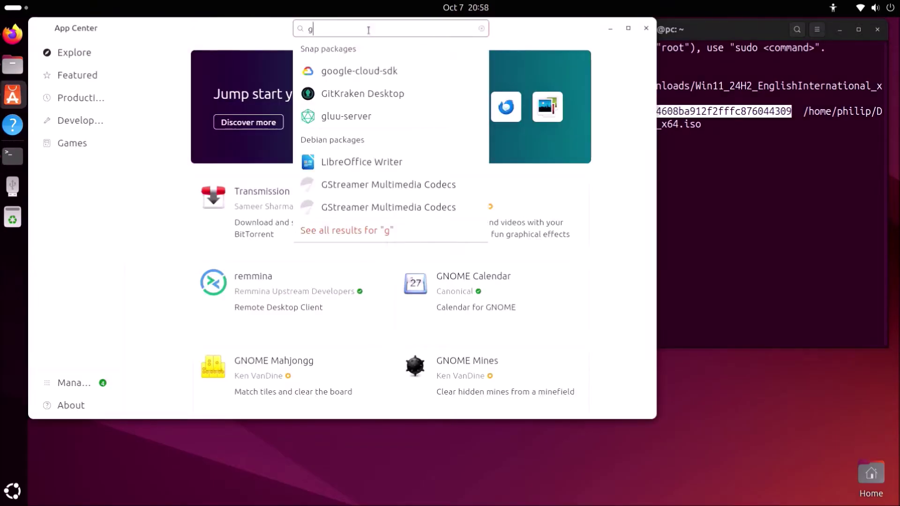
text(parted)
click(382, 68)
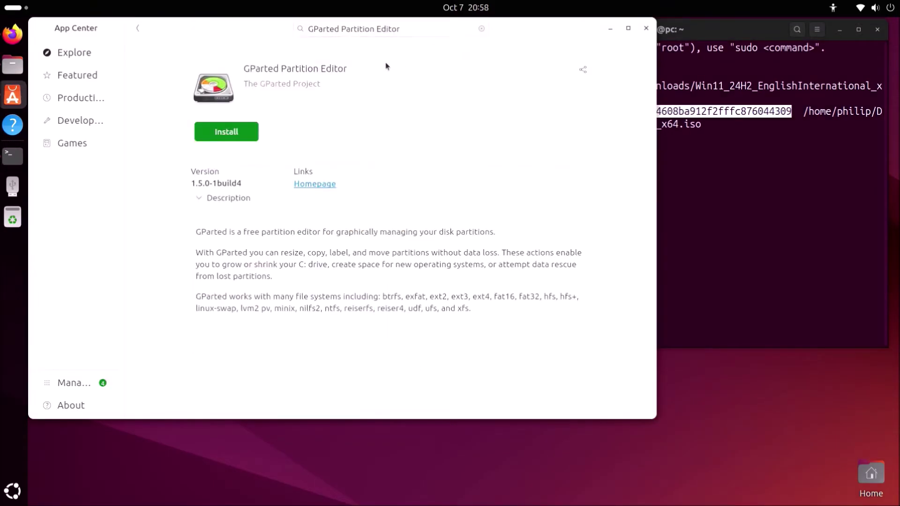
click(227, 132)
text(******)
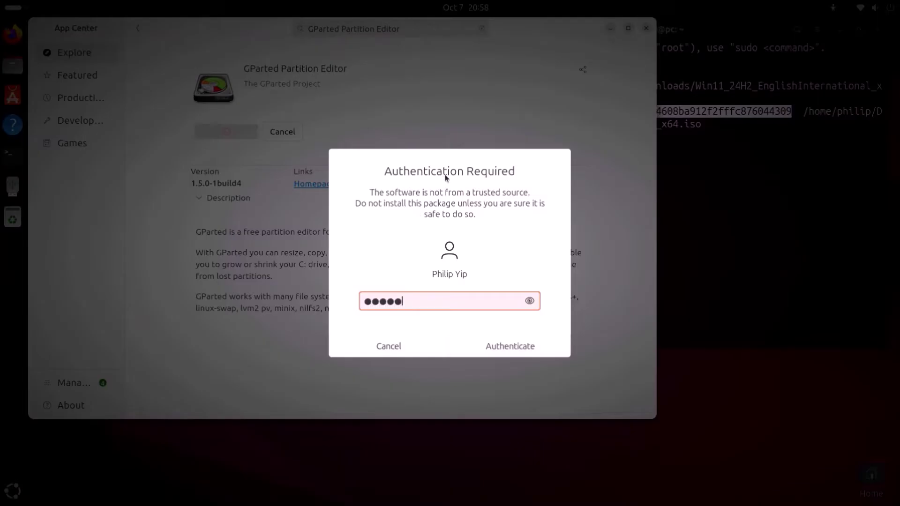
click(501, 345)
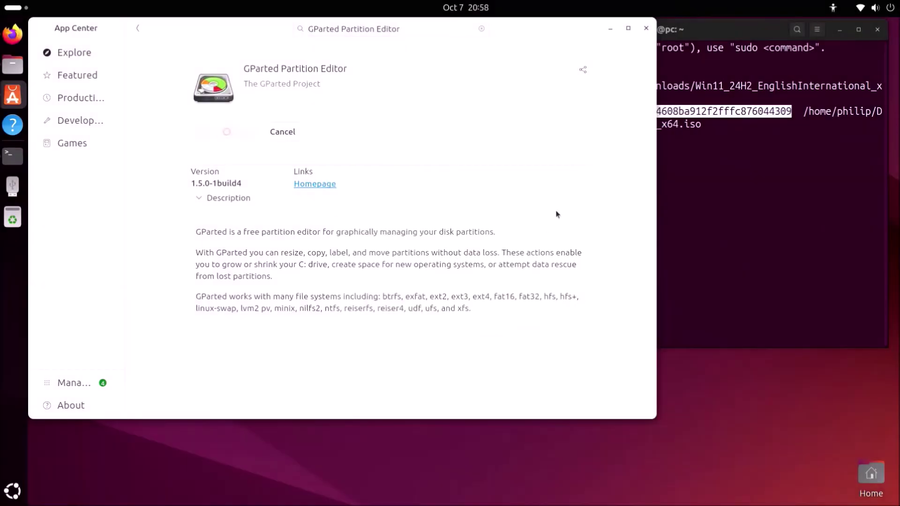
- Close App Center and the Terminal window, leaving Files on Downloads
click(646, 28)
right_click(852, 42)
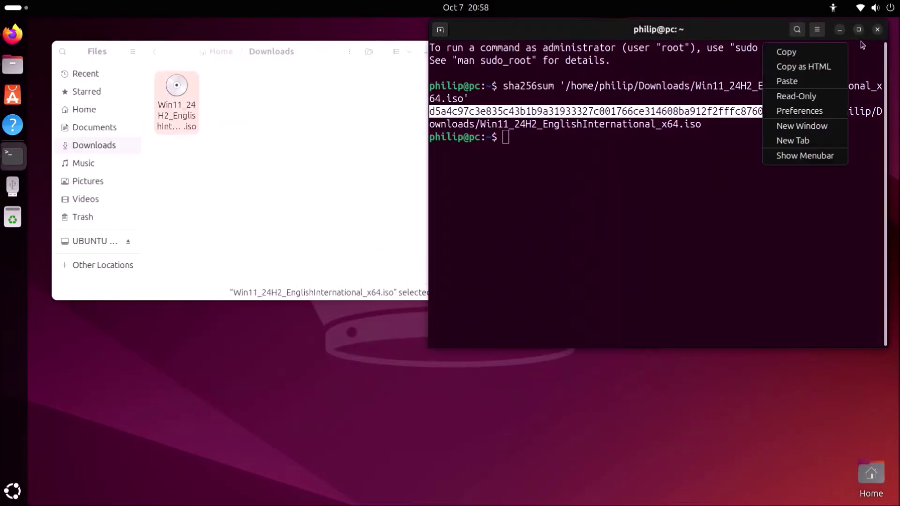
click(856, 58)
click(877, 29)
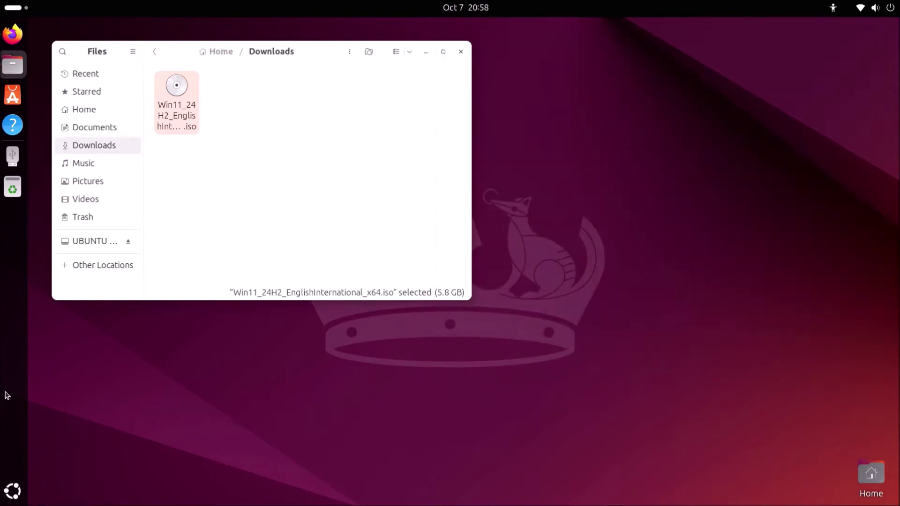
- Launch GParted as root with the account password and switch to the USB drive /dev/sda
click(12, 490)
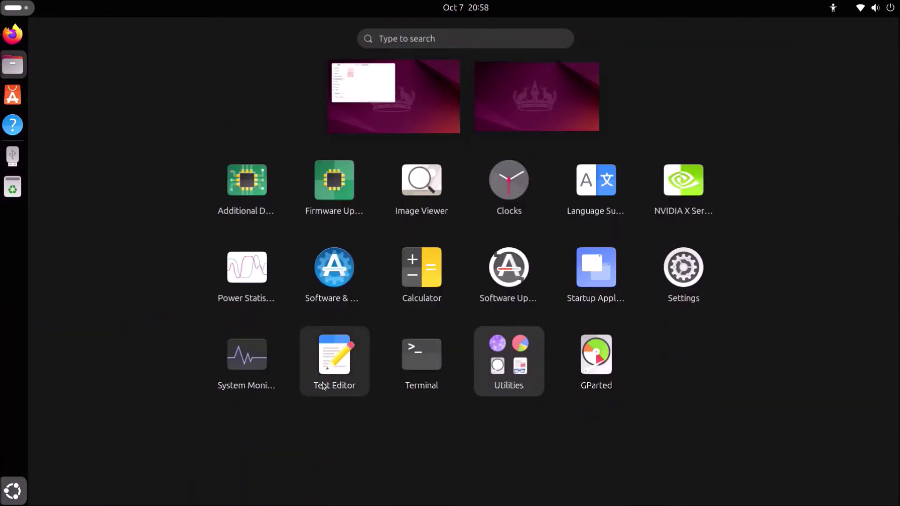
click(580, 362)
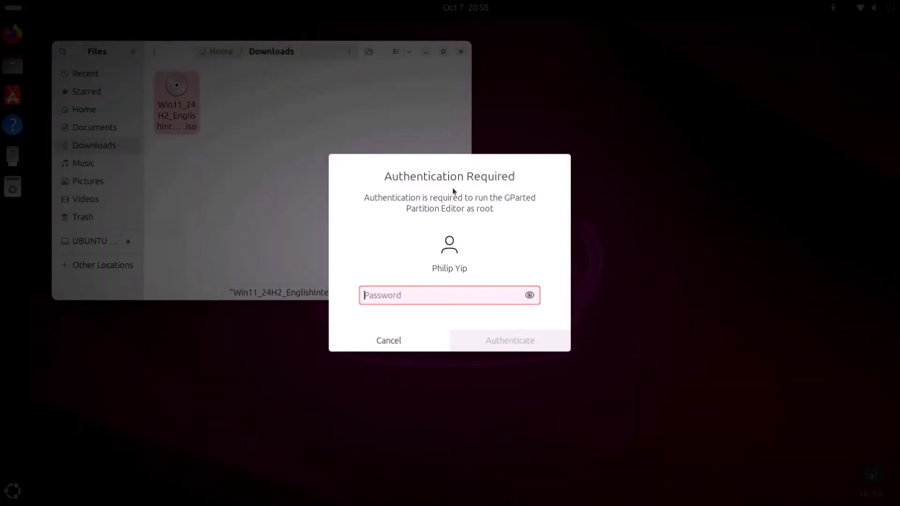
text(******)
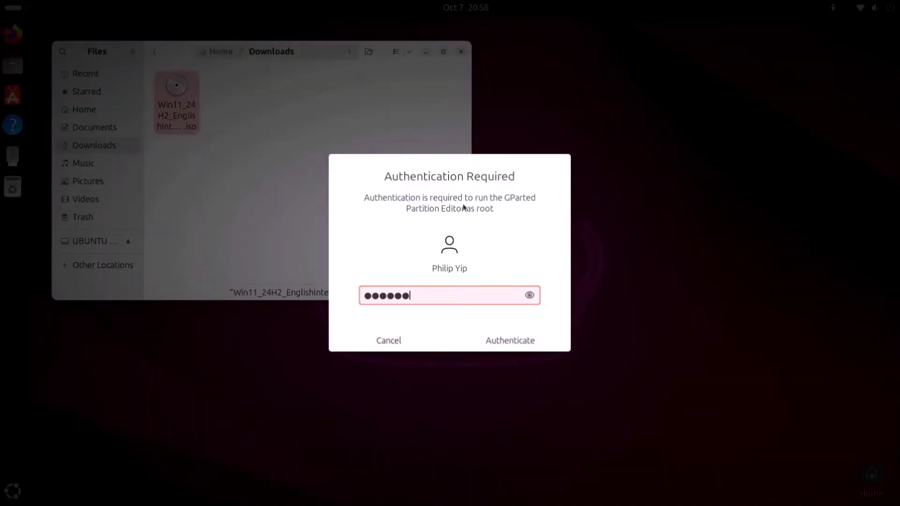
click(505, 340)
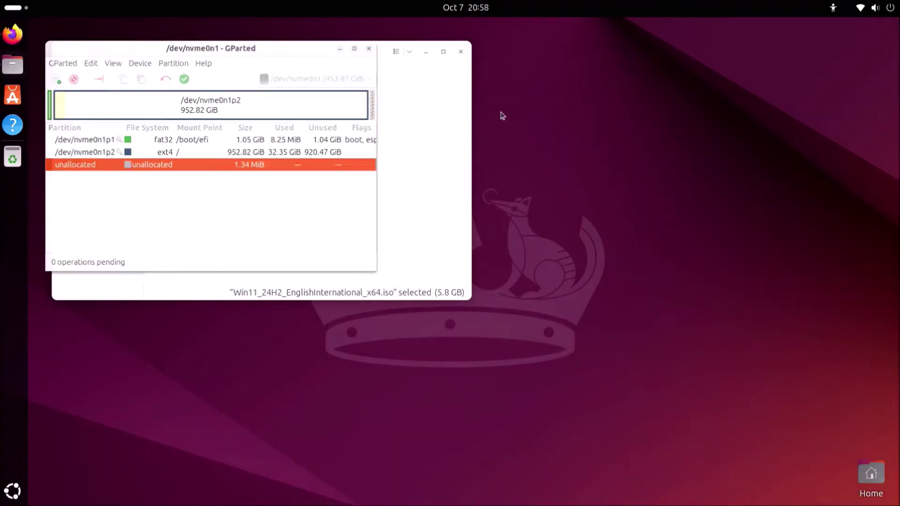
click(421, 59)
click(328, 26)
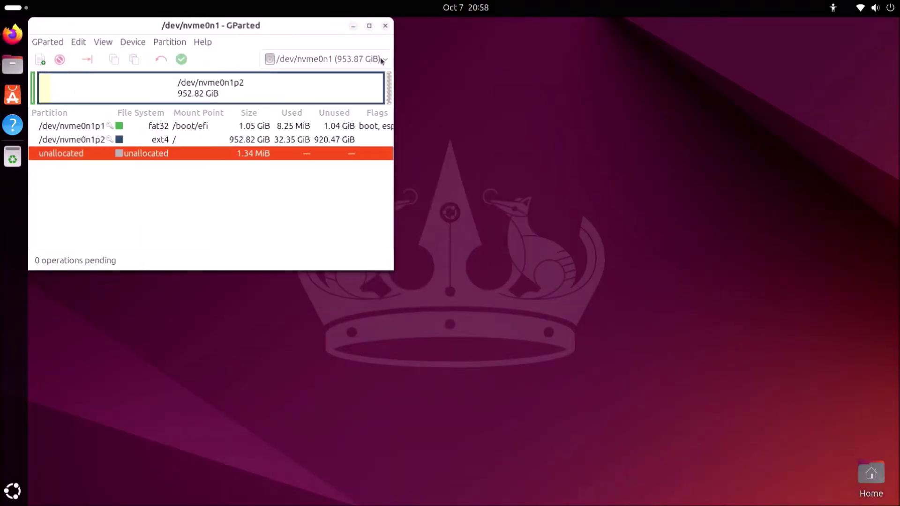
click(328, 58)
click(369, 77)
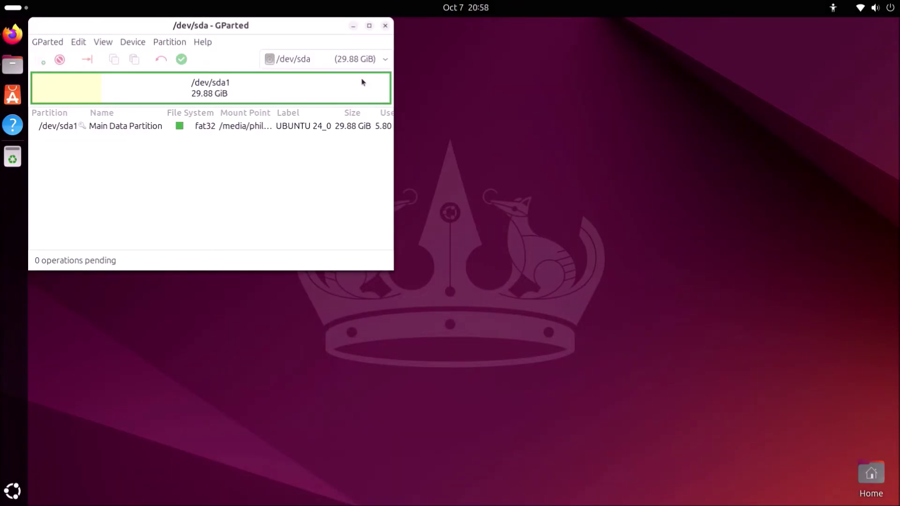
- Unmount /dev/sda1 and create a new gpt partition table on /dev/sda
right_click(174, 84)
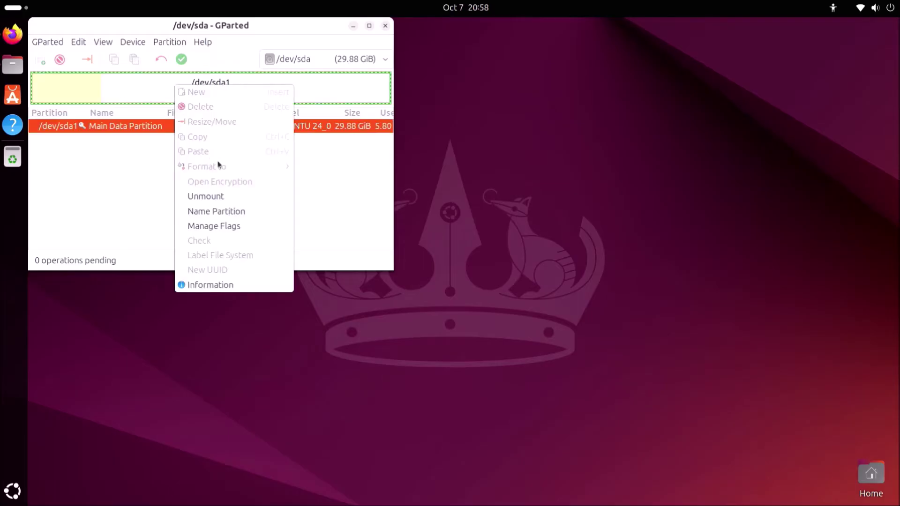
click(233, 198)
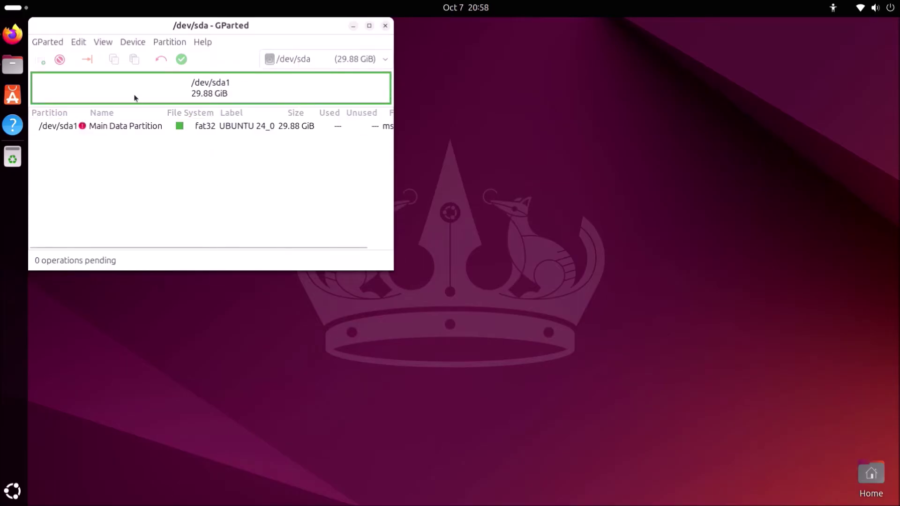
click(137, 47)
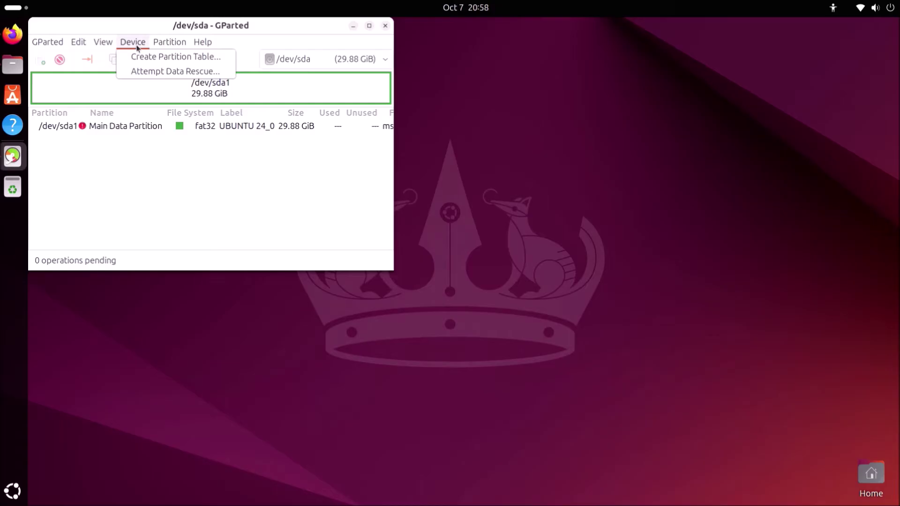
click(147, 57)
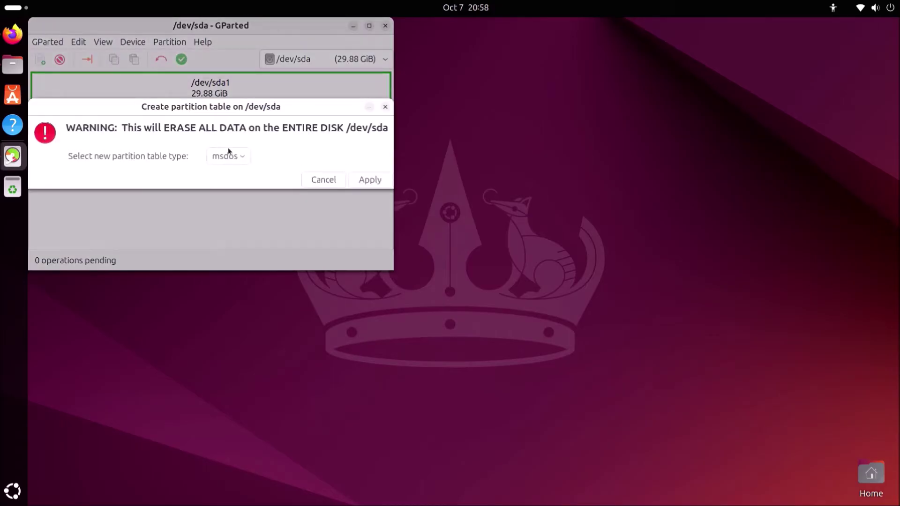
click(237, 157)
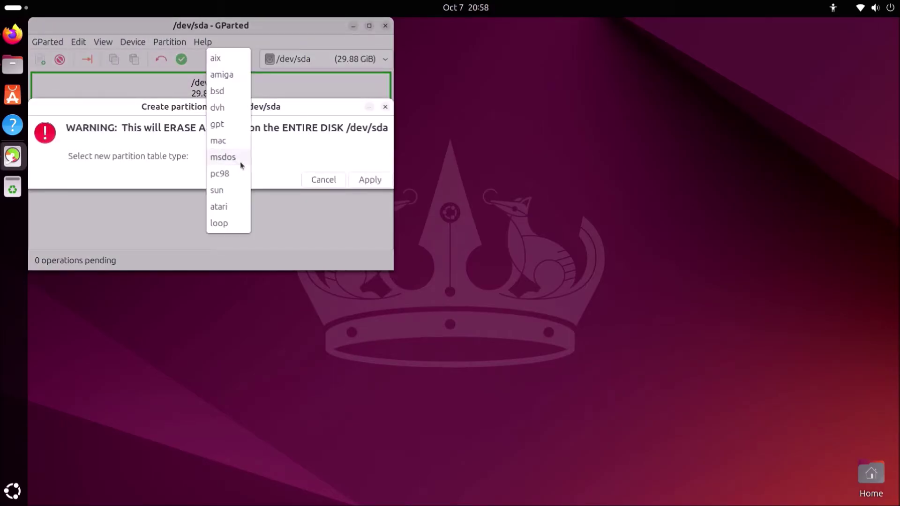
click(244, 124)
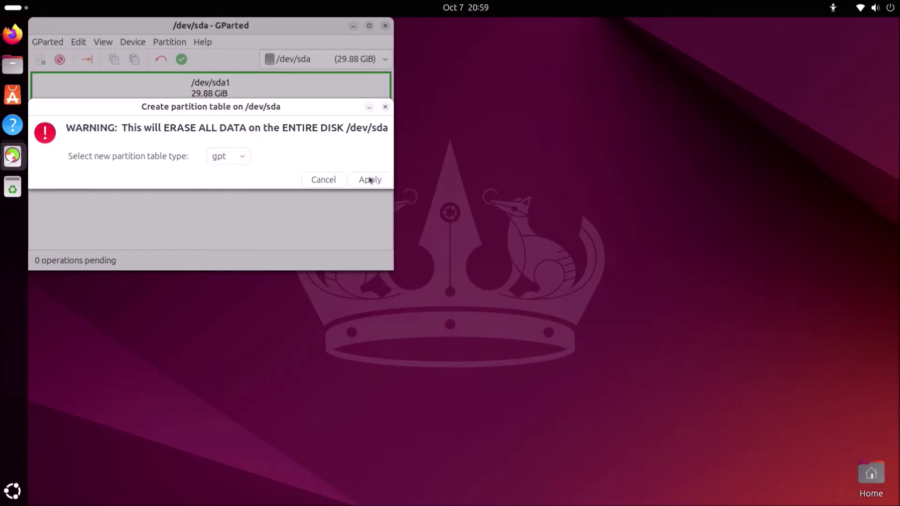
click(369, 180)
- Start a new fat32 partition in the unallocated space with size 1024 MiB
right_click(172, 94)
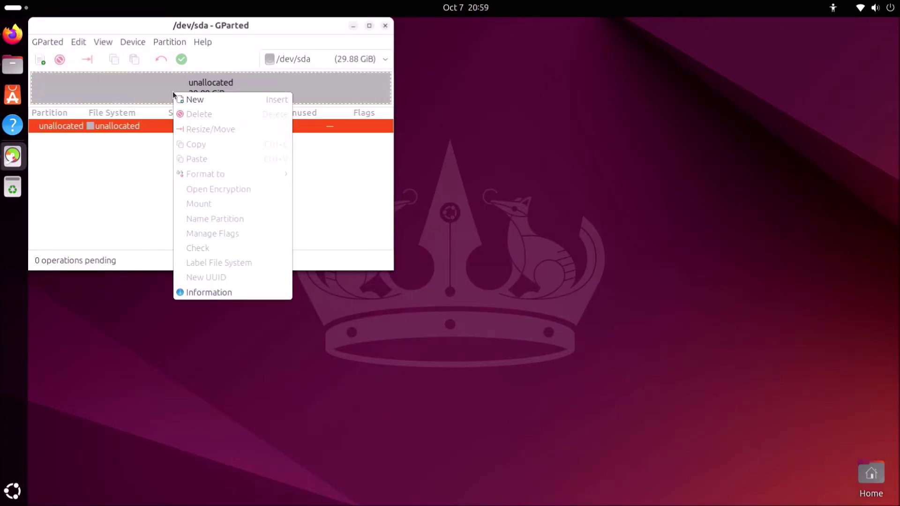
click(185, 98)
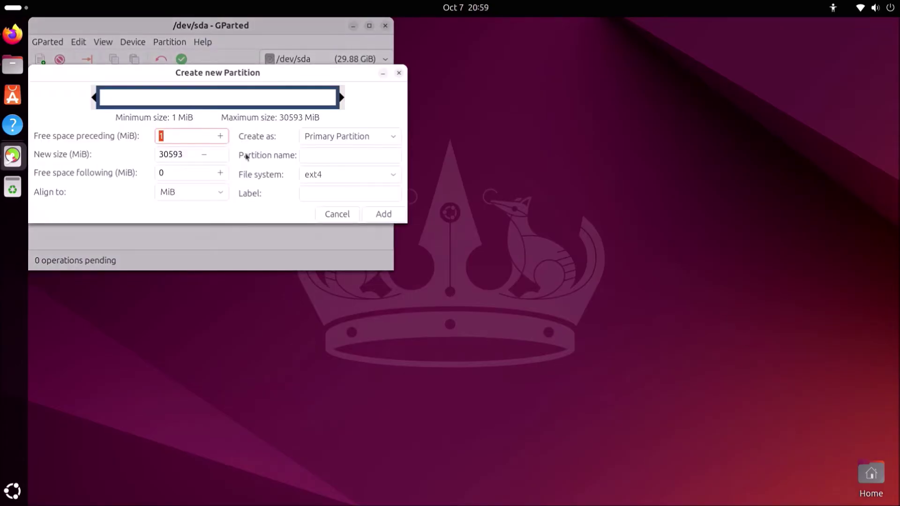
click(323, 176)
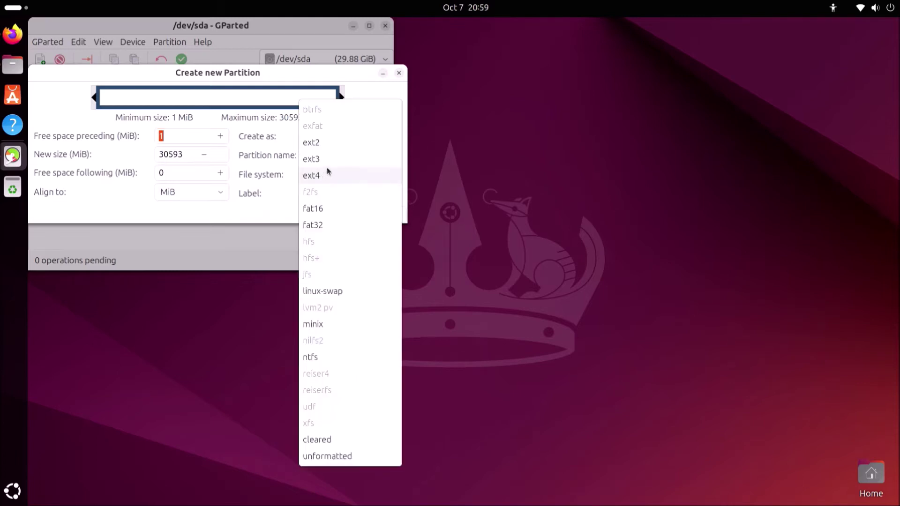
click(334, 222)
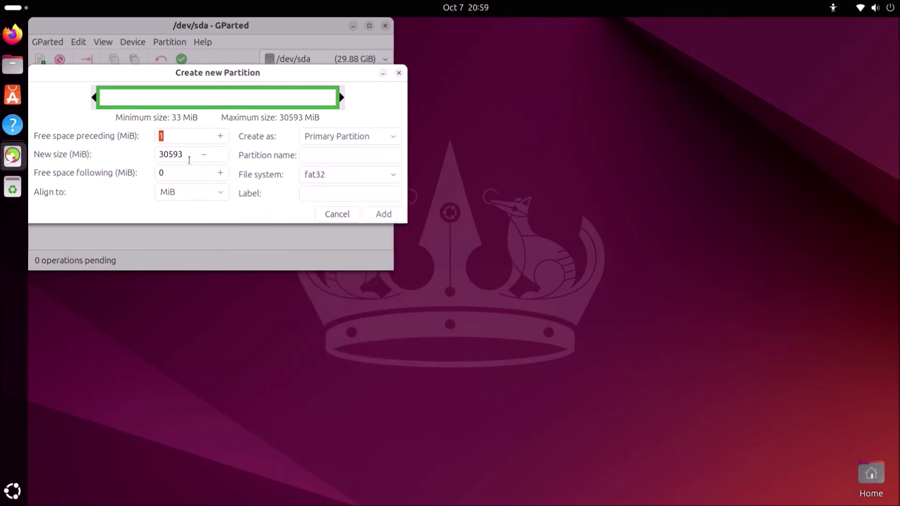
key(Tab)
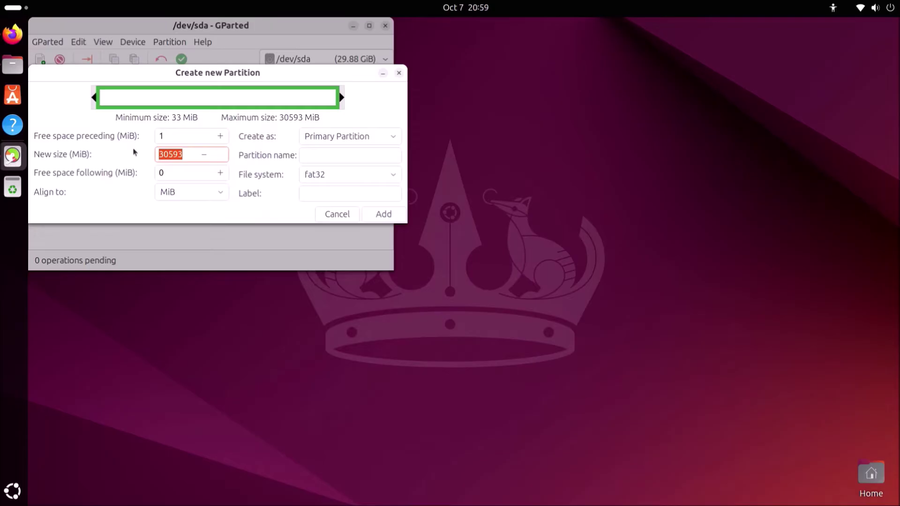
key(Down)
drag(159, 155, 164, 149)
drag(193, 152, 121, 151)
text(1024)
- Name and label the partition BOOT and queue it, leaving 28.88 GiB unallocated
click(334, 151)
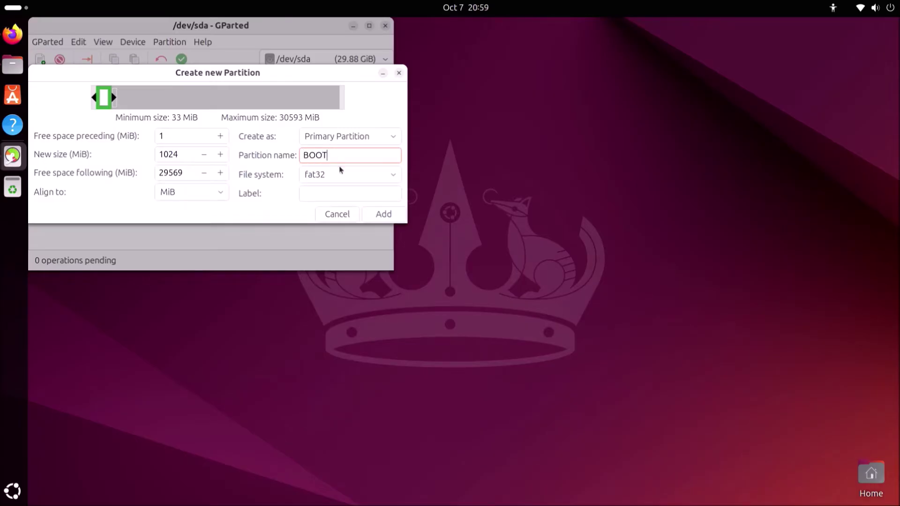
click(338, 187)
text(BOOT)
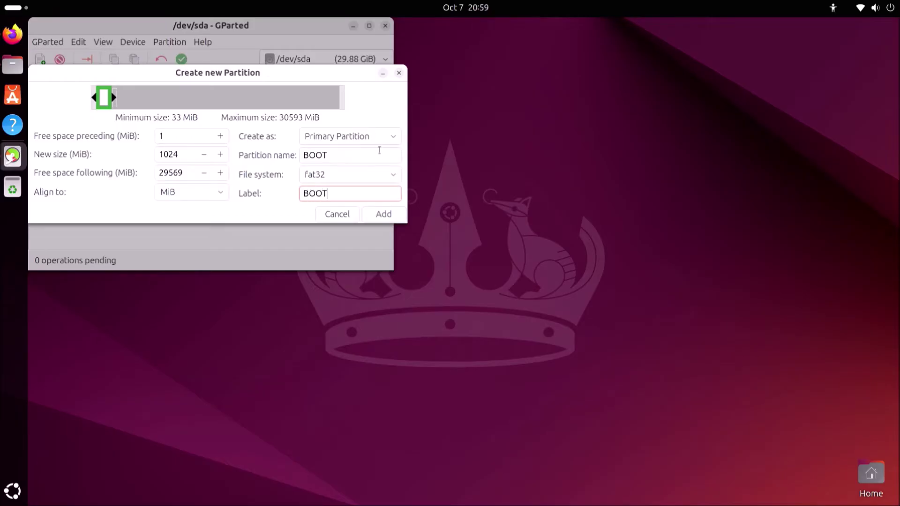
click(382, 213)
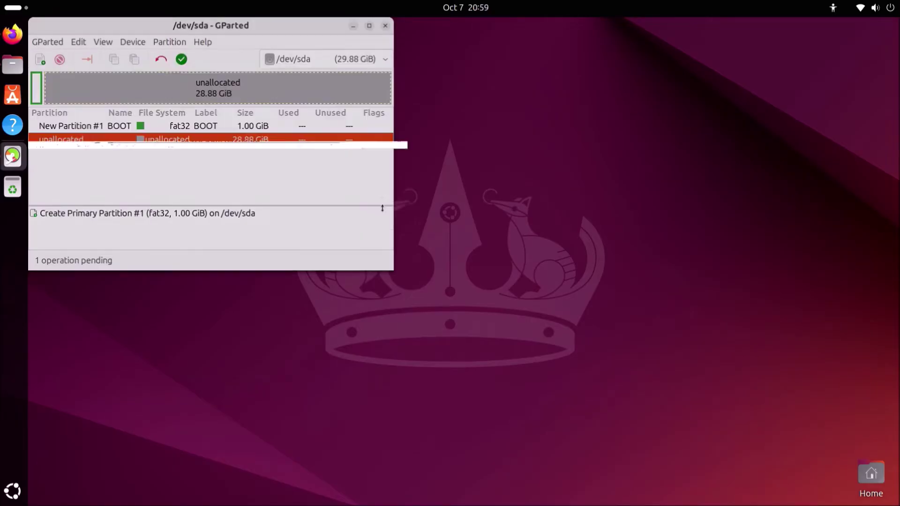
right_click(286, 91)
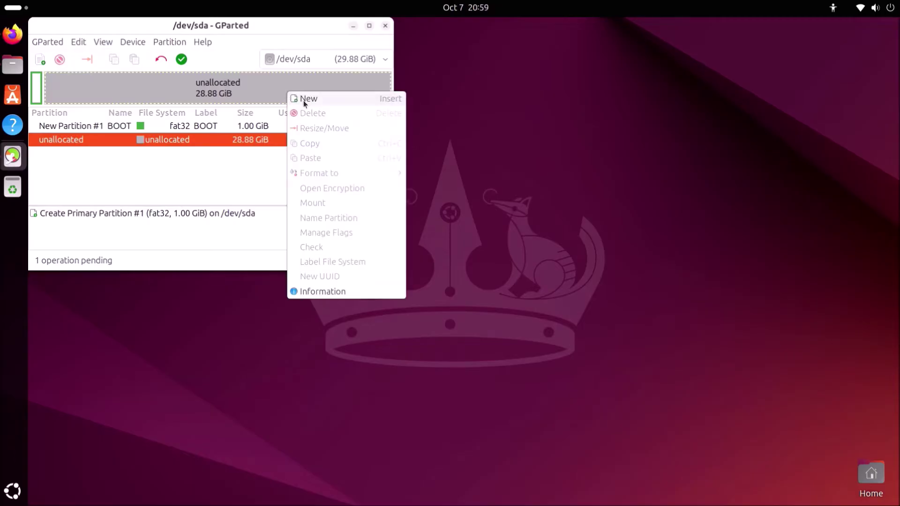
- Queue a second ntfs partition named INSTALL in the remaining 28.88 GiB
click(302, 101)
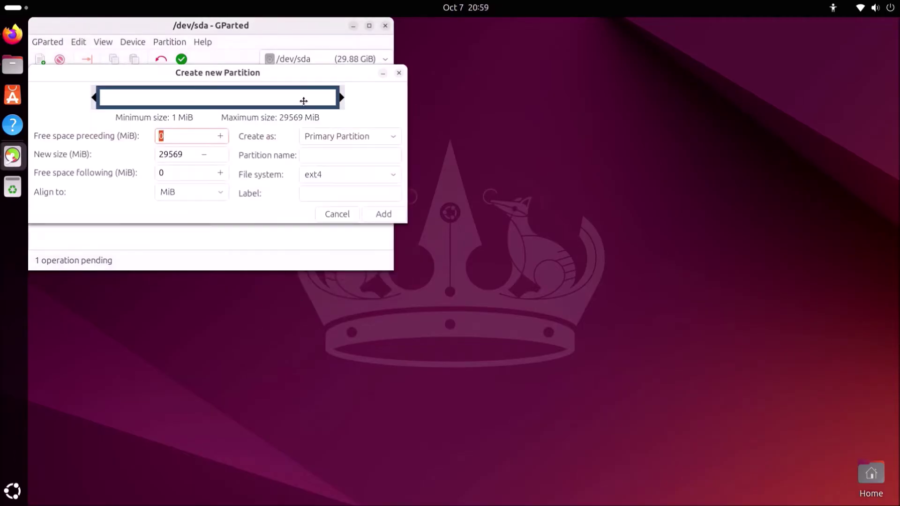
click(336, 175)
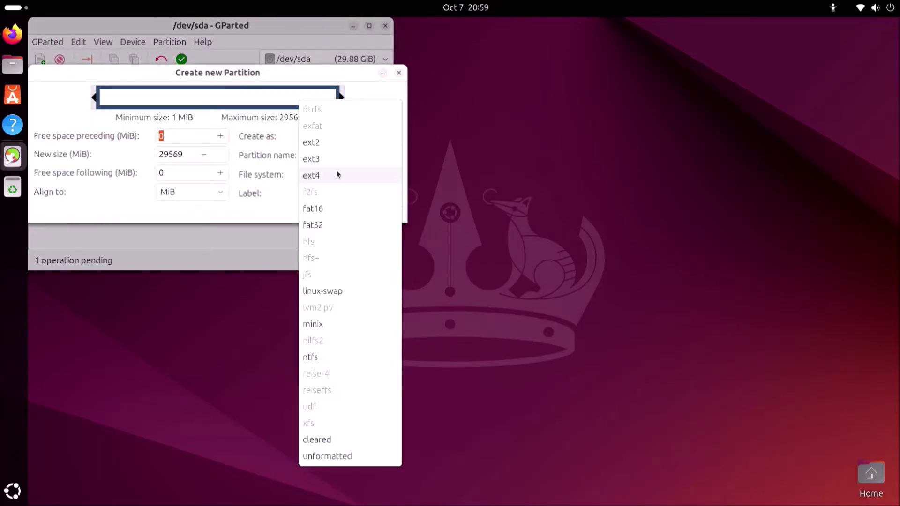
click(341, 358)
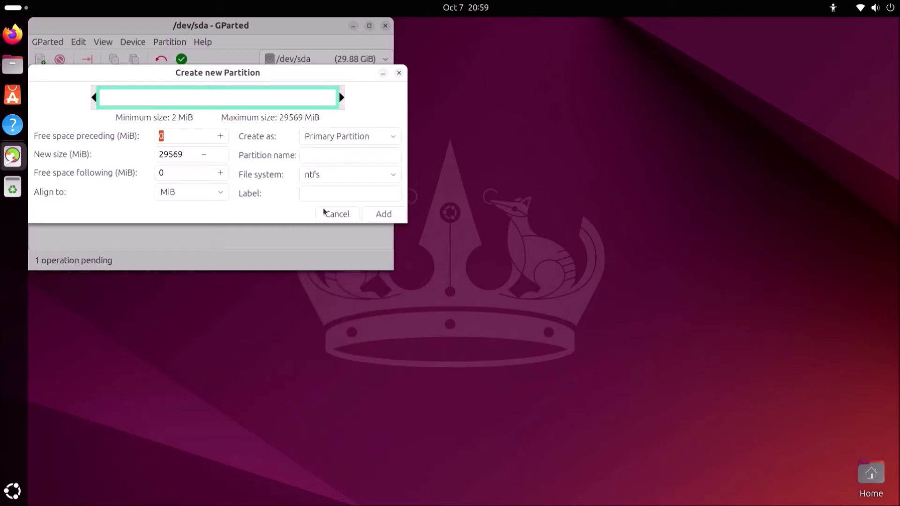
click(314, 154)
text(I)
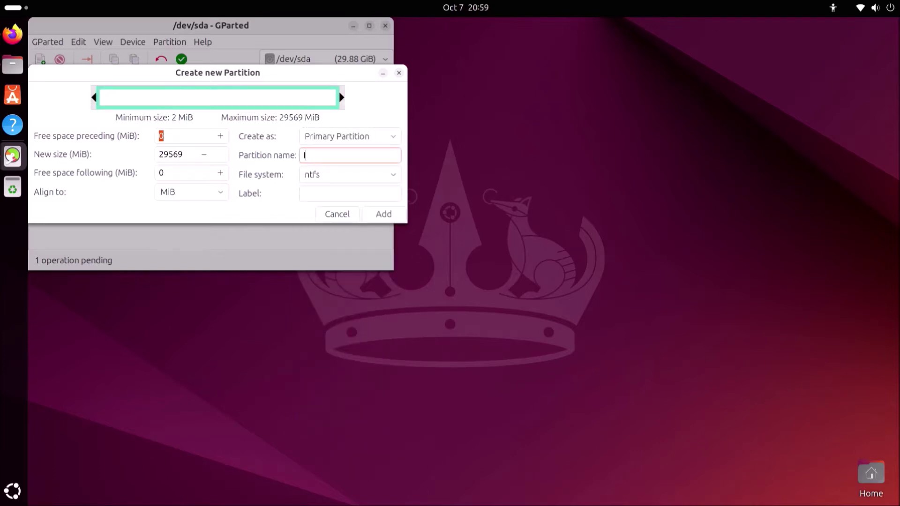
text(NSTALL)
text(INSTALL)
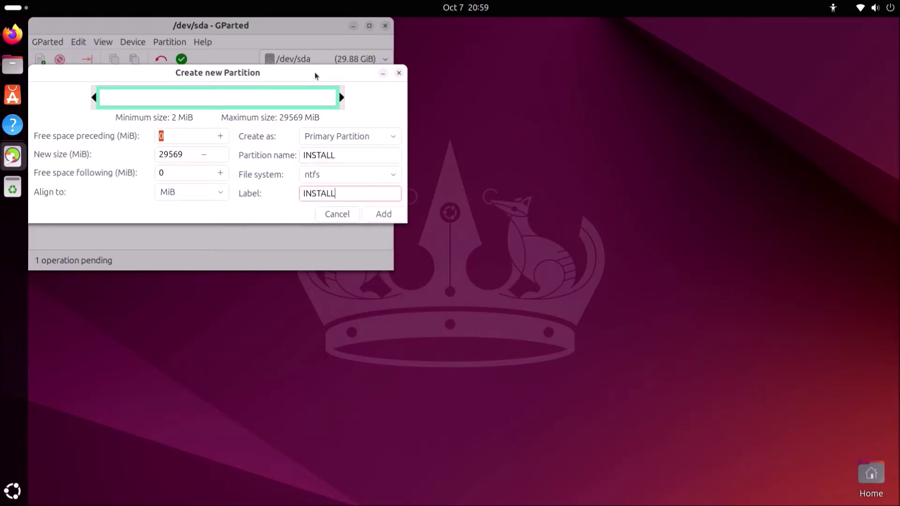
click(395, 215)
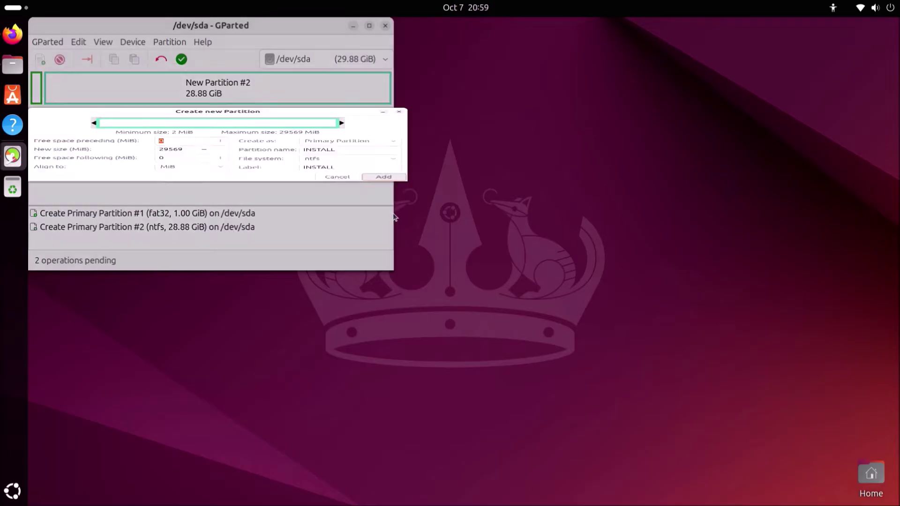
- Apply both pending partition operations to /dev/sda and close GParted
click(181, 59)
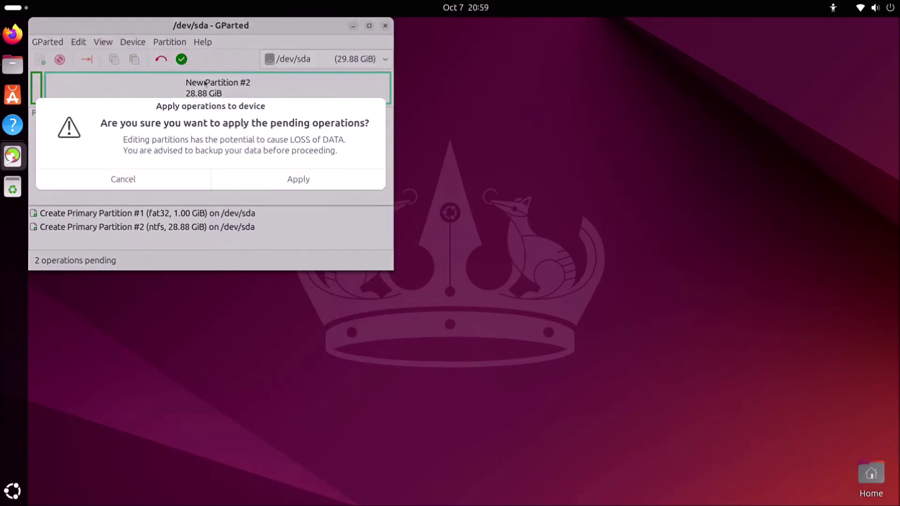
click(276, 182)
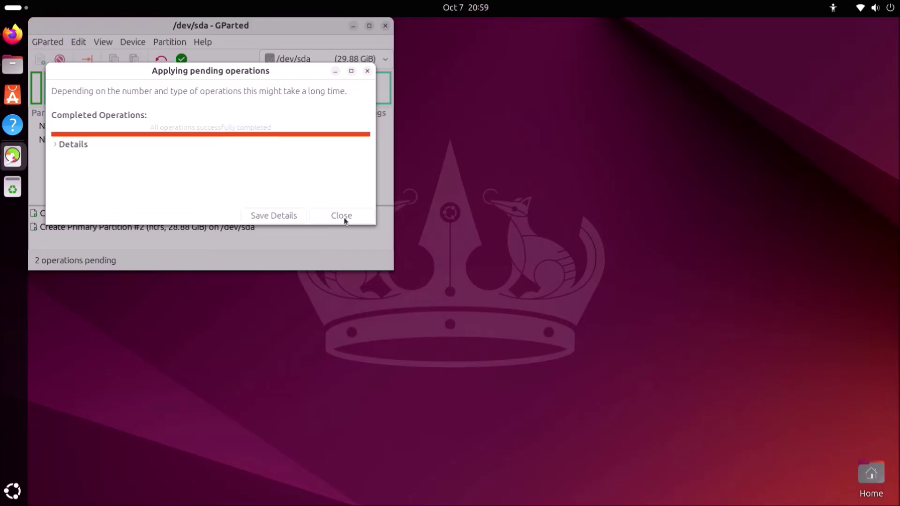
click(341, 215)
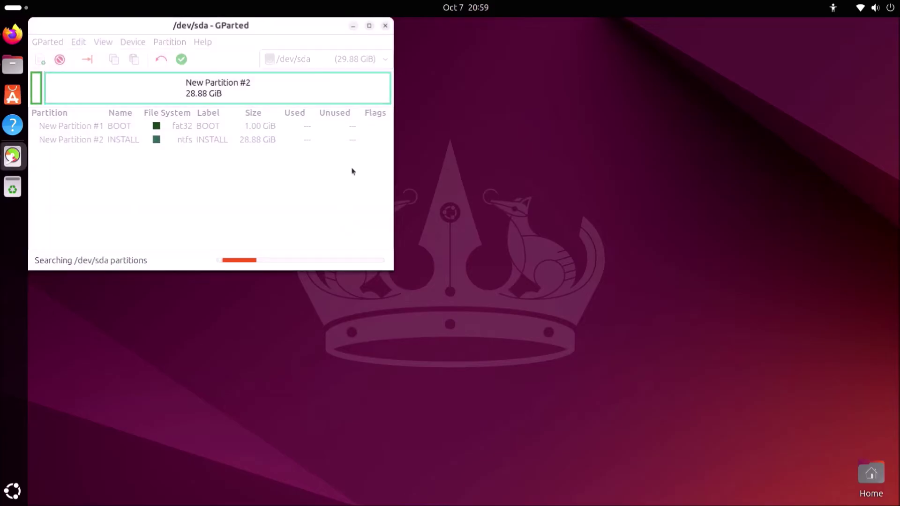
click(384, 29)
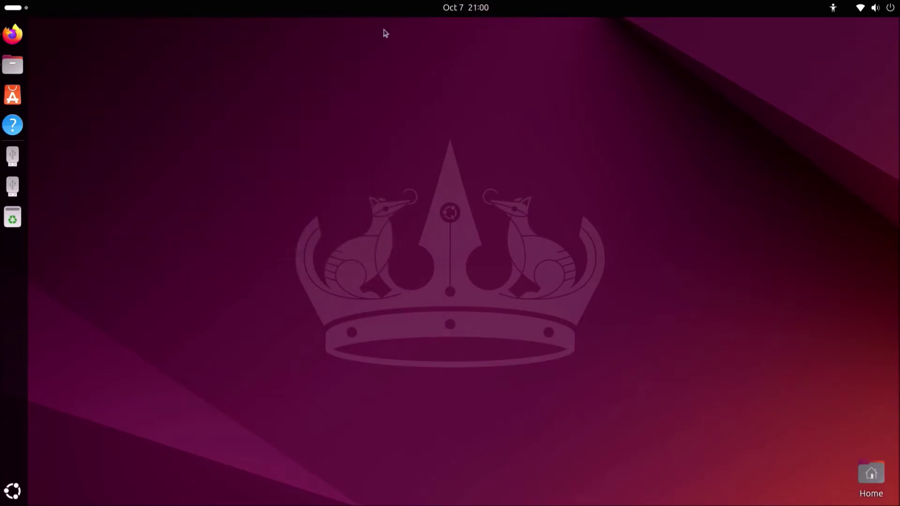
- Open BOOT and Downloads as tabs and mount the Windows 11 ISO with Disk Image Mounter
click(13, 157)
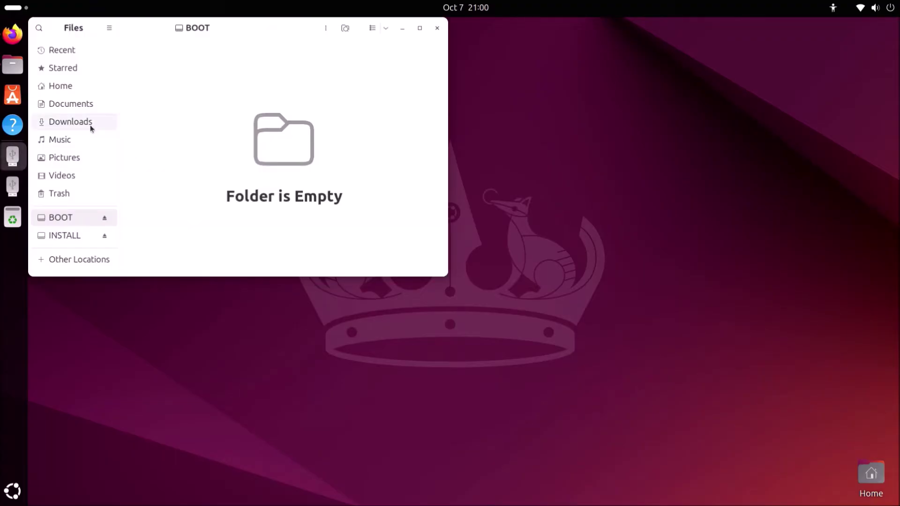
right_click(92, 126)
click(139, 150)
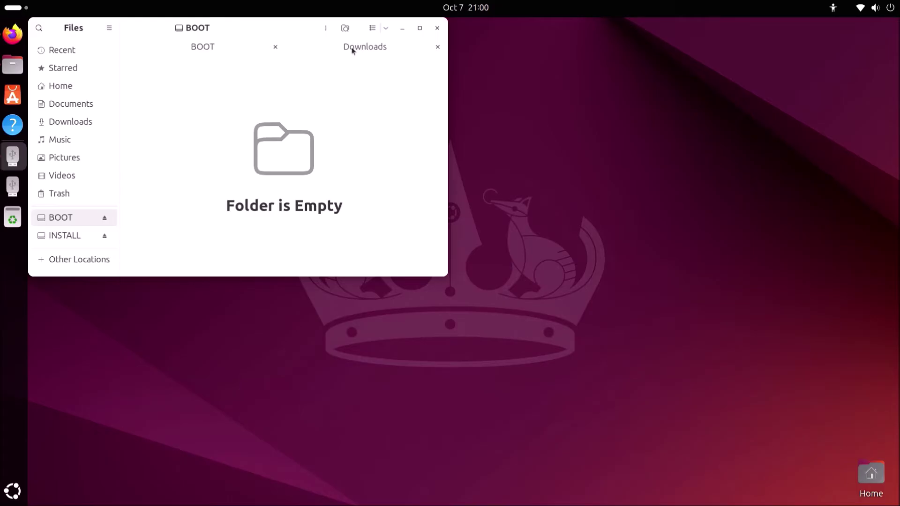
click(353, 49)
right_click(171, 105)
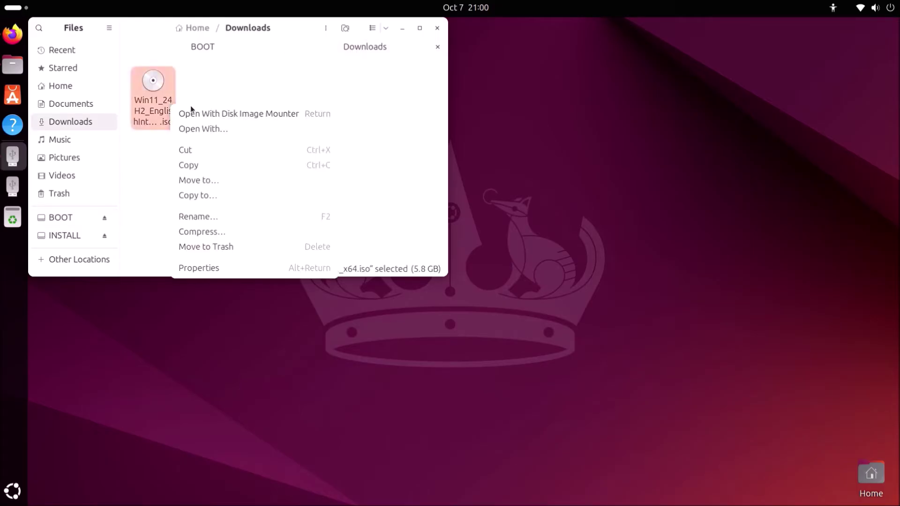
click(202, 114)
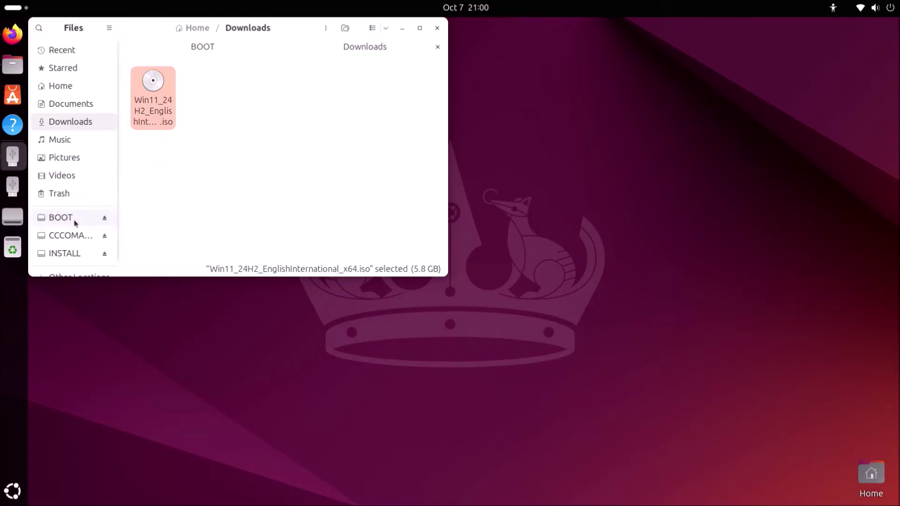
scroll(83, 239, down, 1)
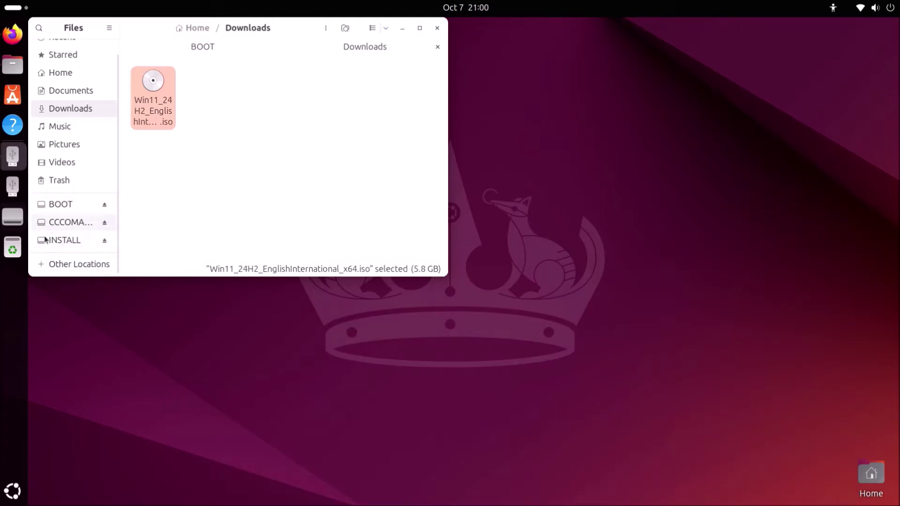
- Copy every item on the mounted ISO except the sources folder onto BOOT
click(68, 262)
click(211, 109)
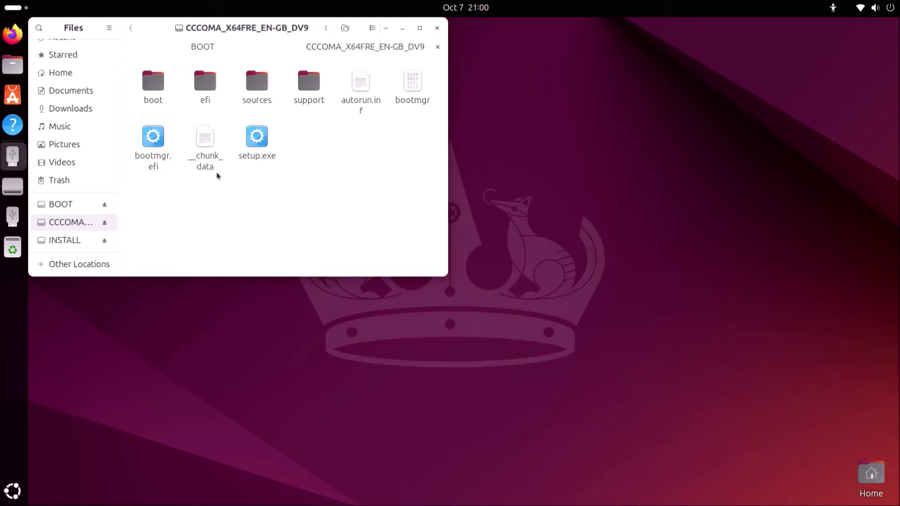
drag(139, 216, 424, 74)
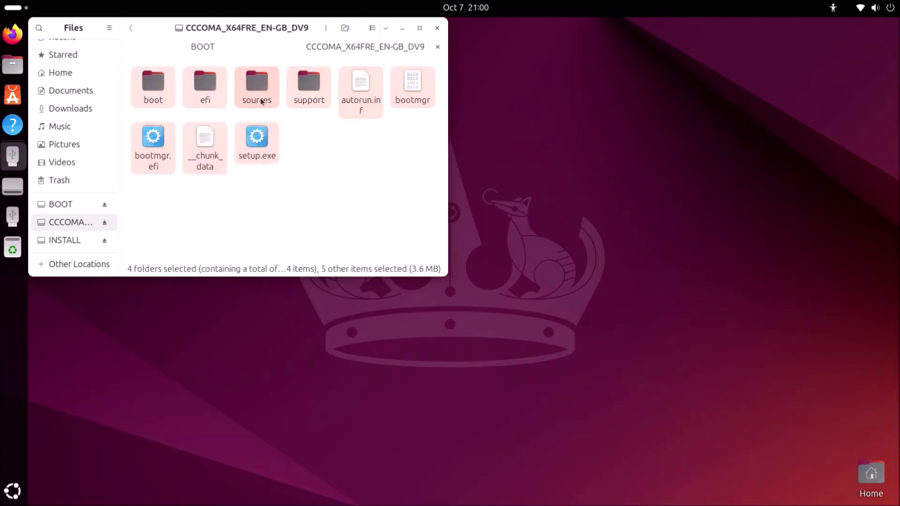
ctrl+click(265, 117)
click(208, 49)
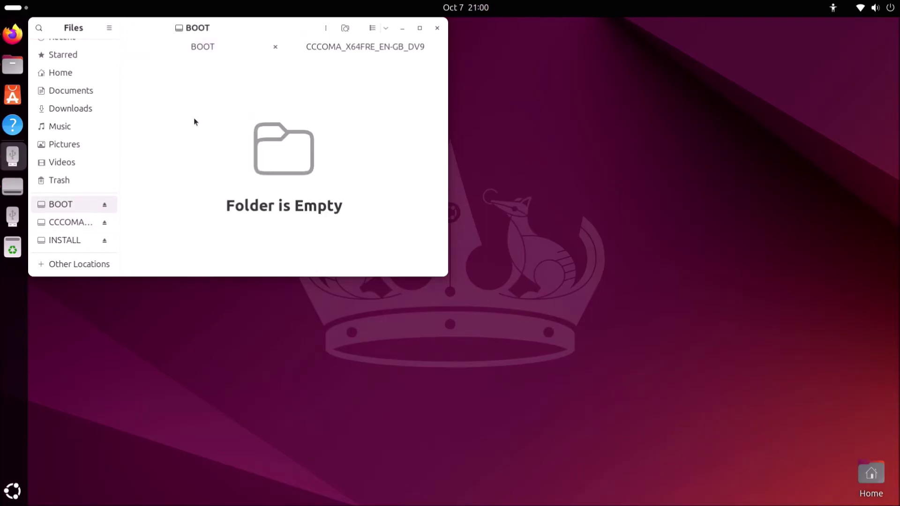
right_click(195, 121)
click(219, 164)
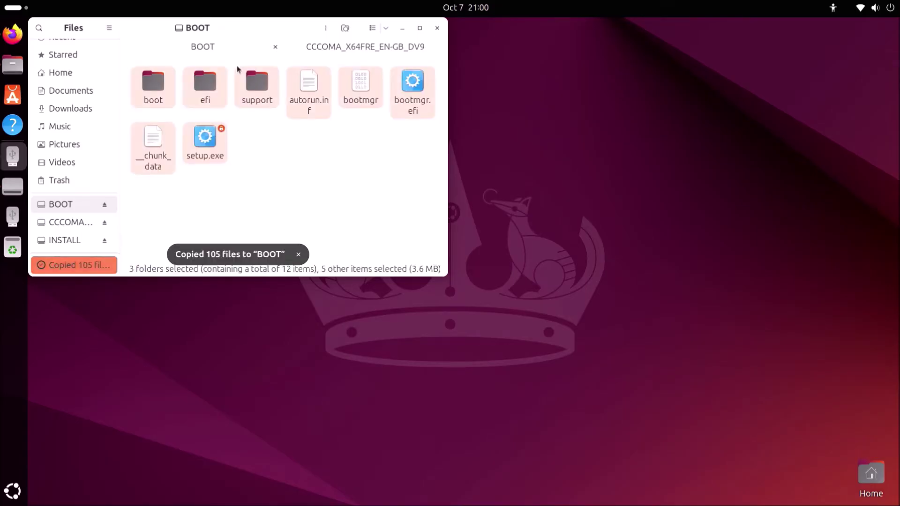
- Create a new folder named sources on BOOT and open it
right_click(263, 174)
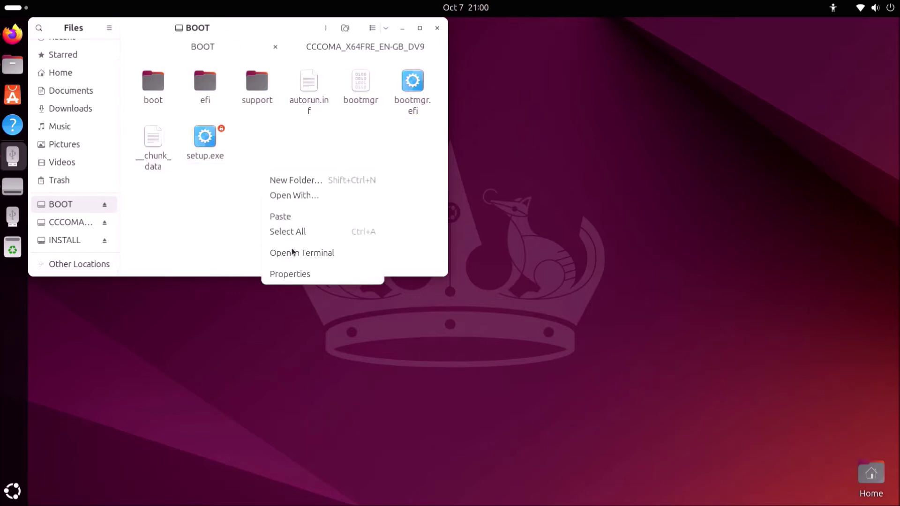
click(294, 182)
text(sources)
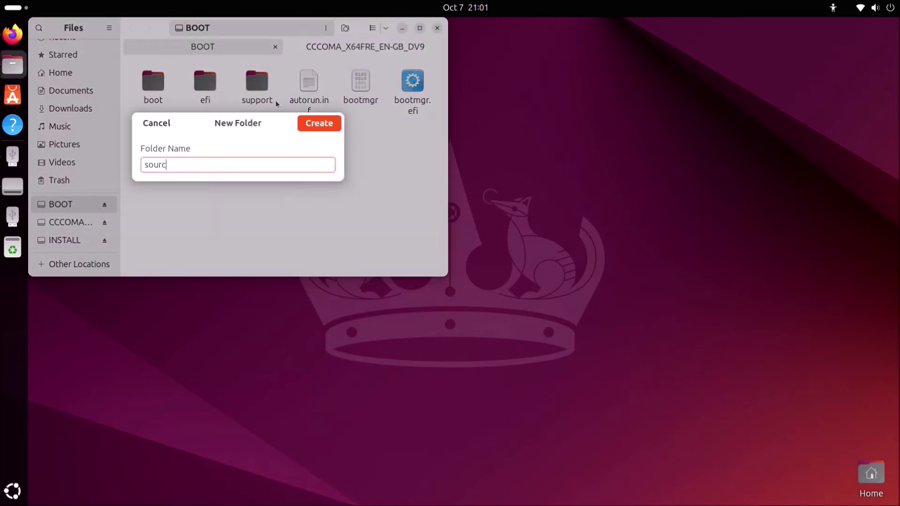
key(Return)
double_click(275, 100)
- Copy the ISO's sources/boot.wim (547.5 MB) into BOOT's sources folder, then open INSTALL
click(303, 50)
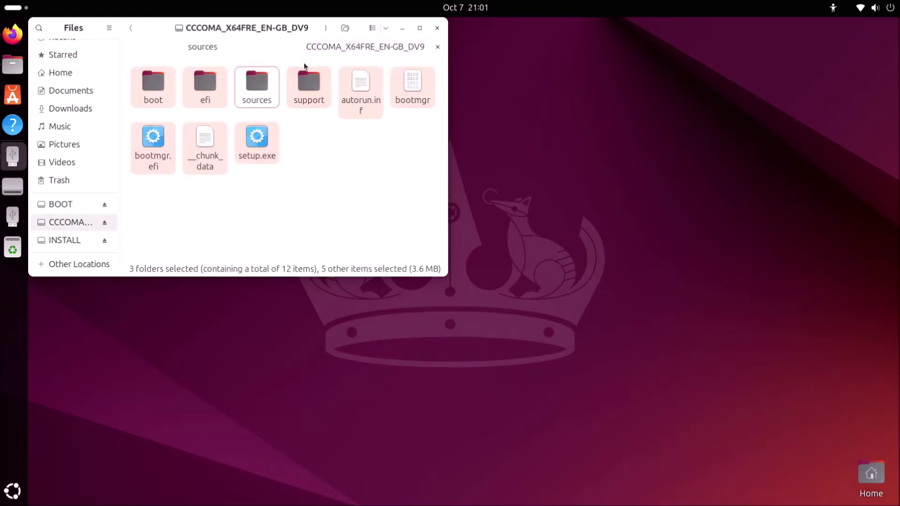
double_click(268, 107)
scroll(254, 111, down, 10)
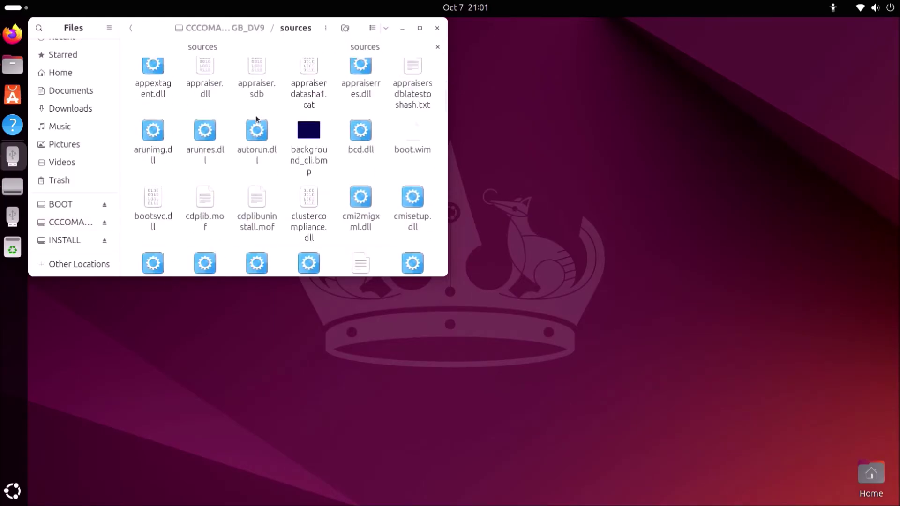
scroll(257, 119, up, 3)
right_click(427, 91)
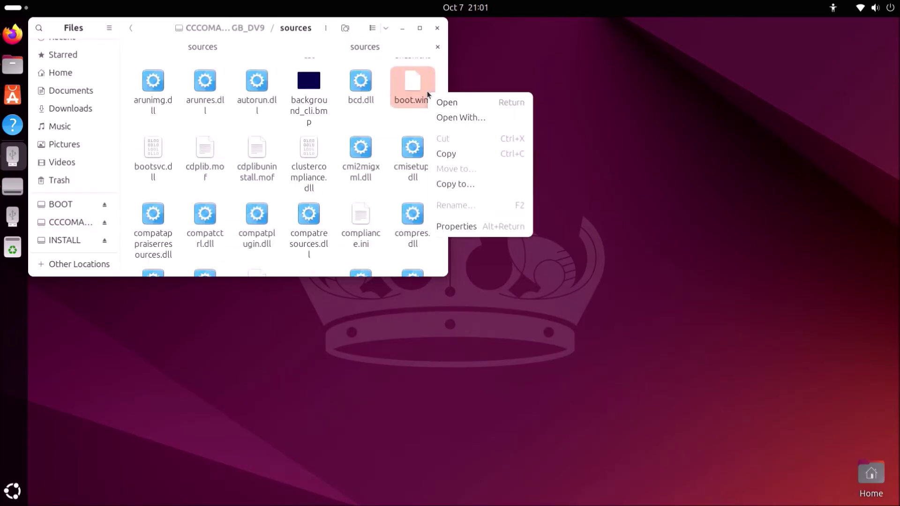
click(453, 153)
click(225, 47)
right_click(222, 116)
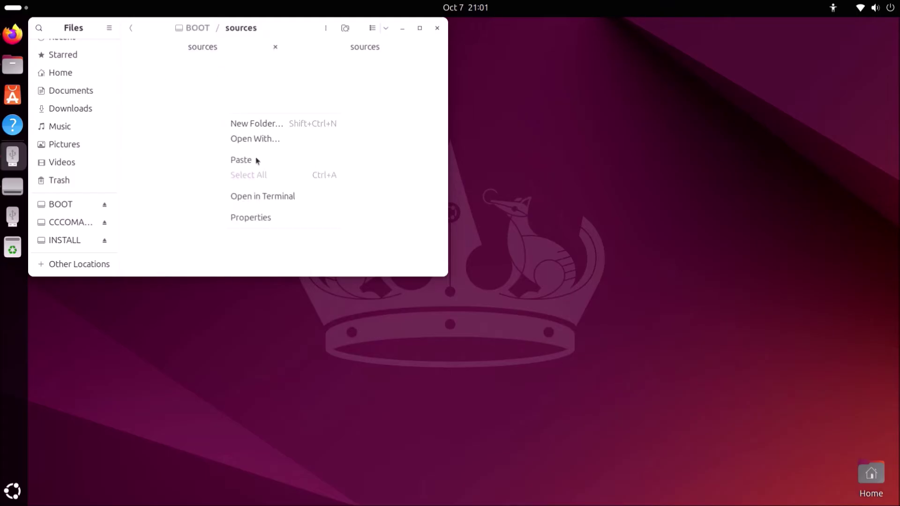
click(255, 160)
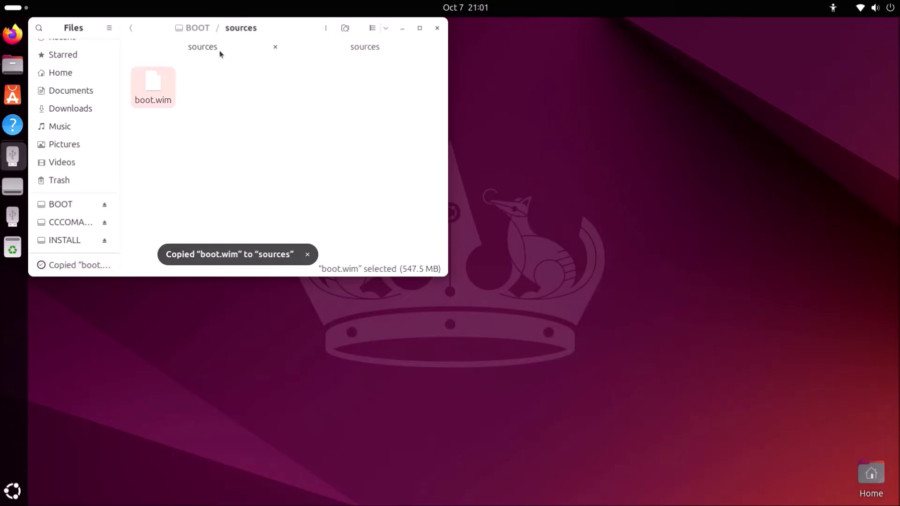
click(235, 85)
click(66, 240)
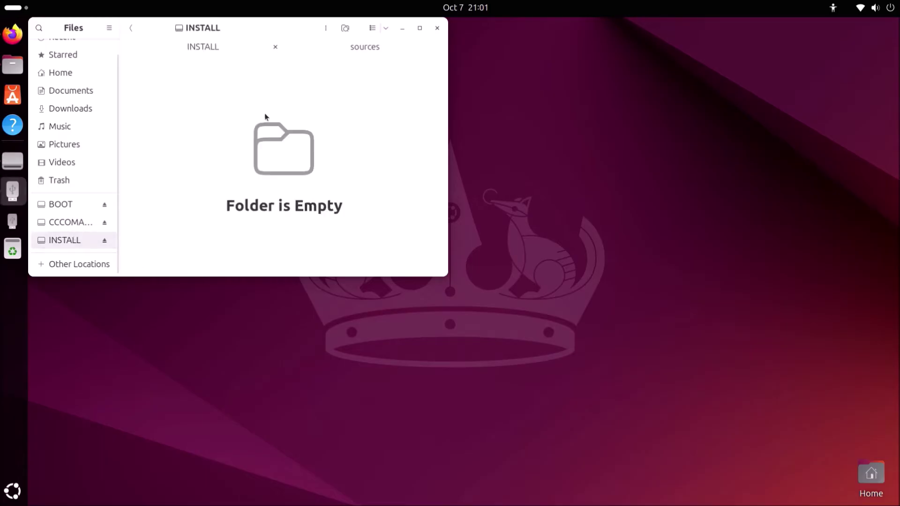
- Copy all nine items from the ISO drive's top folder onto the empty INSTALL drive
click(364, 47)
click(246, 28)
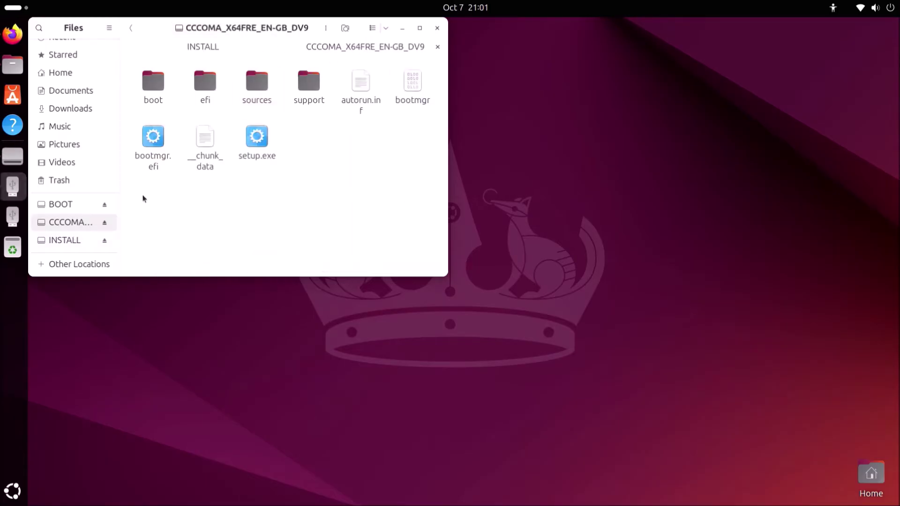
drag(142, 197, 426, 72)
right_click(401, 91)
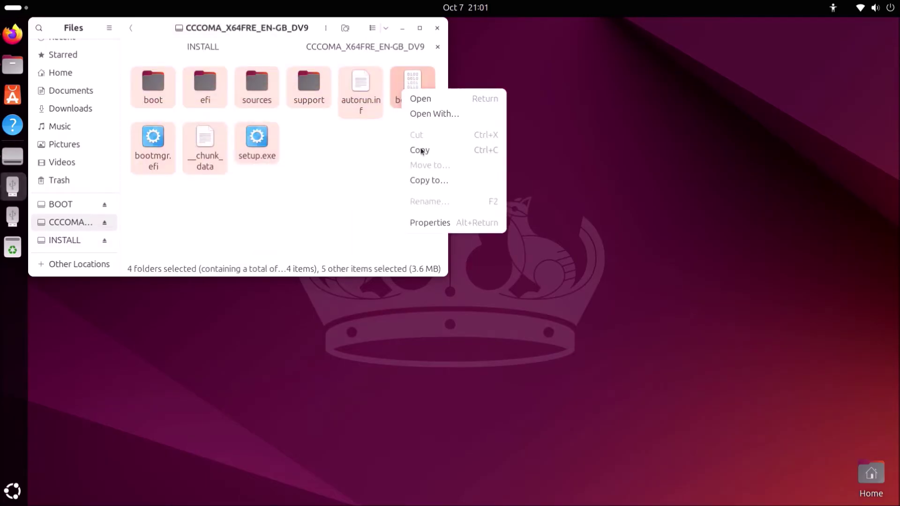
click(417, 148)
click(239, 46)
right_click(211, 116)
click(234, 158)
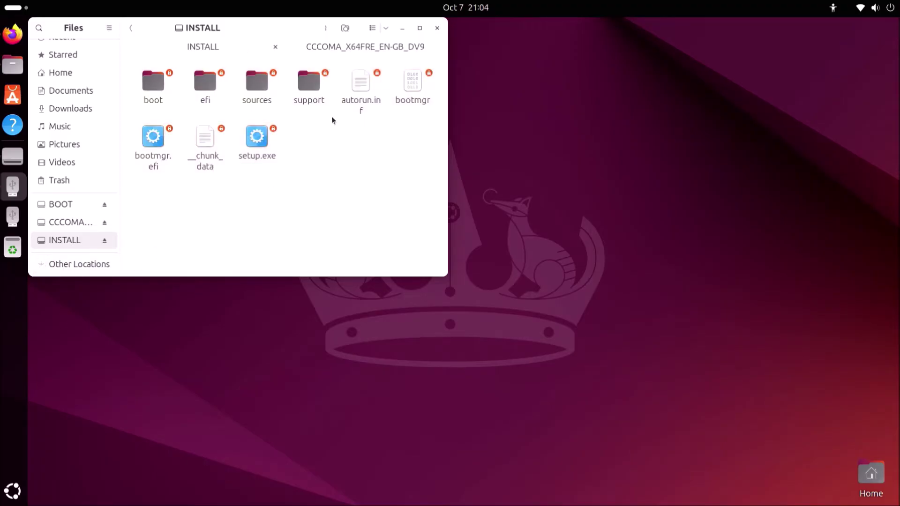
click(401, 28)
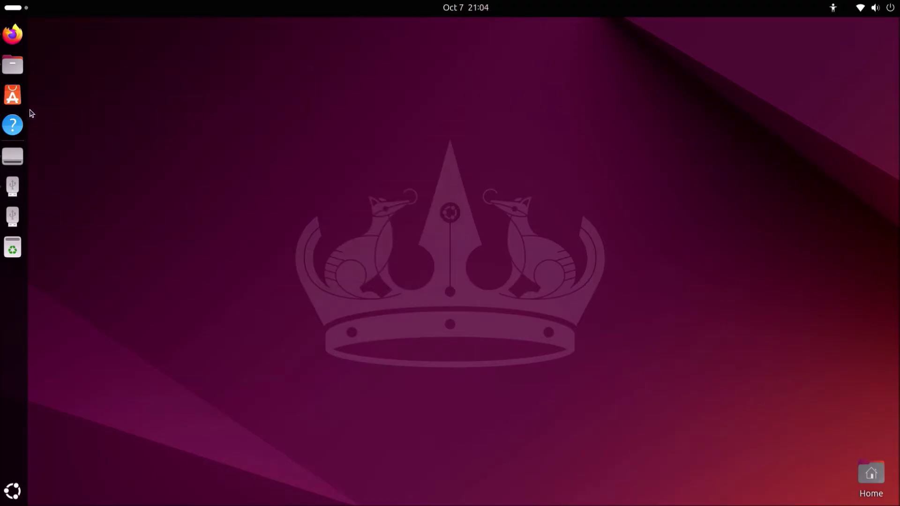
- Search 'dell drivers and downloads' and open Dell's Drivers & Downloads page, accepting cookies
click(13, 34)
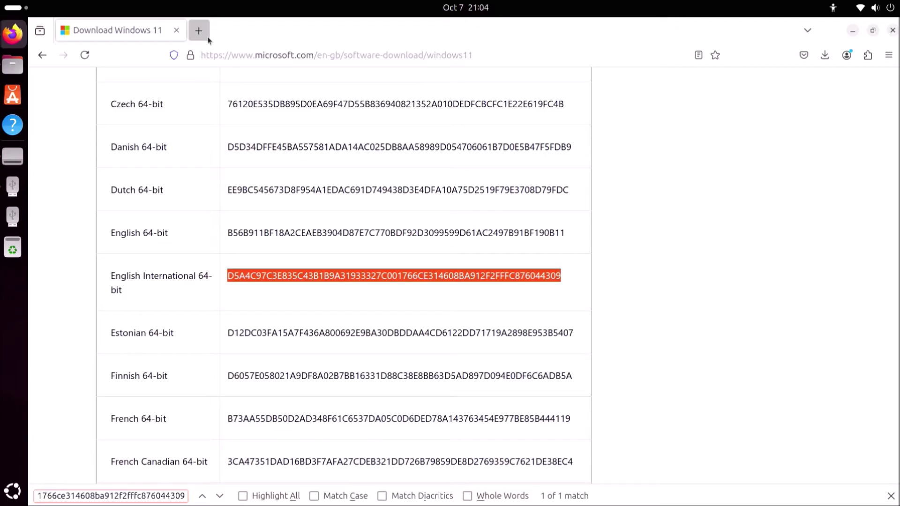
click(198, 30)
text(dell drivers an)
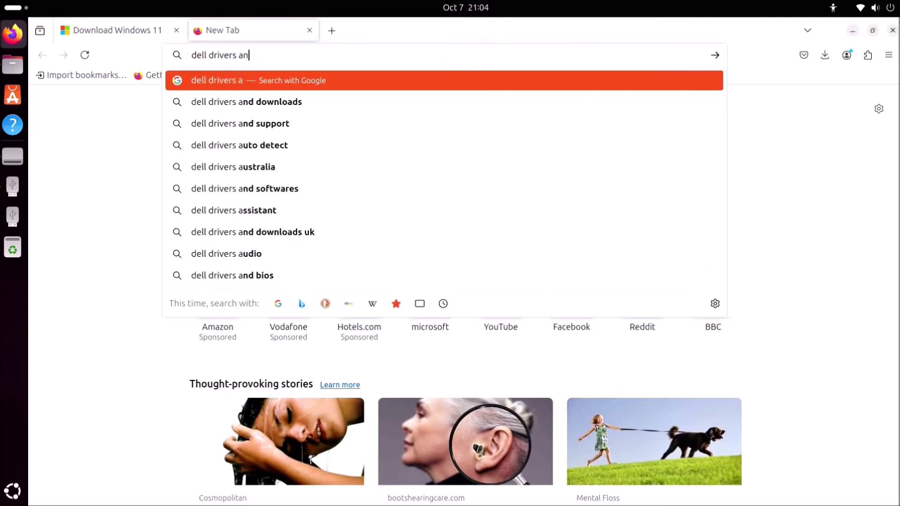
text(d downloads)
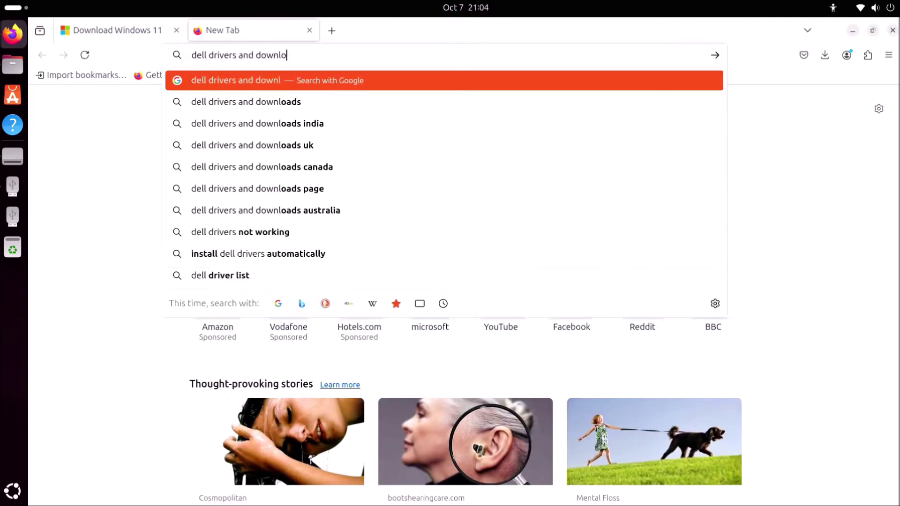
key(Return)
click(161, 197)
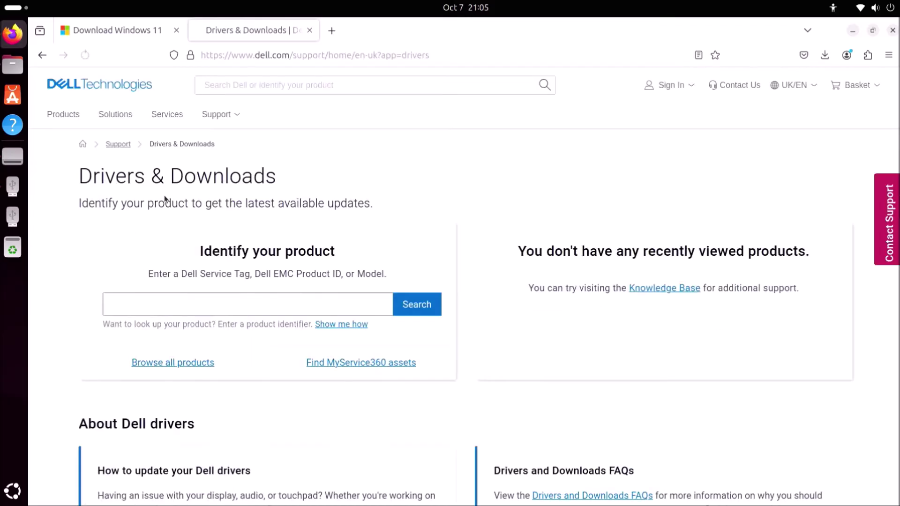
click(78, 452)
- Browse Computers > Desktops & All-in-Ones > XPS > Tower to the XPS 8960 support page
click(177, 365)
click(251, 312)
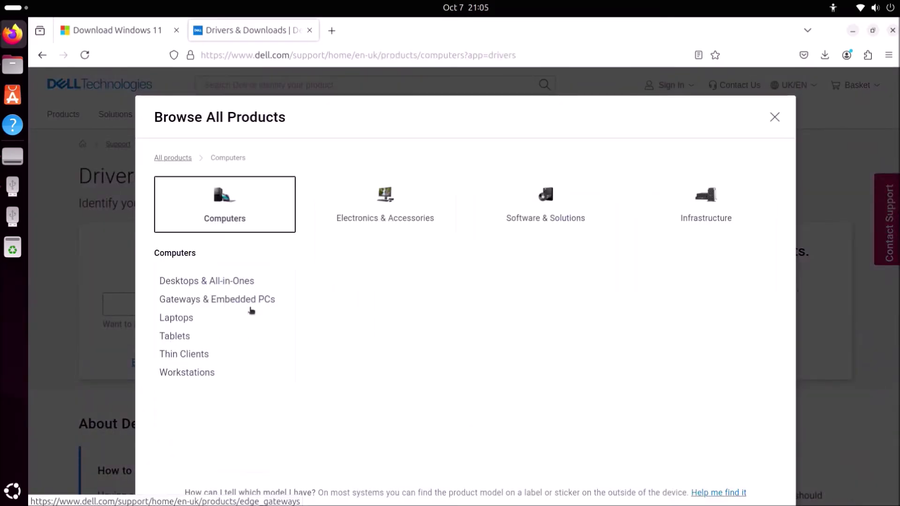
click(237, 287)
click(323, 389)
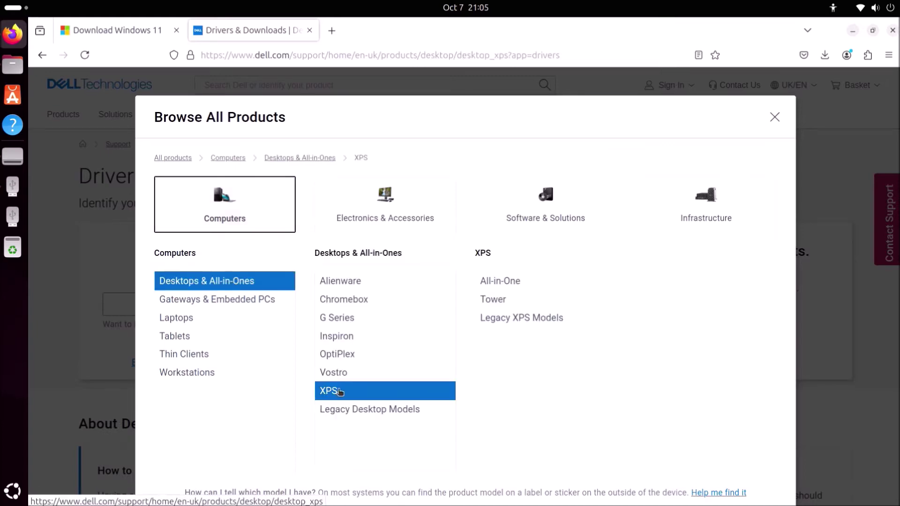
click(528, 304)
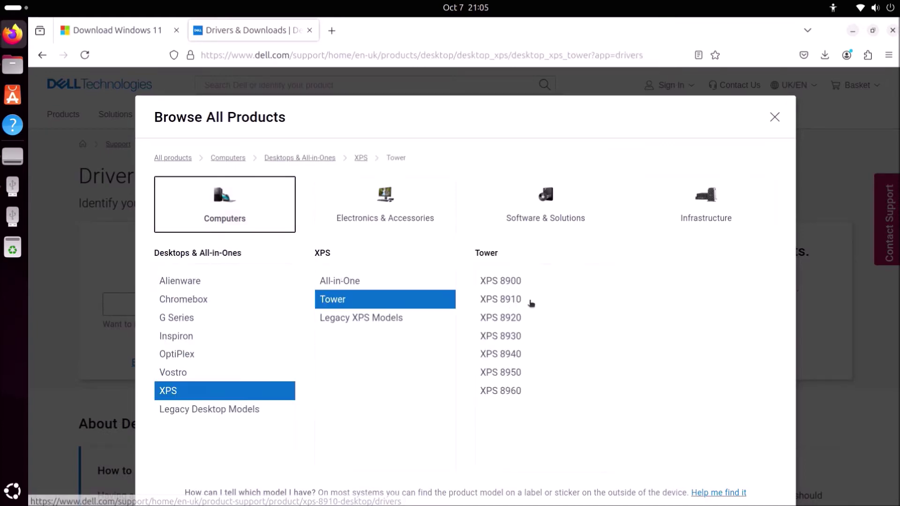
click(507, 397)
click(707, 393)
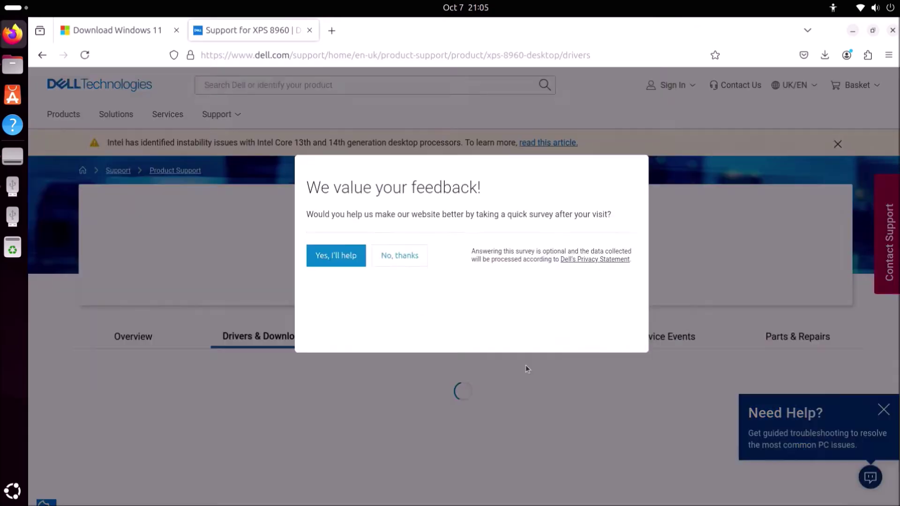
click(418, 327)
- Filter XPS 8960 drivers to Storage and download the Intel Rapid Storage Technology driver
scroll(440, 321, down, 7)
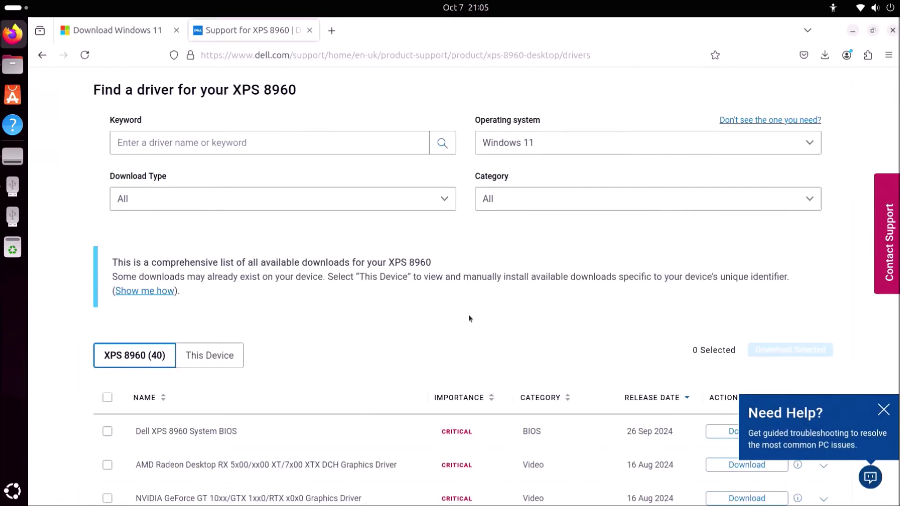
scroll(500, 313, up, 3)
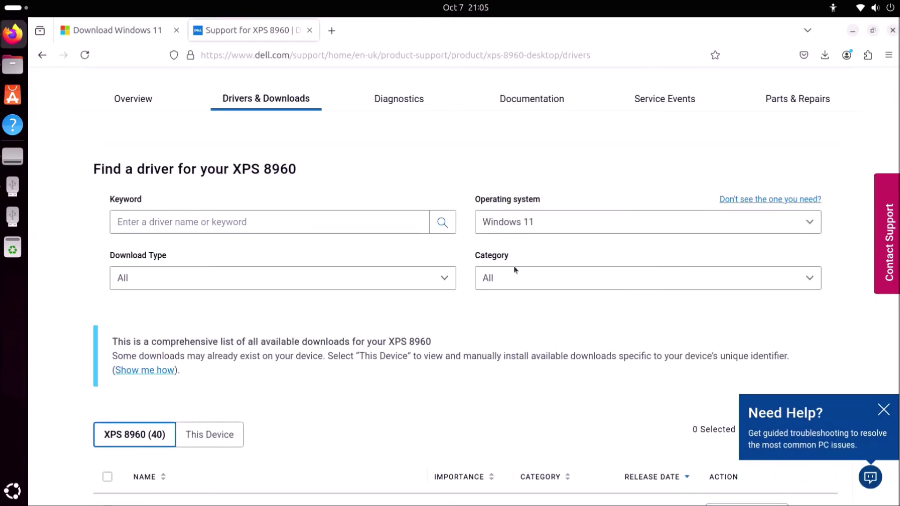
click(517, 277)
scroll(572, 355, down, 2)
click(494, 382)
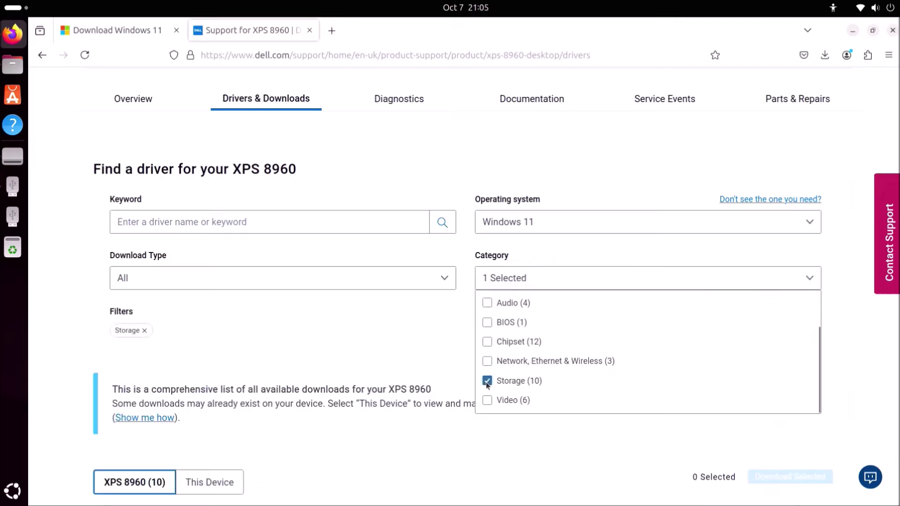
scroll(416, 395, down, 6)
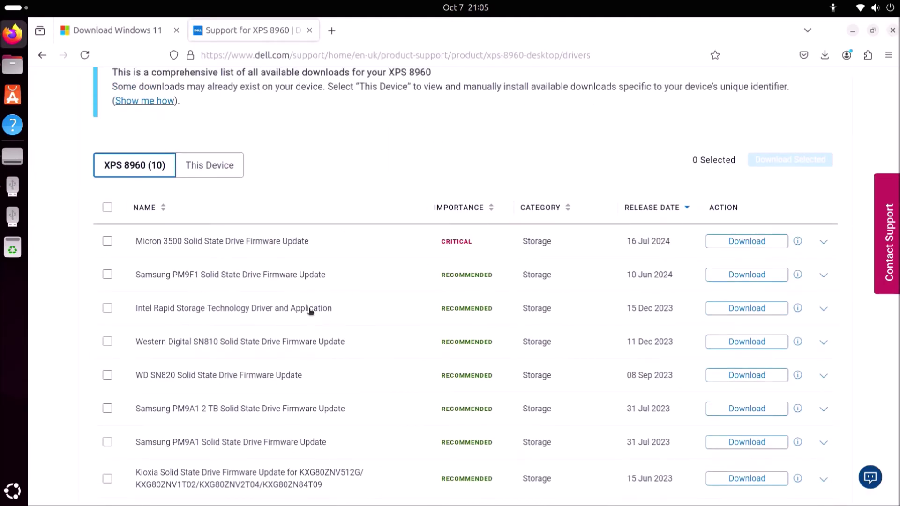
click(751, 311)
scroll(751, 312, up, 6)
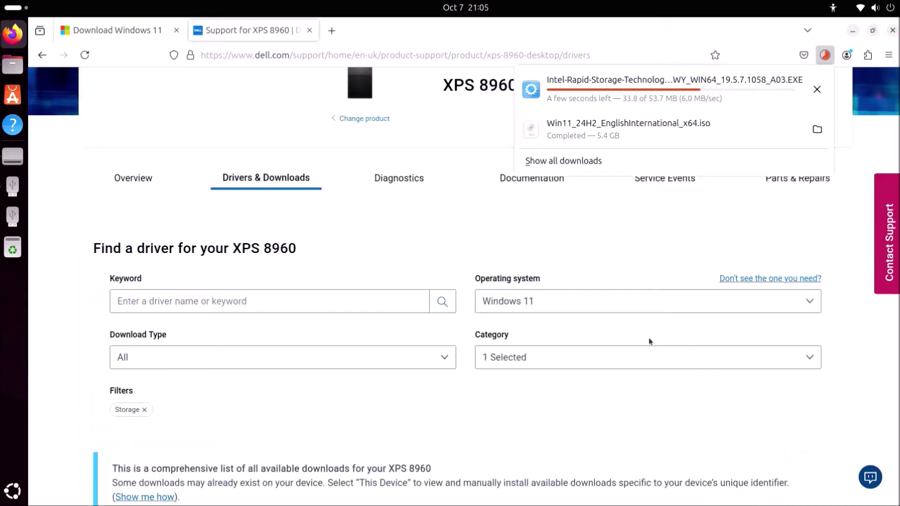
click(608, 356)
- Switch the driver category filter from Storage to Network, Ethernet & Wireless
scroll(563, 425, down, 2)
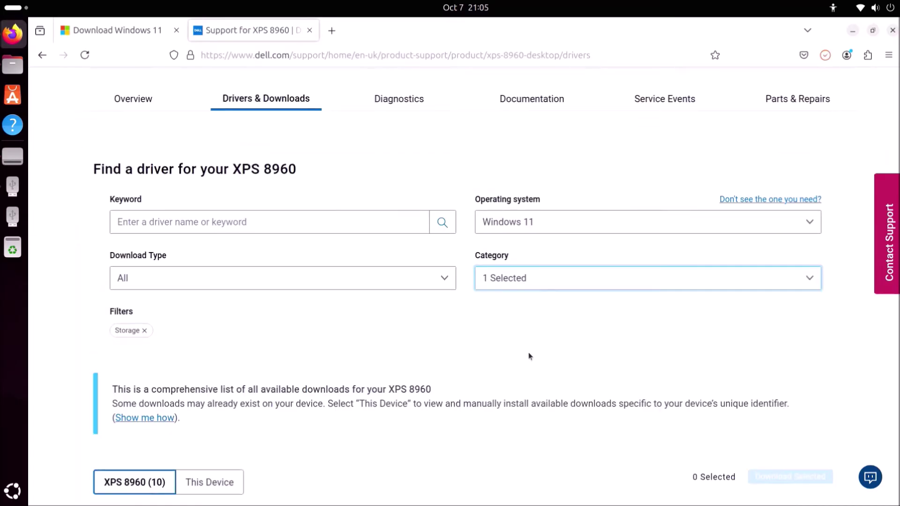
click(515, 280)
click(487, 381)
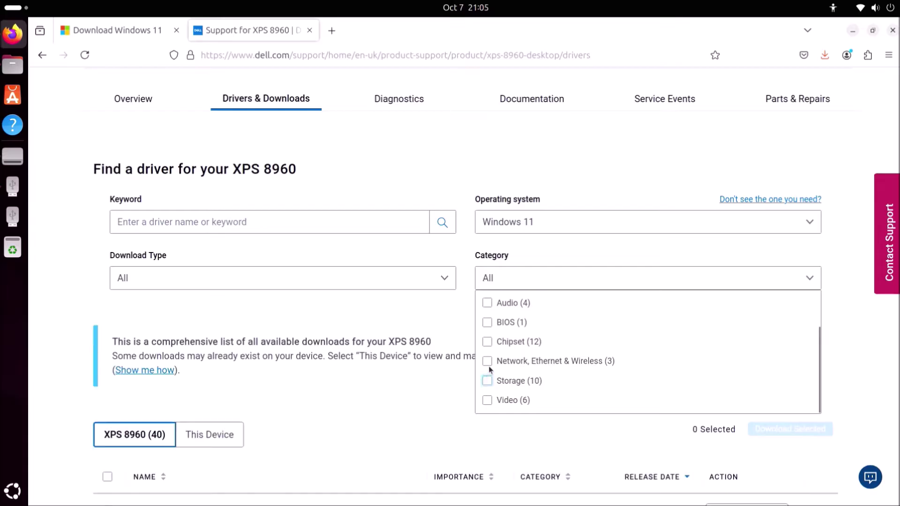
click(488, 361)
scroll(366, 345, down, 5)
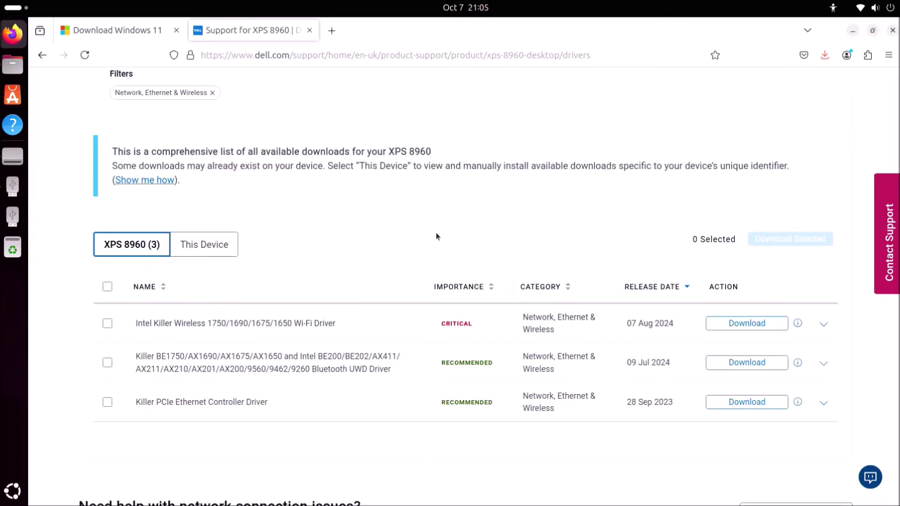
scroll(434, 233, down, 2)
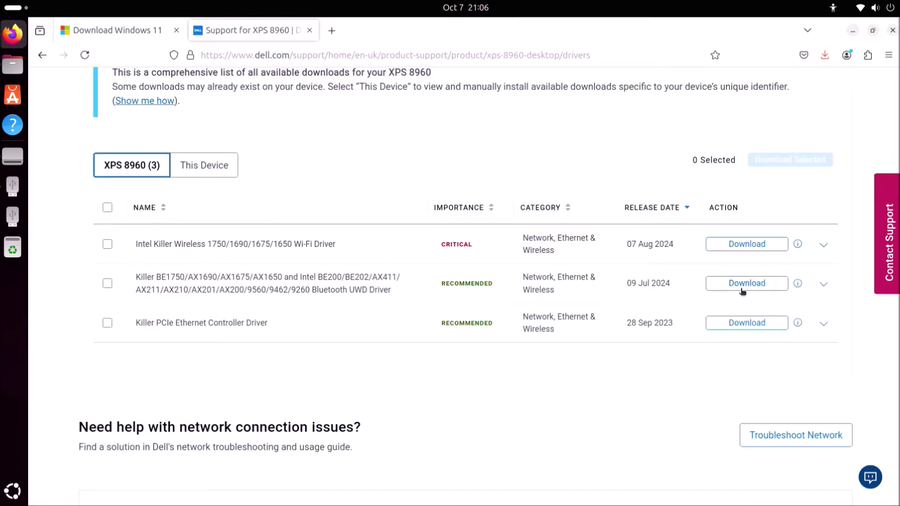
scroll(749, 225, up, 10)
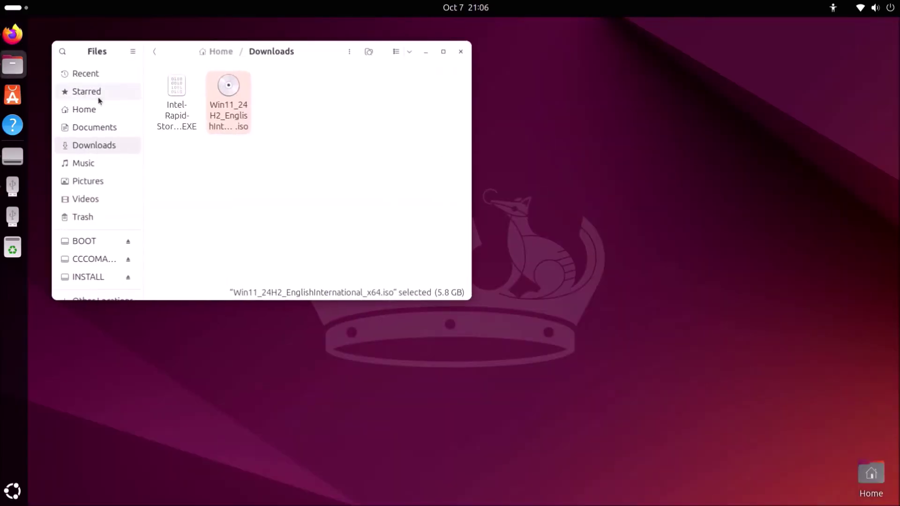
- Search App Center for 7zip and open the P7Zip - Desktop app page
right_click(186, 121)
click(347, 217)
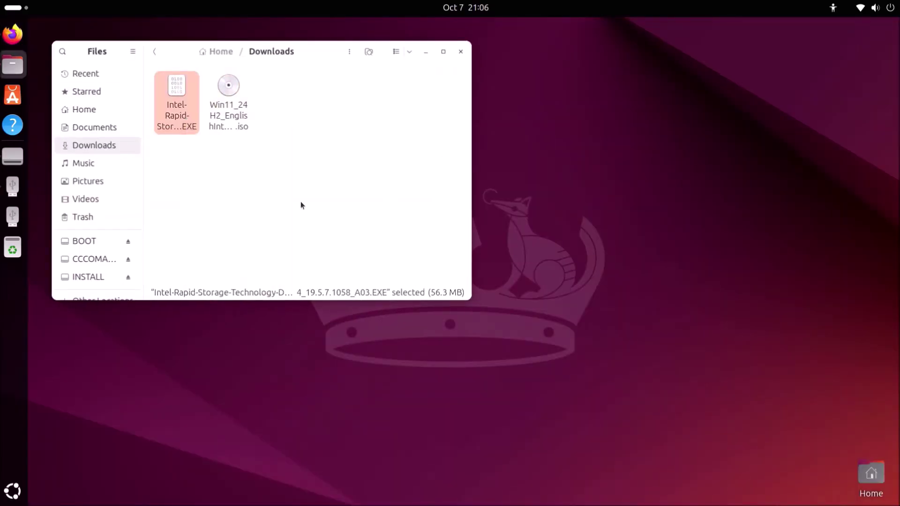
click(13, 95)
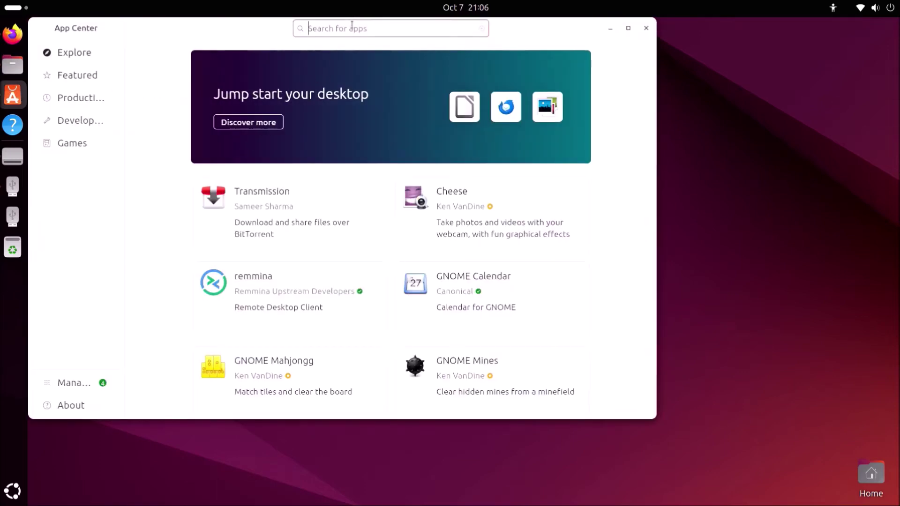
text(7zip)
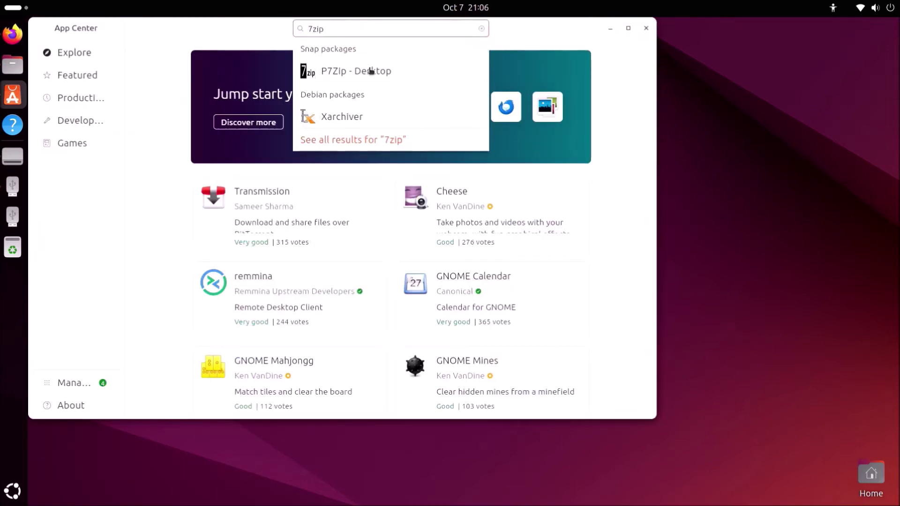
click(372, 70)
- Install P7Zip - Desktop, authenticating with the account password, then show the app grid
click(384, 136)
text(•••••••)
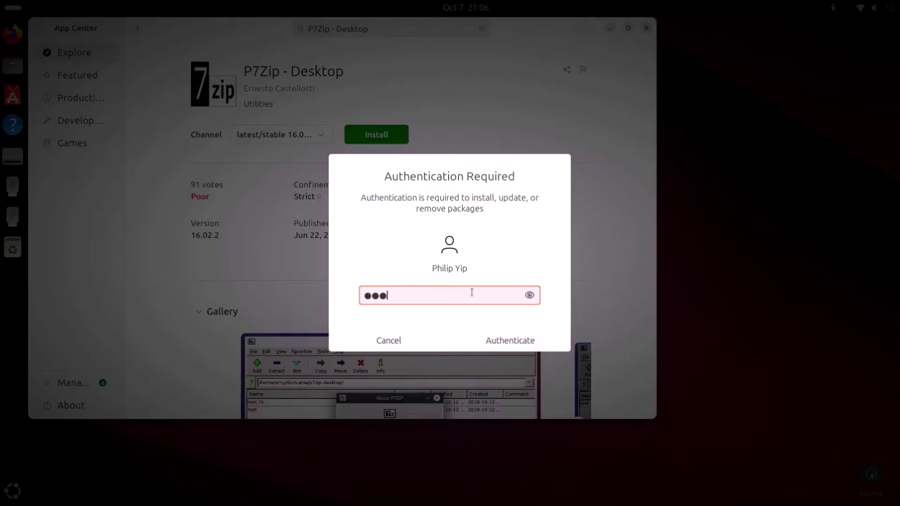
click(490, 336)
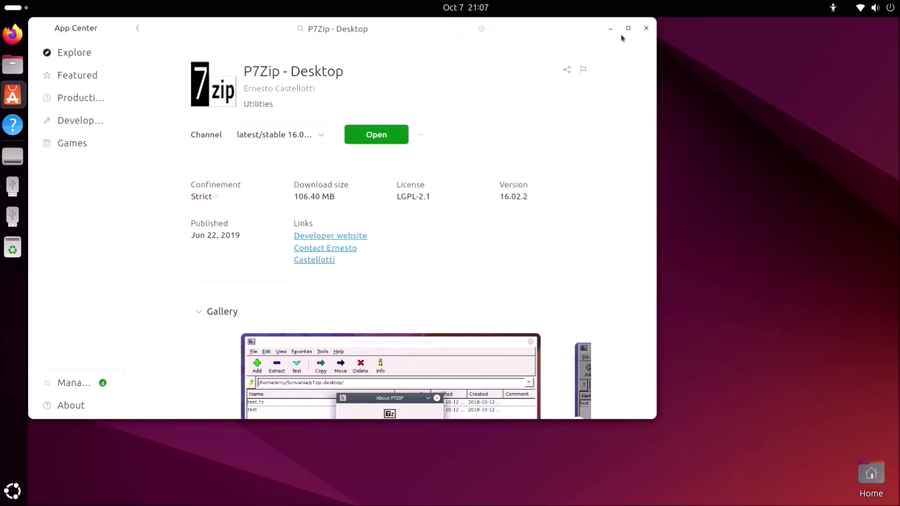
click(610, 29)
key(super+a)
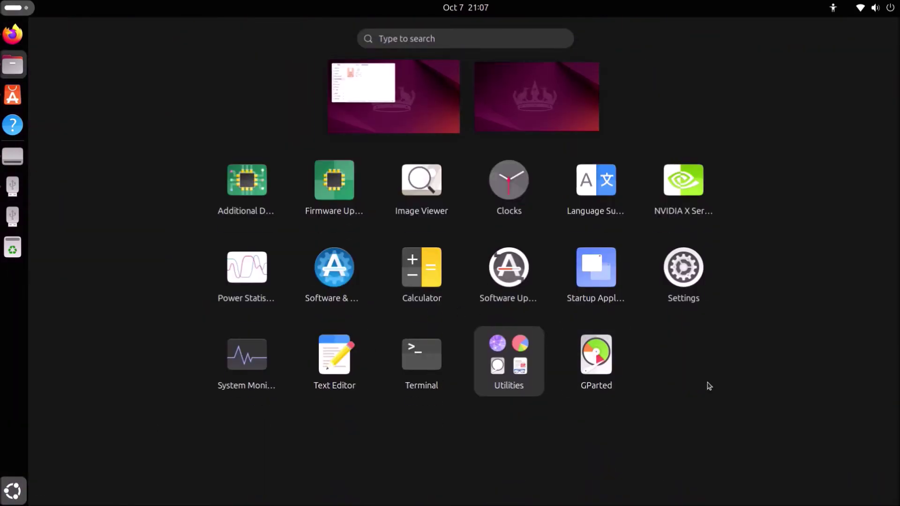
- Launch P7Zip Desktop and maximize its window
click(692, 365)
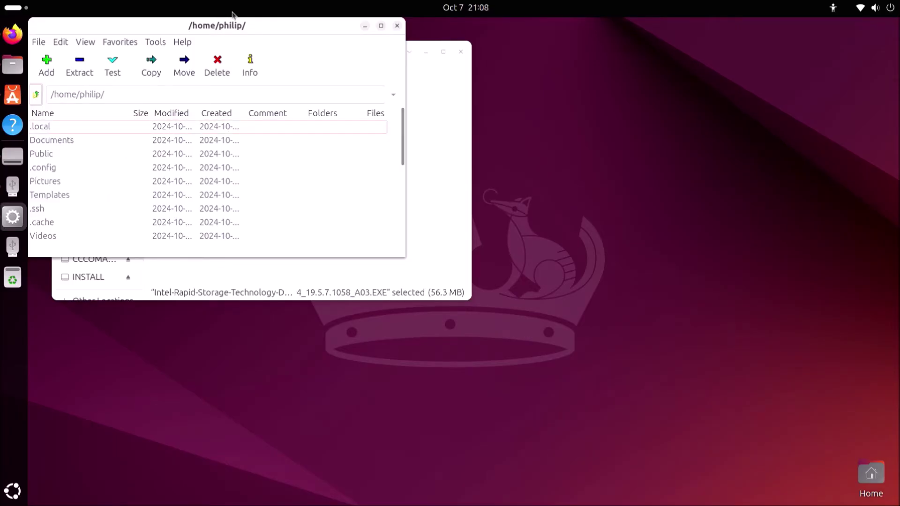
drag(257, 24, 405, 45)
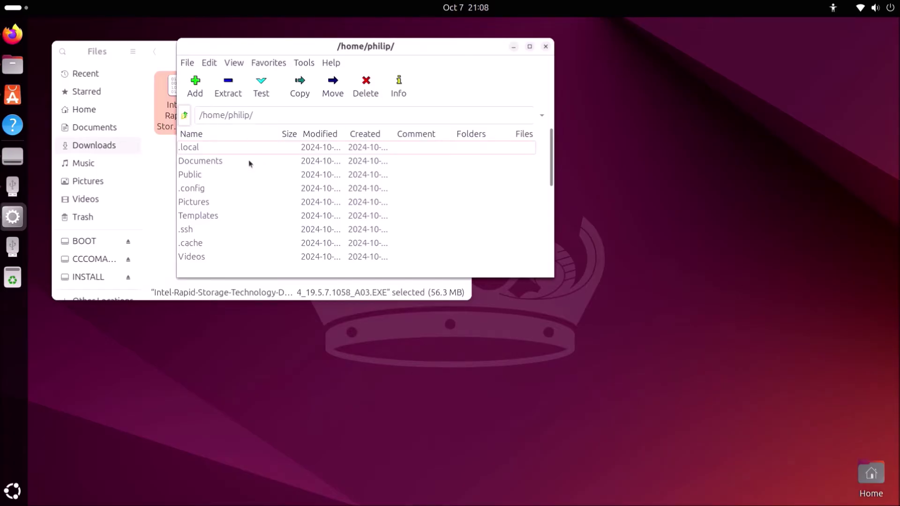
click(529, 45)
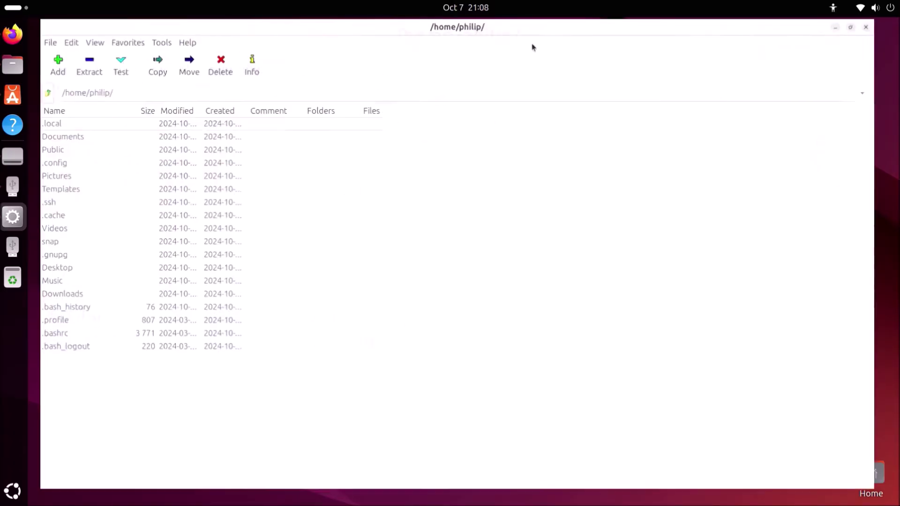
- Extract the Intel Rapid Storage archive in Downloads into a new Downloads/Extract folder
double_click(63, 304)
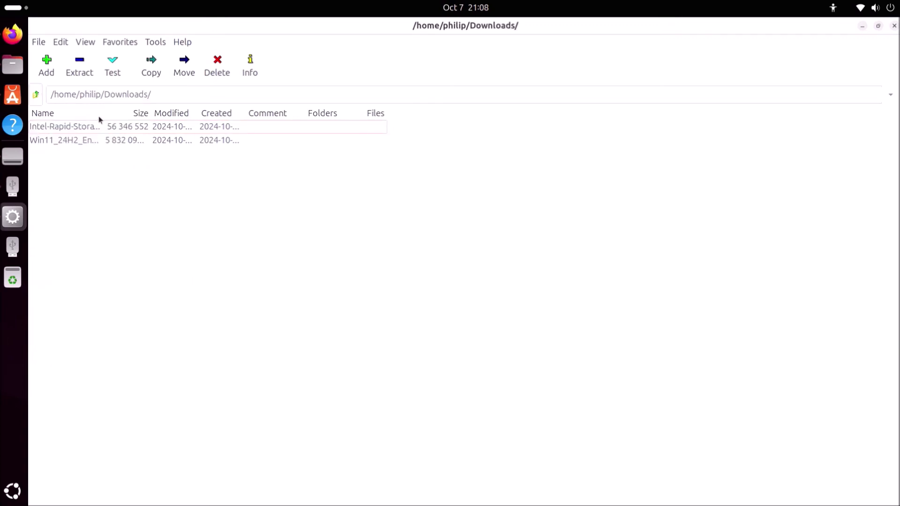
click(83, 127)
click(79, 68)
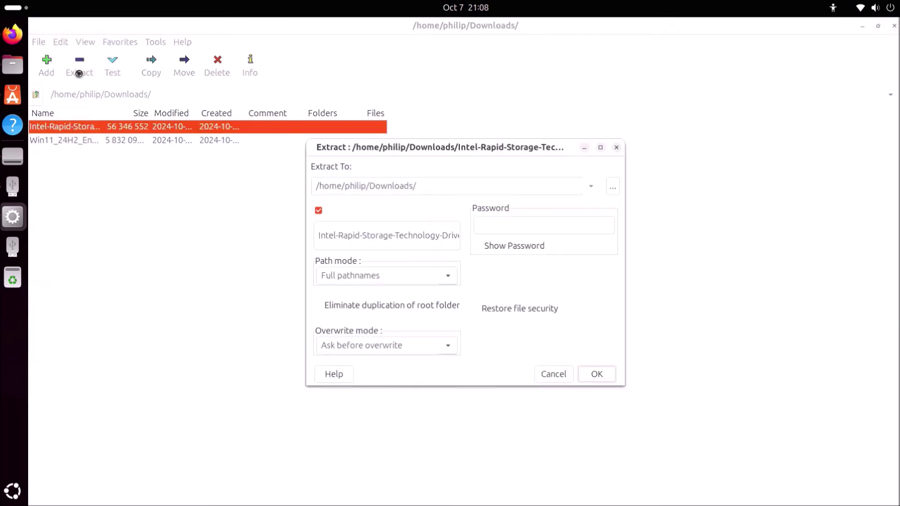
click(446, 192)
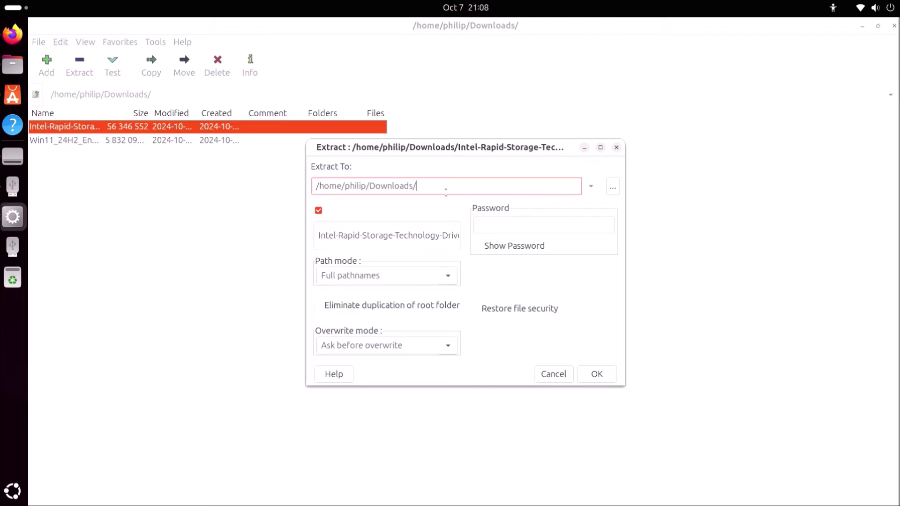
text(Extract)
click(595, 380)
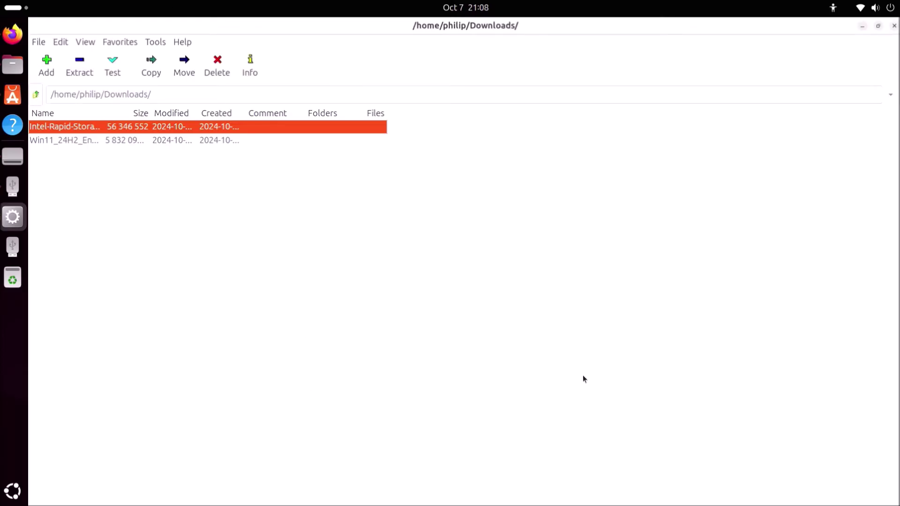
- Browse Extract > production > Windows10-x64 > 15063, checking the VMD, HsaExtension and HsaComponent driver folders
click(862, 27)
double_click(177, 91)
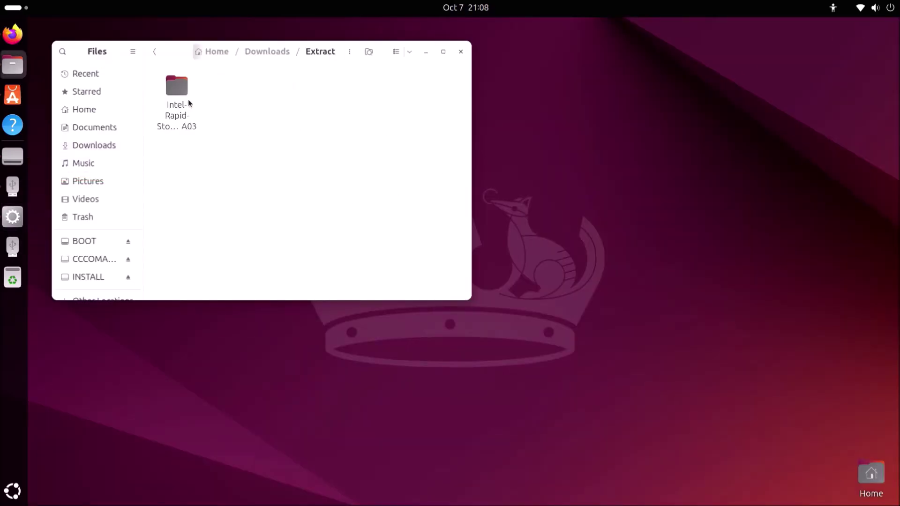
double_click(187, 99)
double_click(178, 103)
double_click(179, 103)
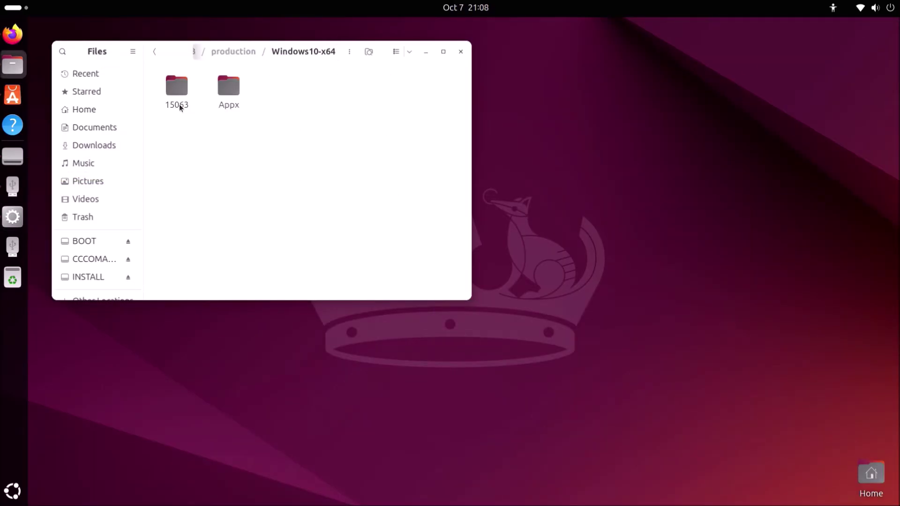
double_click(185, 98)
double_click(185, 97)
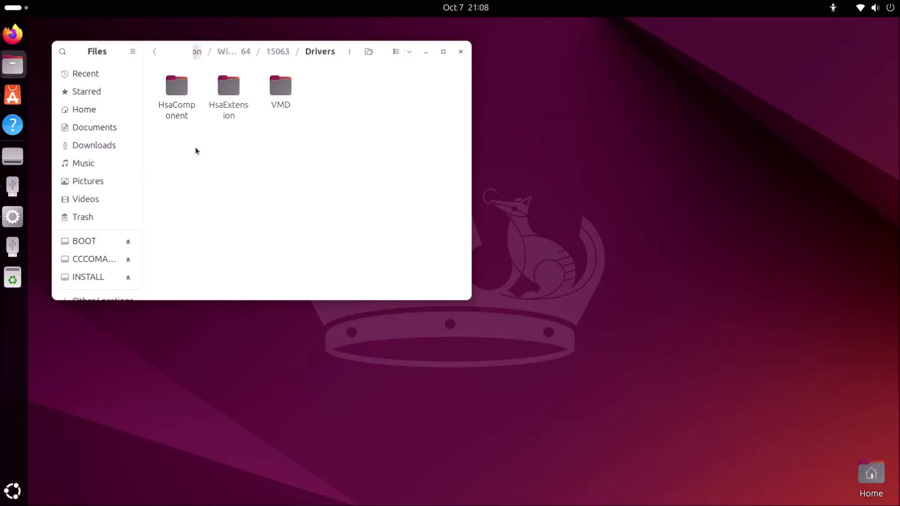
double_click(283, 99)
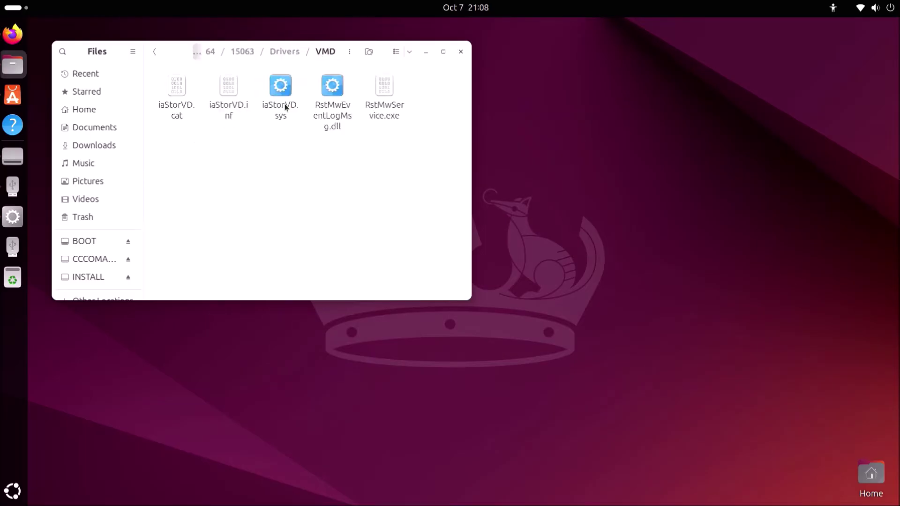
click(154, 51)
double_click(228, 95)
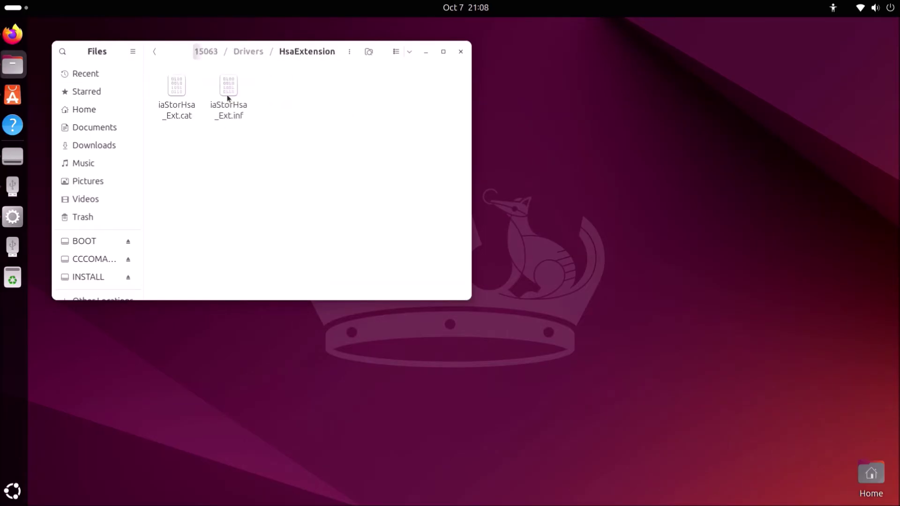
click(154, 51)
double_click(180, 86)
click(154, 51)
click(154, 52)
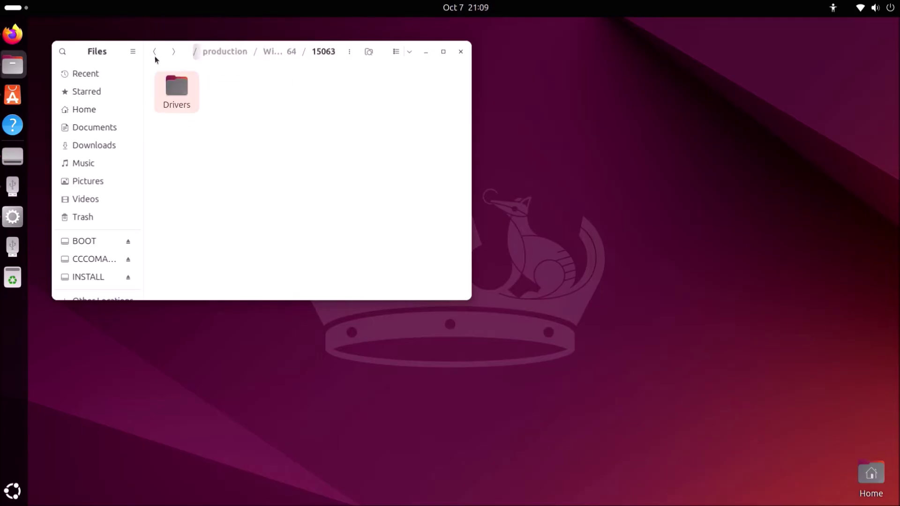
- Copy the 15063 Drivers folder and paste it onto the INSTALL drive
right_click(181, 88)
click(217, 135)
click(104, 278)
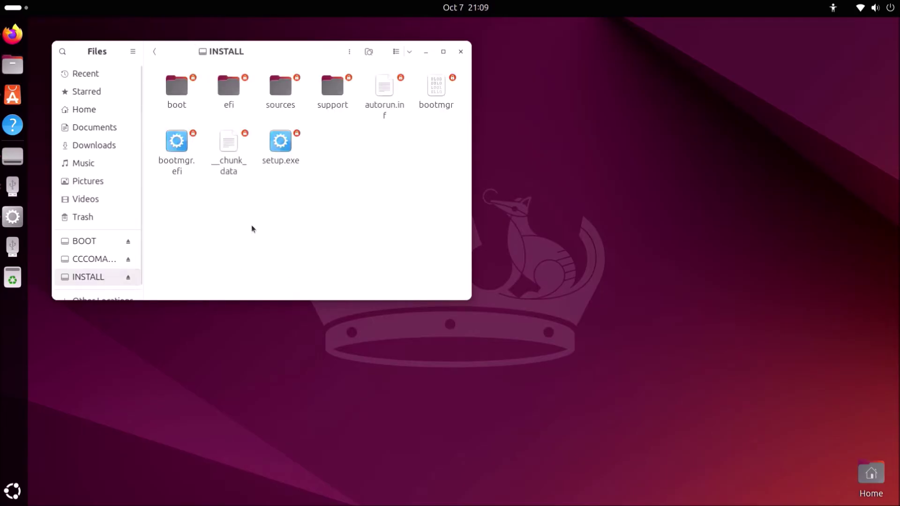
right_click(251, 229)
click(275, 270)
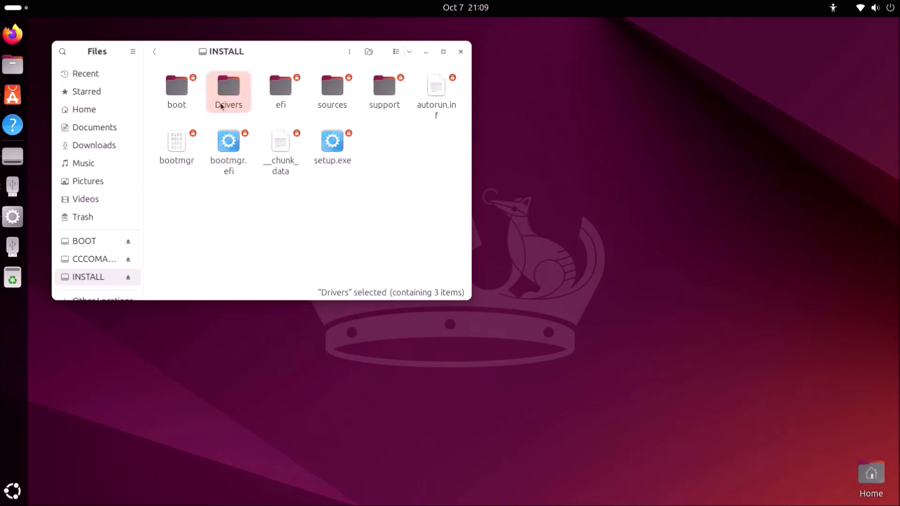
- Rename the pasted Drivers folder on INSTALL to F6Drivers
click(224, 226)
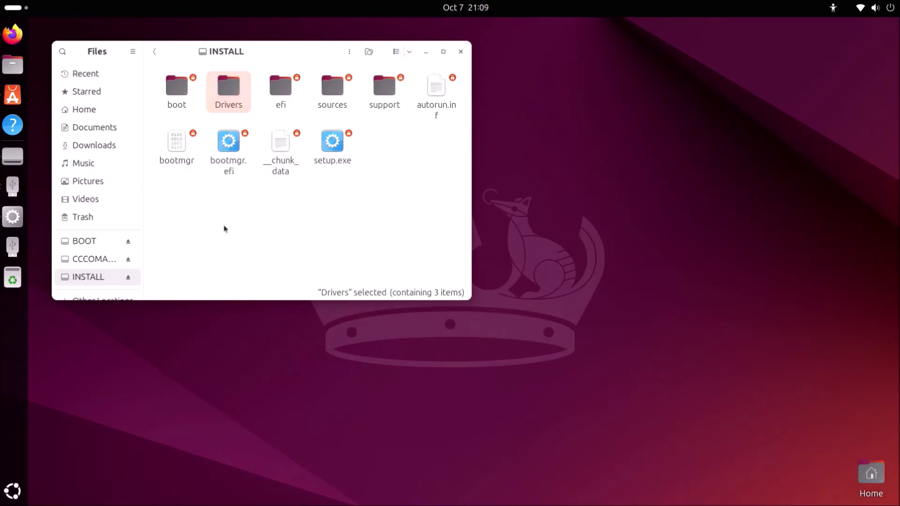
right_click(227, 106)
click(232, 96)
key(F2)
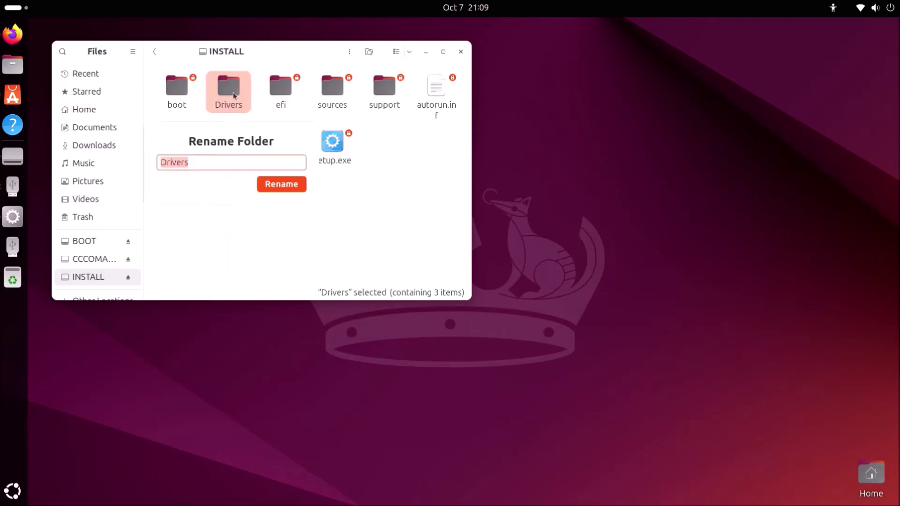
text(F6)
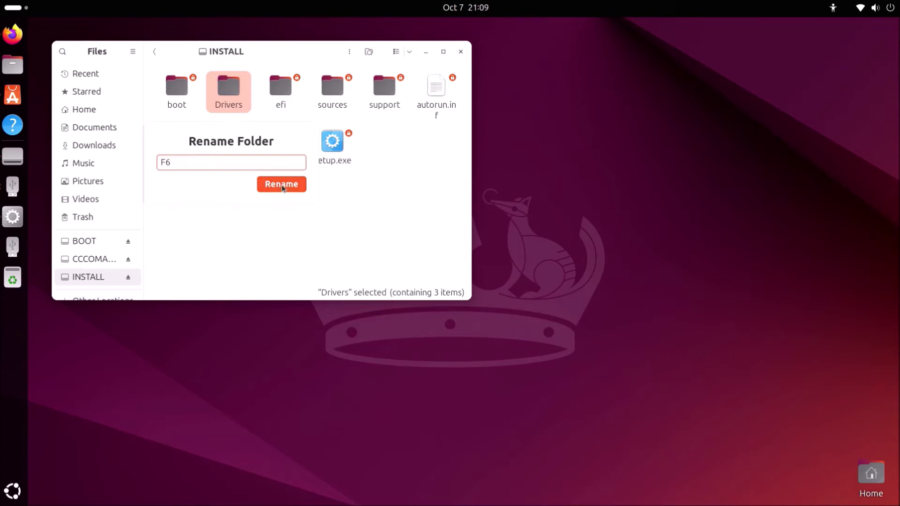
text(Drivers)
click(281, 185)
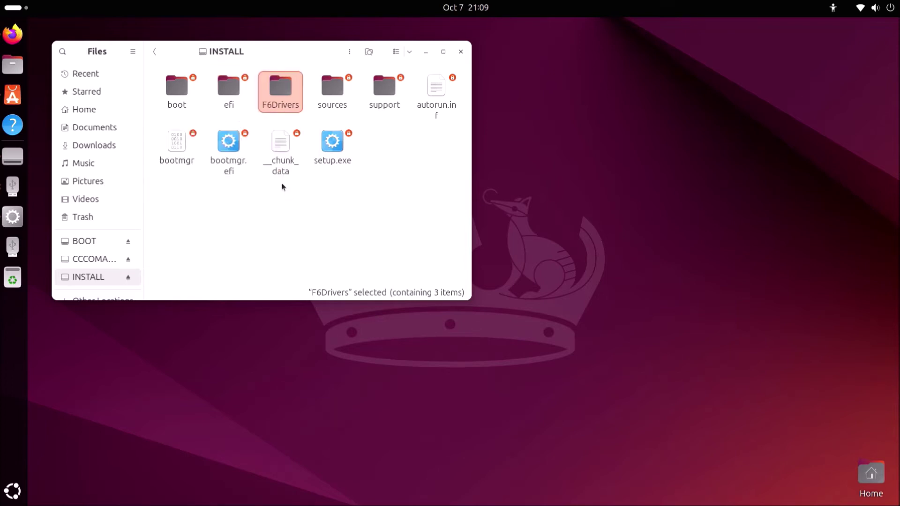
- Download the Intel Killer wireless driver from the XPS 8960 drivers list in Firefox
click(13, 33)
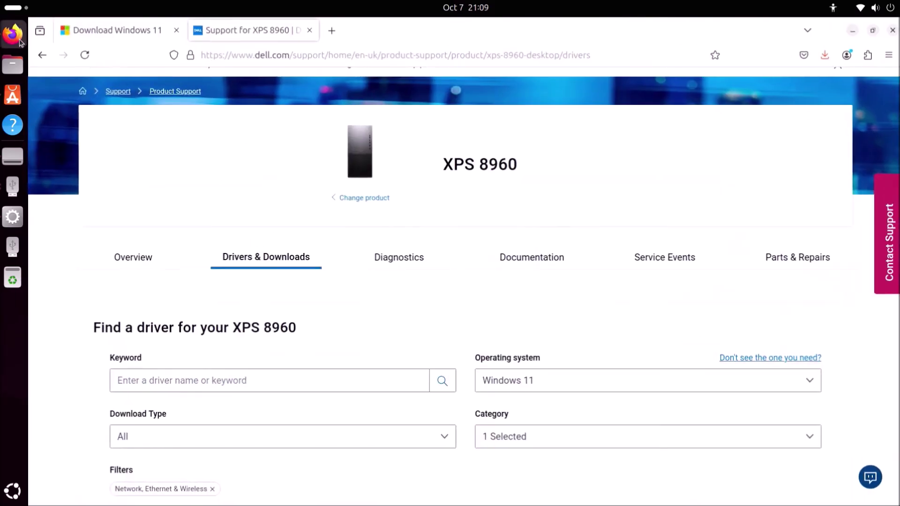
scroll(640, 400, down, 6)
scroll(640, 399, down, 2)
click(747, 323)
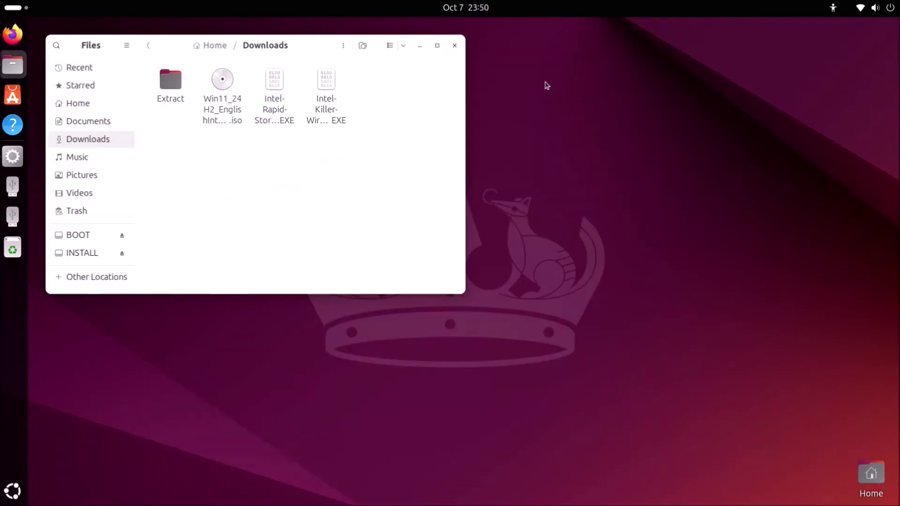
click(420, 45)
- Extract the Intel-Killer-Wireless package from Downloads into a new Downloads/Extract2 folder
click(13, 156)
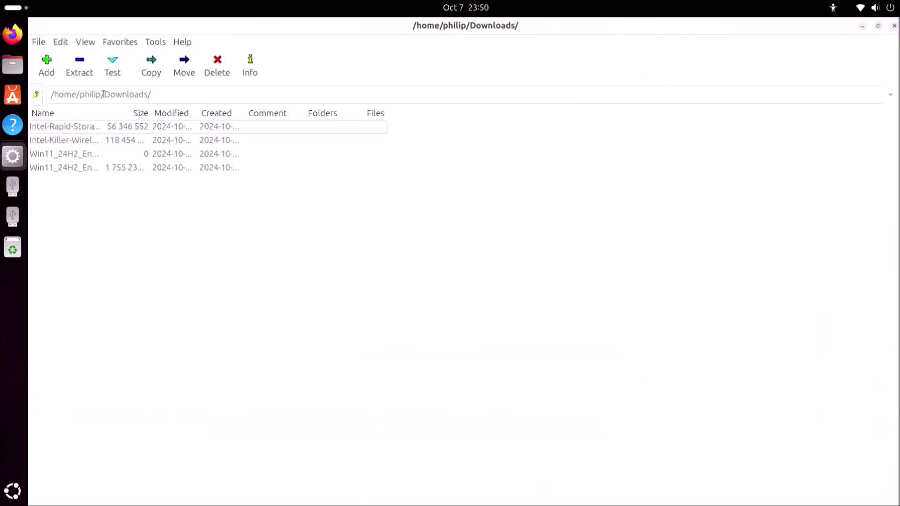
click(37, 97)
double_click(57, 139)
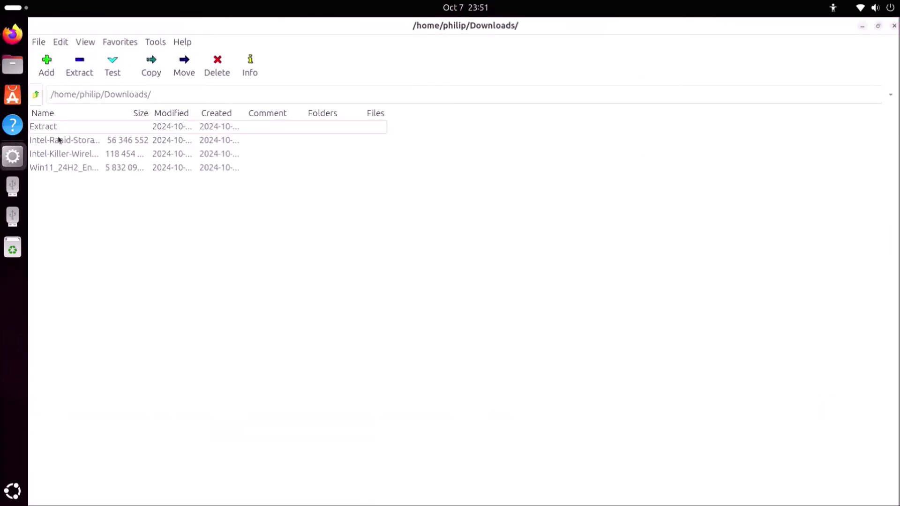
click(85, 153)
click(73, 65)
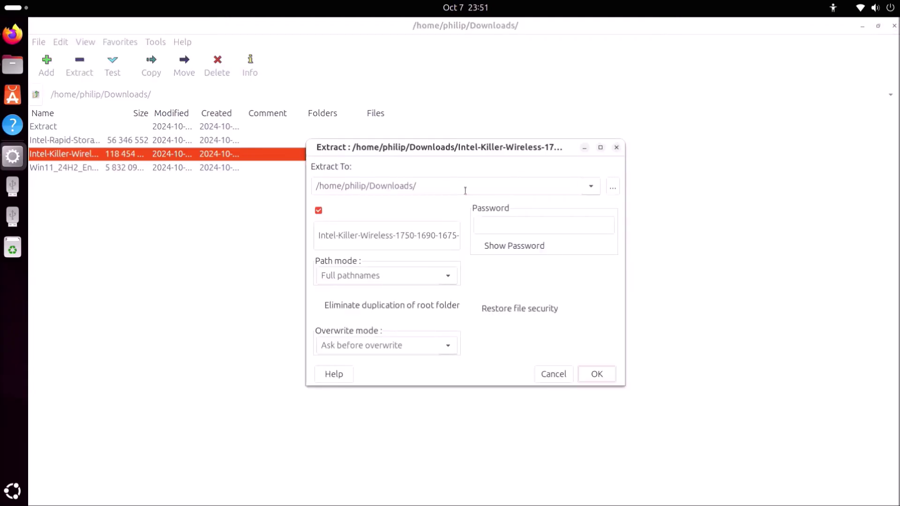
click(479, 187)
text(Extract2)
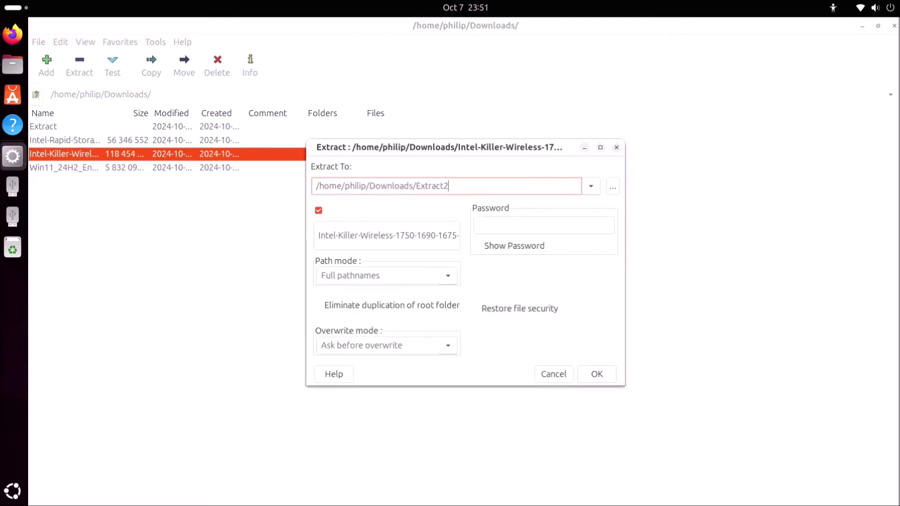
click(596, 373)
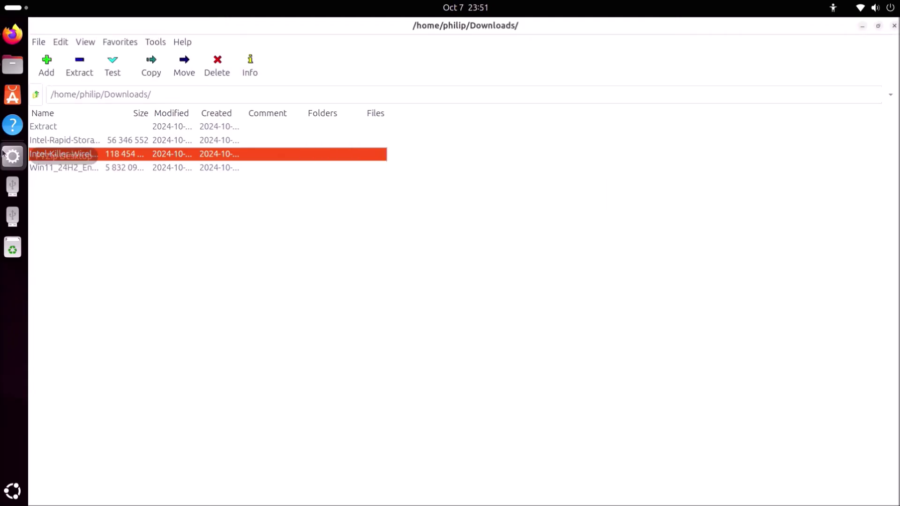
click(12, 64)
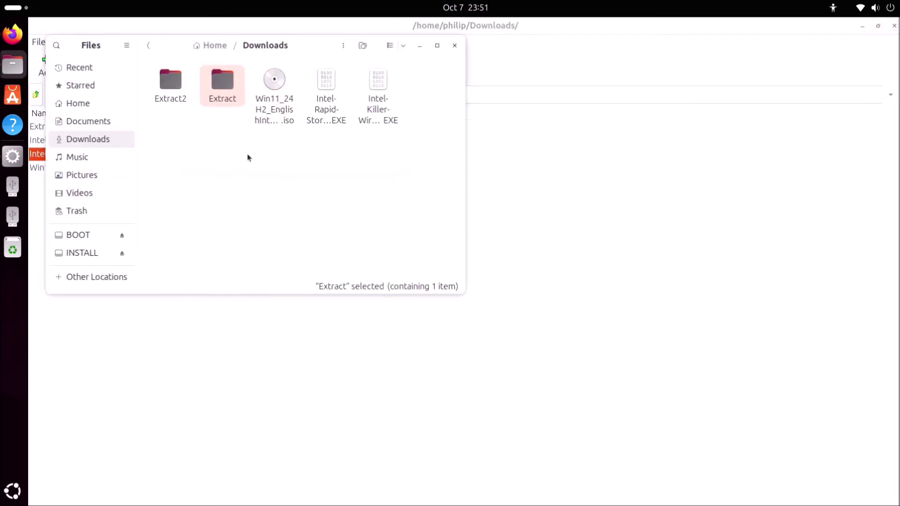
- Browse Extract2 > Production > Windows10-x64 > 0 and copy its Drivers folder
double_click(179, 91)
double_click(178, 91)
double_click(178, 91)
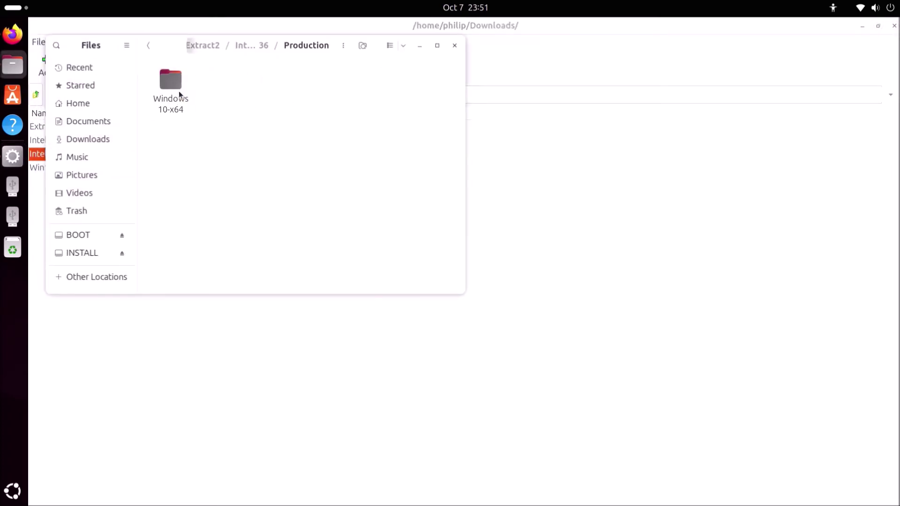
double_click(178, 91)
double_click(174, 89)
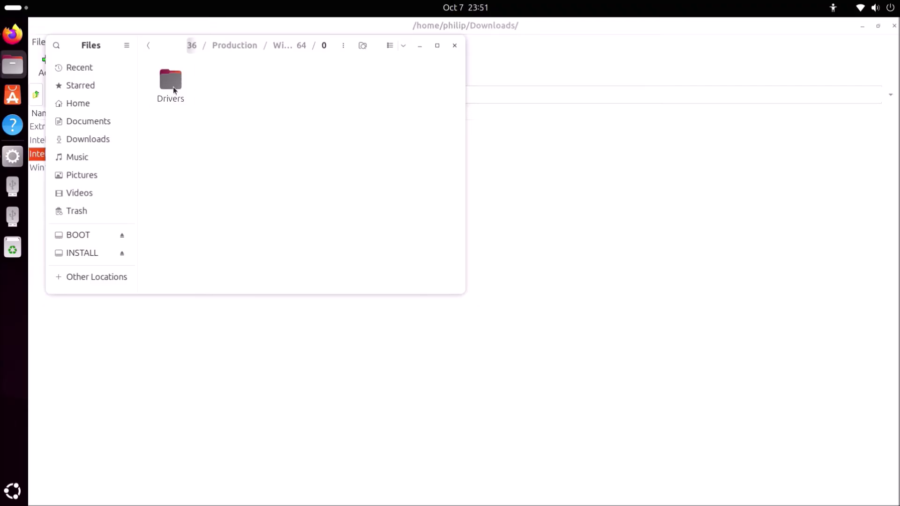
right_click(172, 86)
click(203, 136)
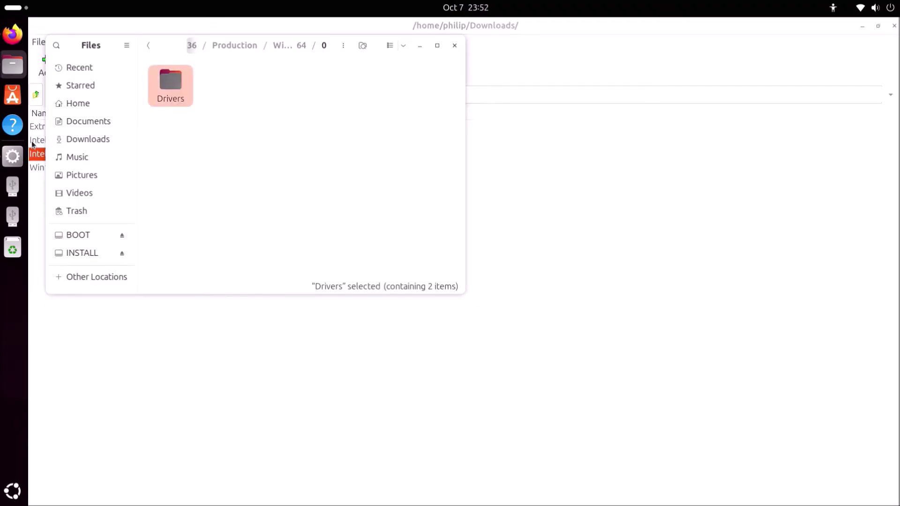
- Paste the Drivers folder onto the INSTALL drive and begin renaming it
click(13, 185)
right_click(274, 229)
click(283, 268)
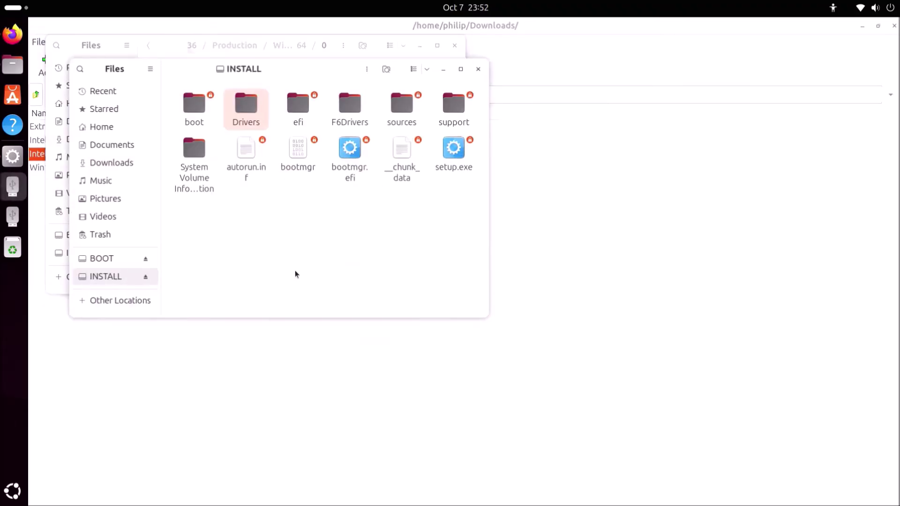
right_click(239, 122)
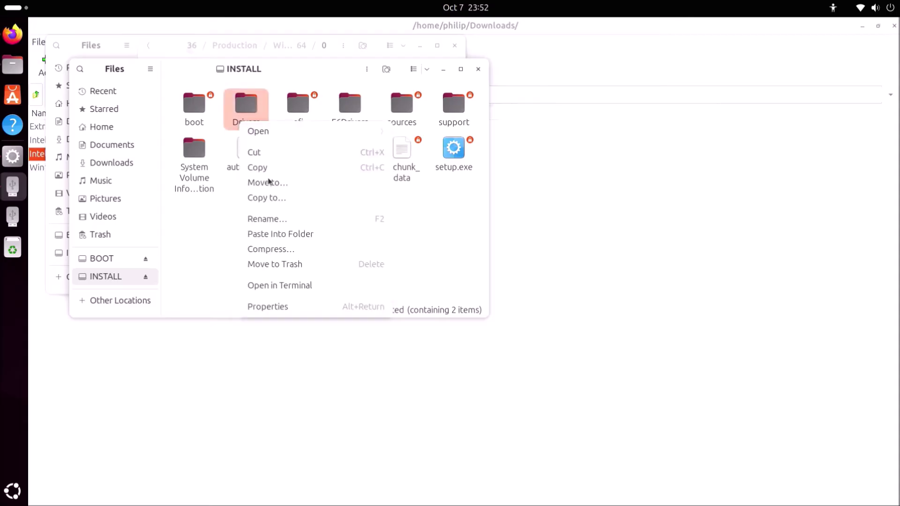
click(271, 219)
- Rename the wireless Drivers folder on INSTALL to NetworkDrivers
click(180, 183)
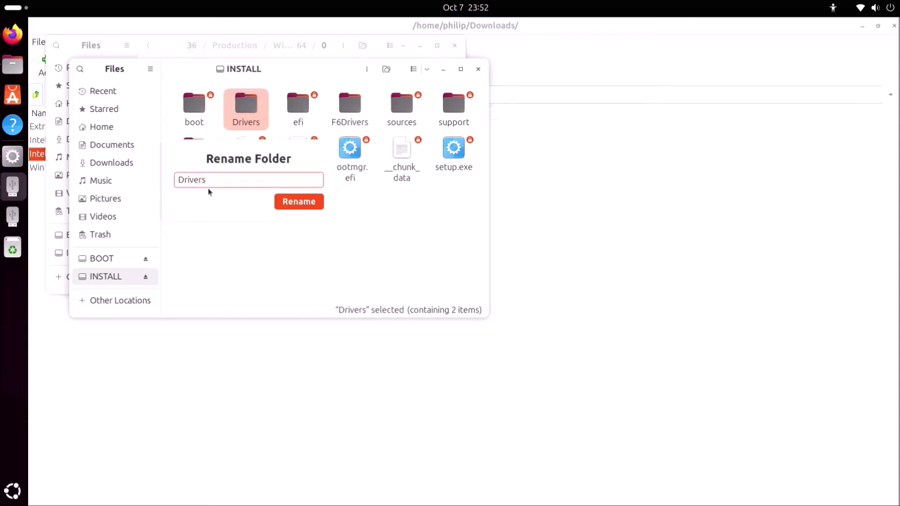
text(Network)
key(Return)
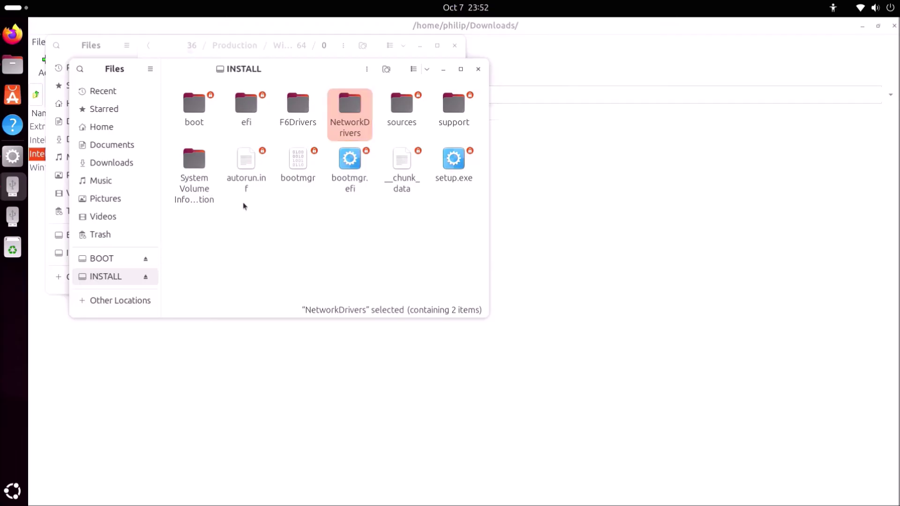
- Close both Files windows and the archiver, then power off the computer
click(478, 69)
click(455, 45)
click(893, 26)
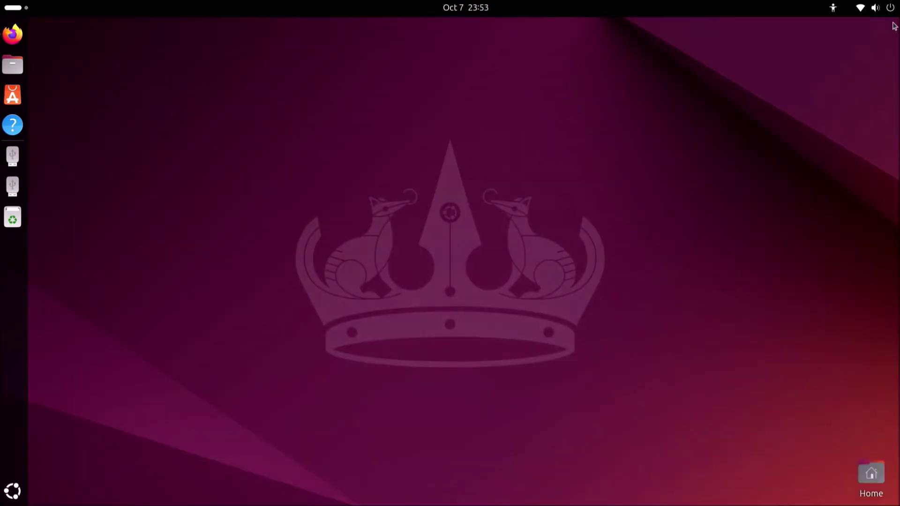
click(871, 8)
click(880, 39)
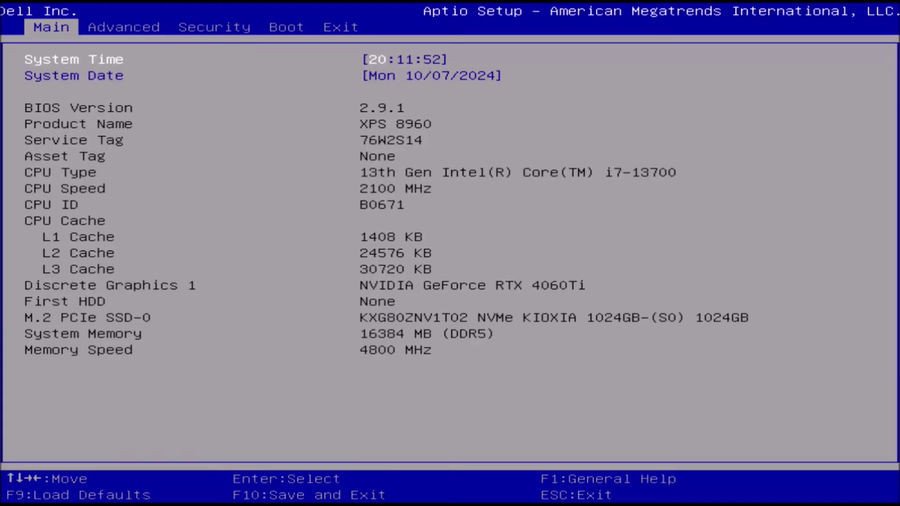
- On the Advanced page, set SATA/NVMe Operation mode to RAID on, accepting the warning
key(Right)
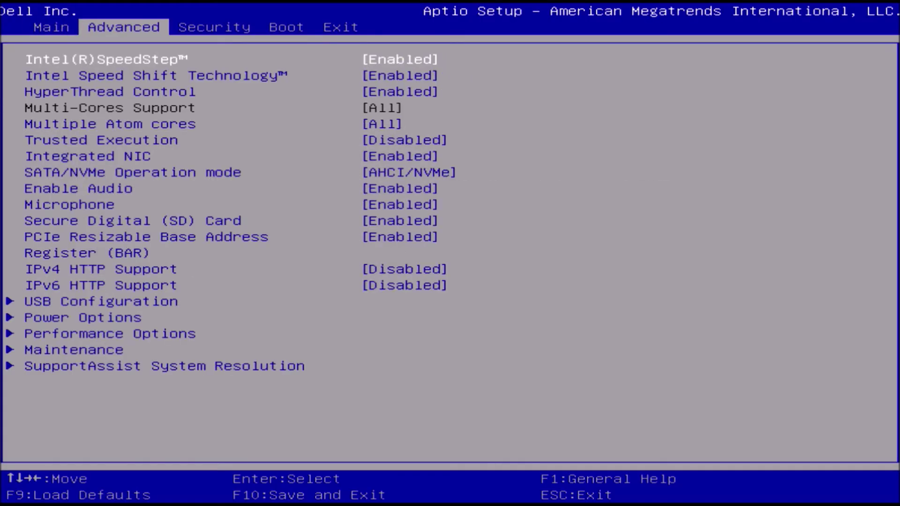
key(Down)
key(Down)
key(Down)
key(Down)
key(Down)
key(Down)
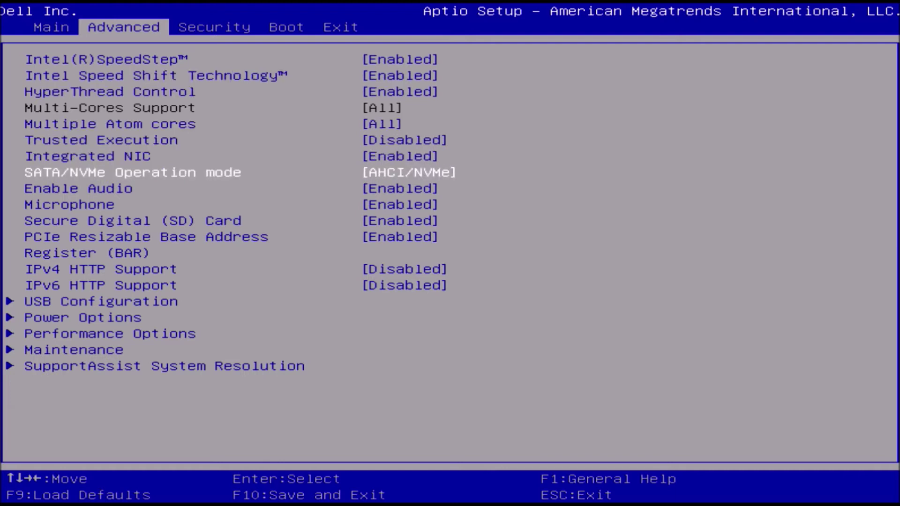
key(Return)
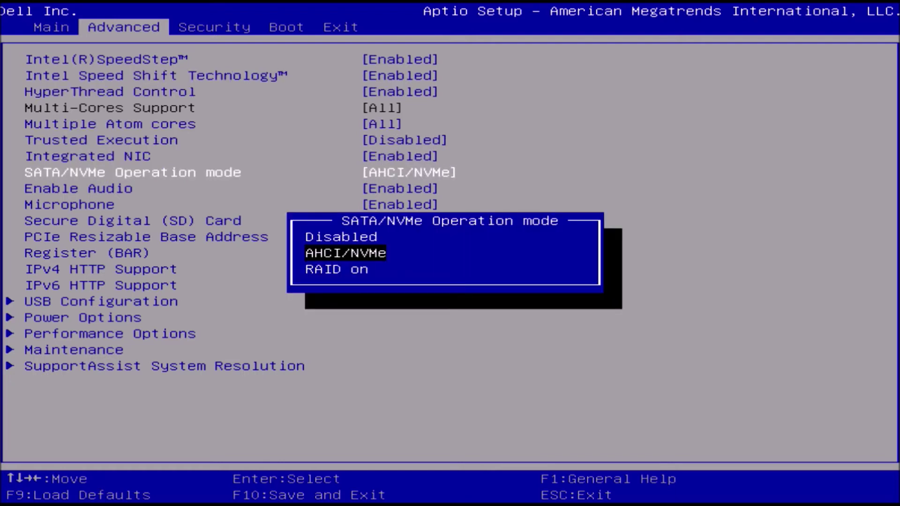
key(Down)
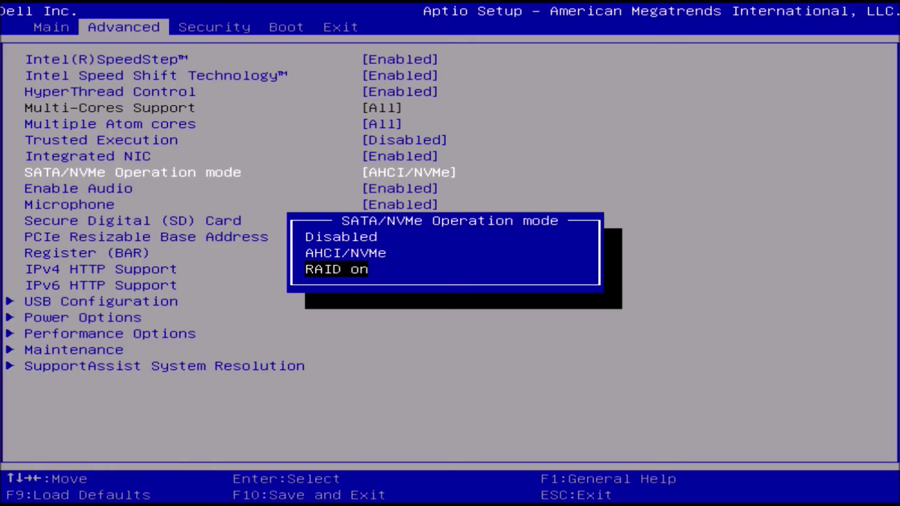
key(Return)
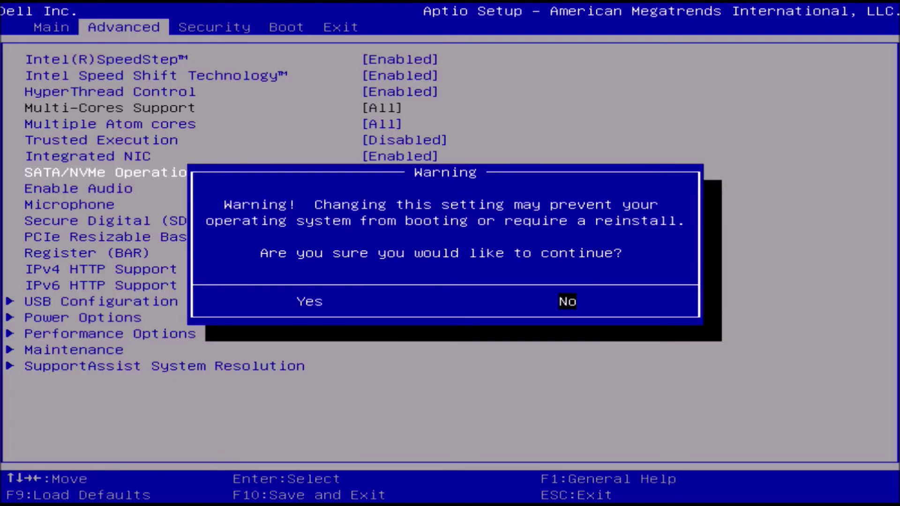
key(Left)
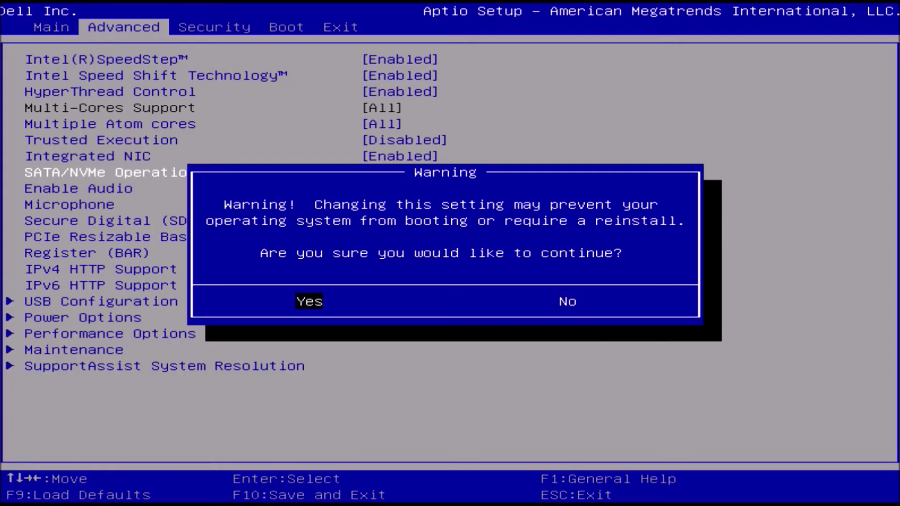
key(Return)
key(Return)
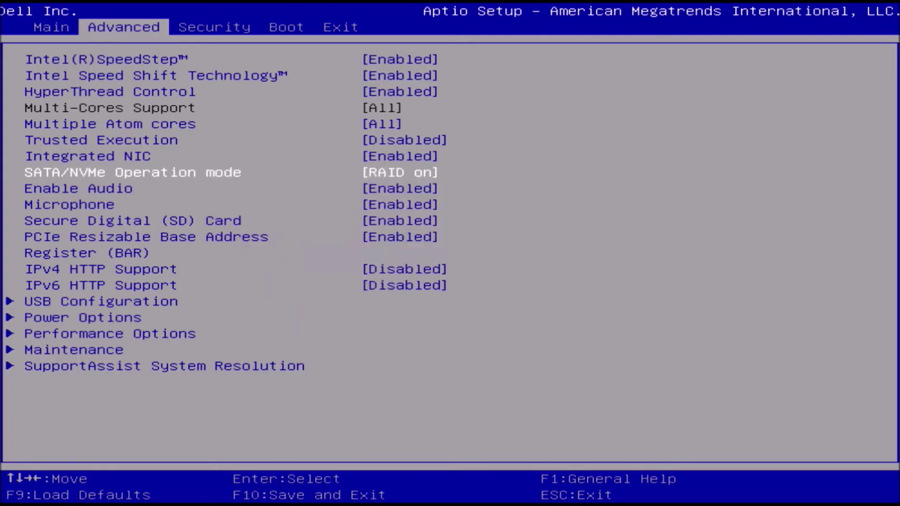
key(Down)
key(Down)
key(Down)
key(Down)
key(Down)
key(Down)
key(Down)
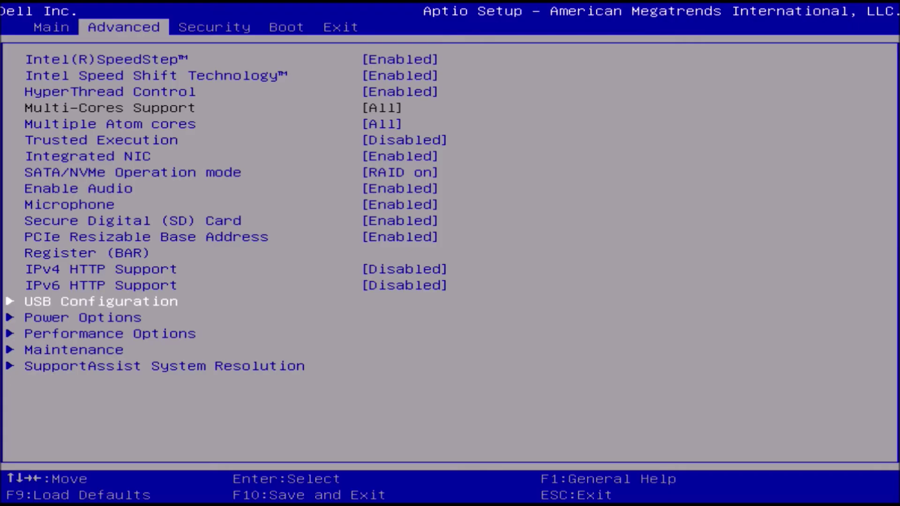
key(Down)
key(Down)
key(Down)
- Enable Data Wipe on next boot and run the clear wipe of the KIOXIA 1024GB NVMe drive
key(Return)
key(Return)
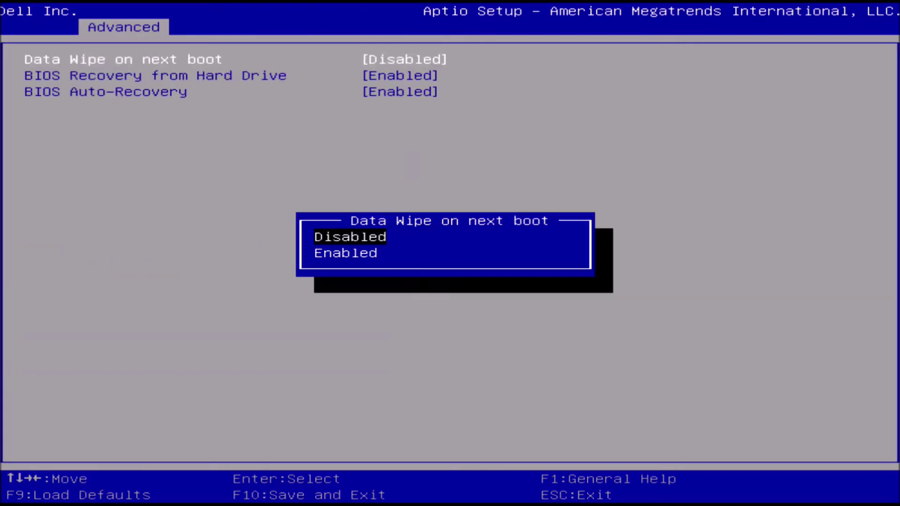
key(Down)
key(Return)
key(Down)
key(Return)
key(Return)
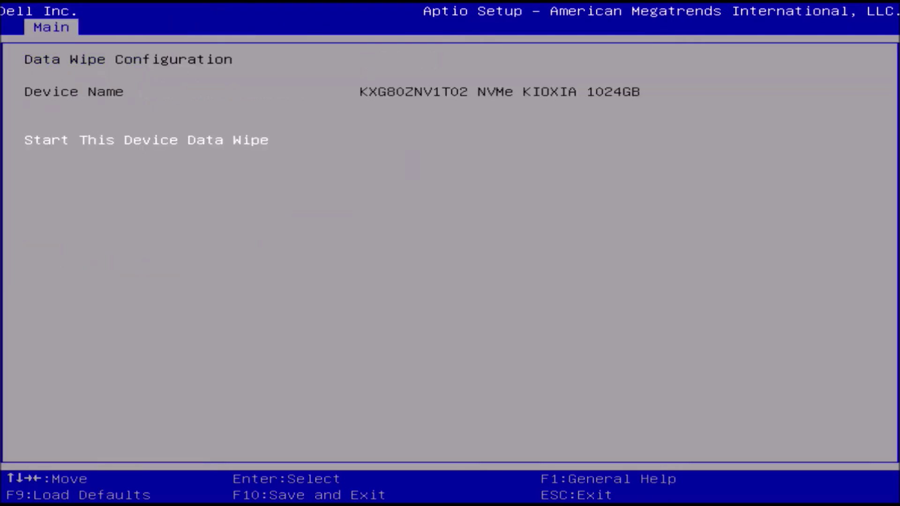
key(Return)
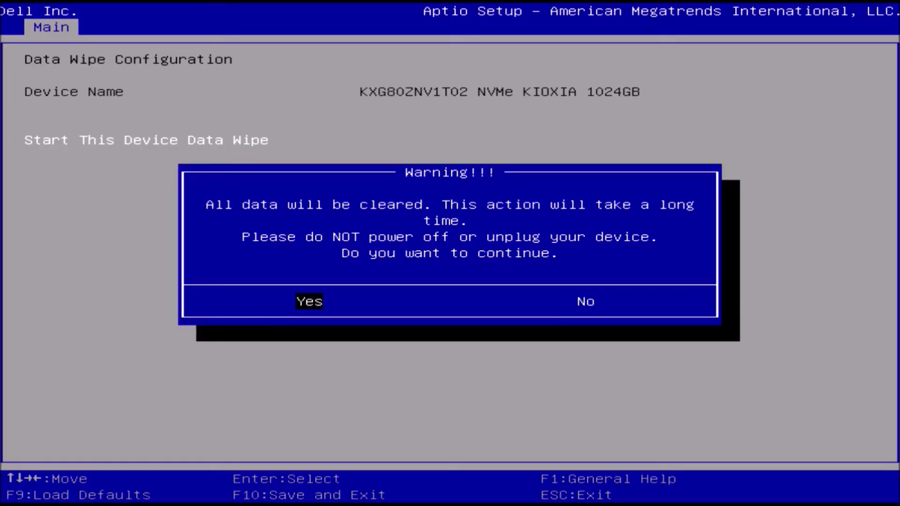
key(Return)
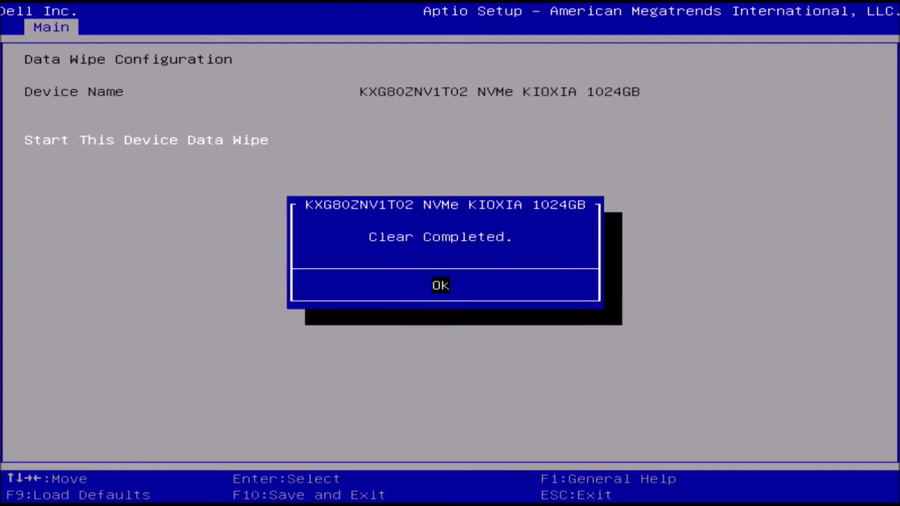
key(Return)
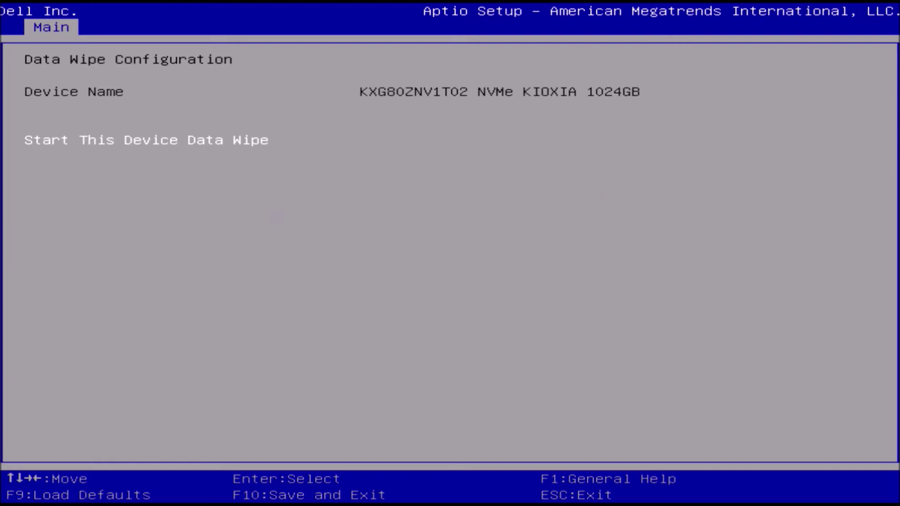
- Set Data Wipe on next boot back to Disabled
key(Escape)
key(Escape)
key(Up)
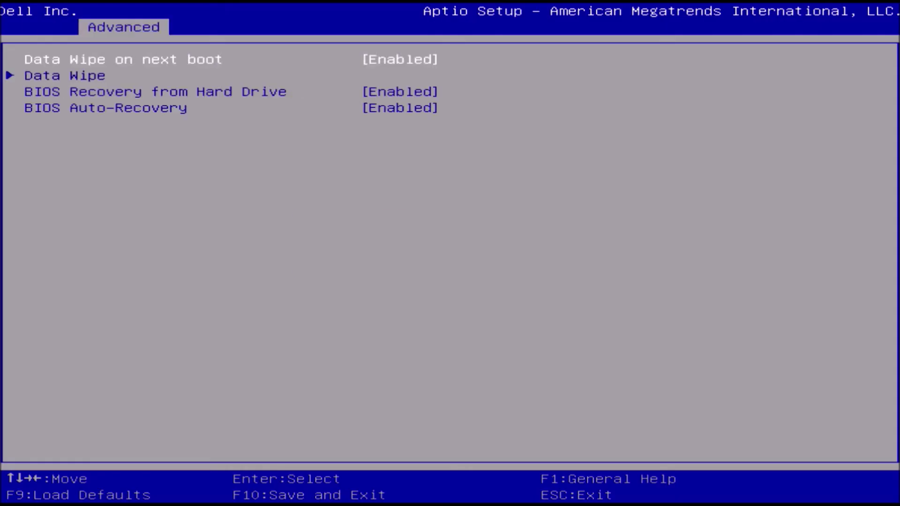
key(Return)
key(Return)
key(Escape)
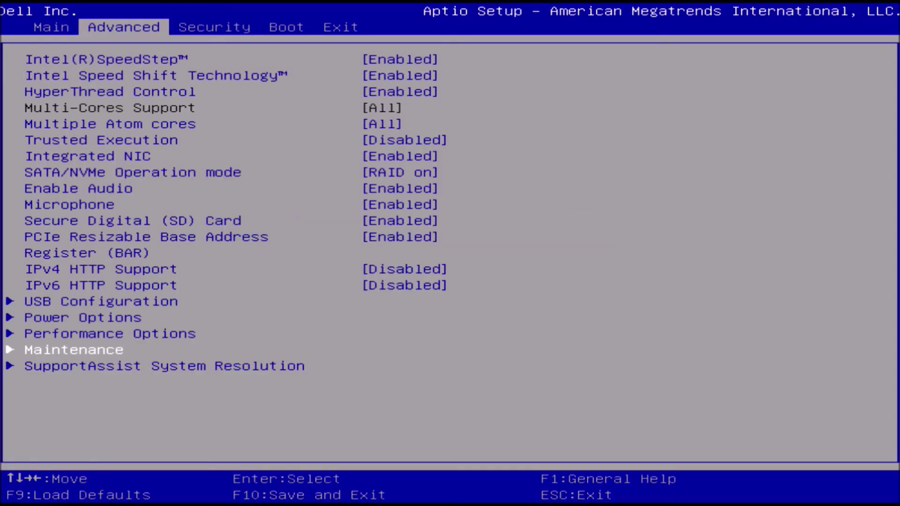
- Check the Secure Boot settings under Security
key(Right)
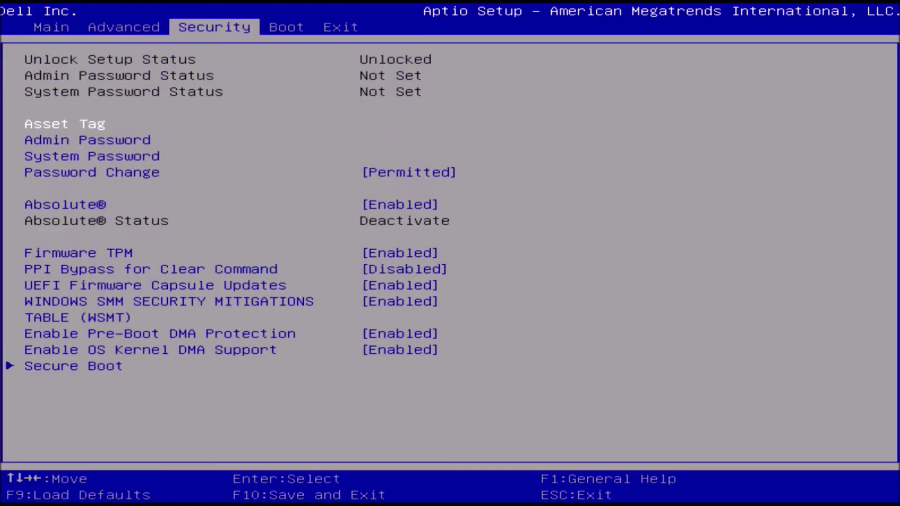
key(Down)
key(Down)
key(Down)
key(Down)
key(Down)
key(Down)
key(Down)
key(Down)
key(Down)
key(Down)
key(Down)
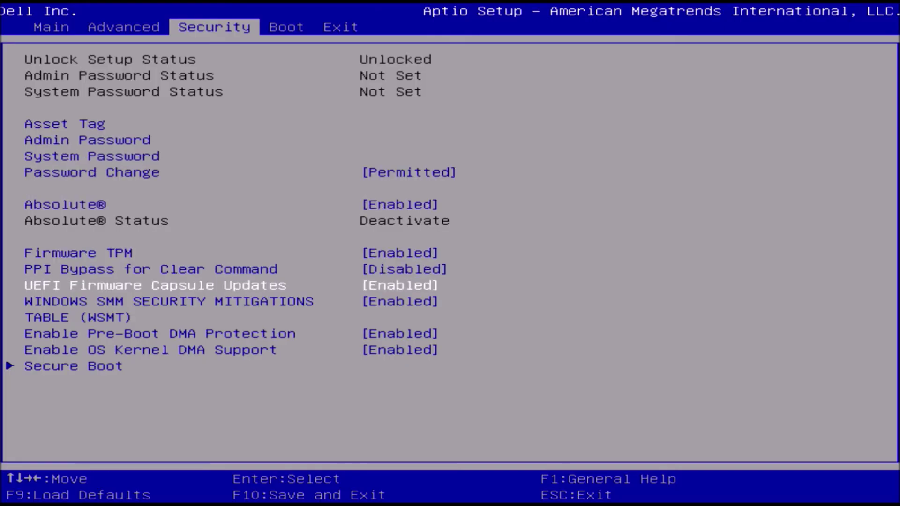
key(Return)
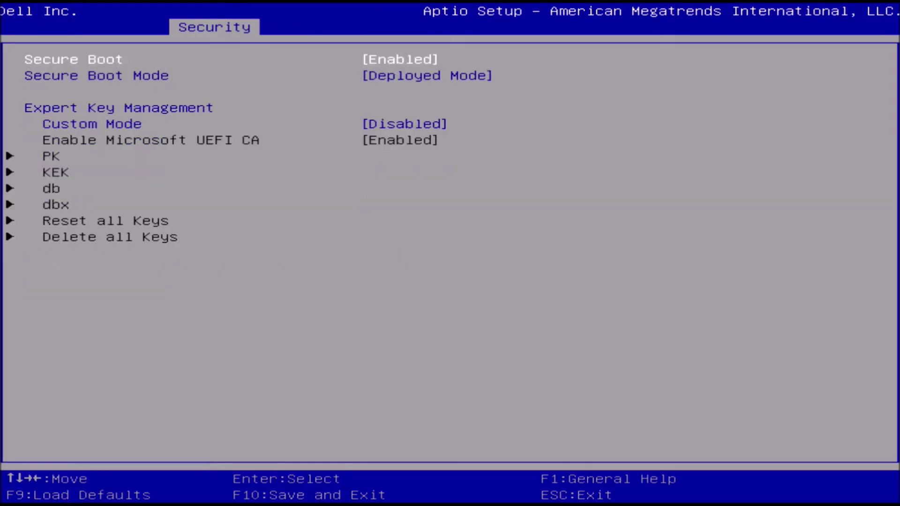
key(Escape)
key(Up)
key(Up)
key(Up)
key(Up)
key(Up)
key(Up)
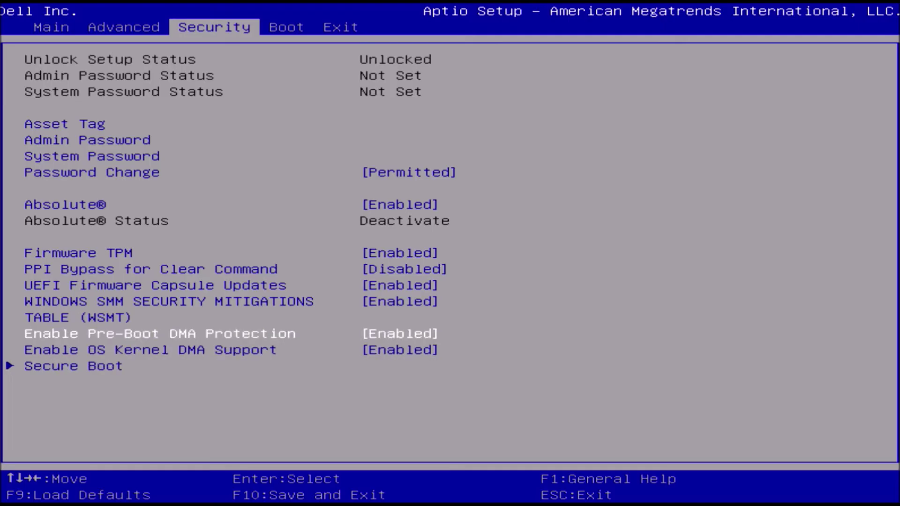
- Delete the Windows Boot Manager and Ubuntu boot entries, then save with F10 and restart
key(Right)
key(Down)
key(Down)
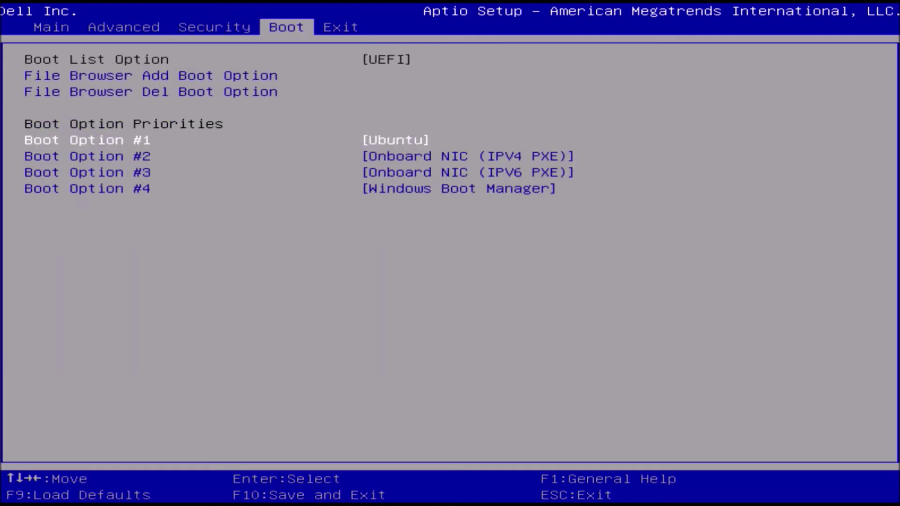
key(Up)
key(Return)
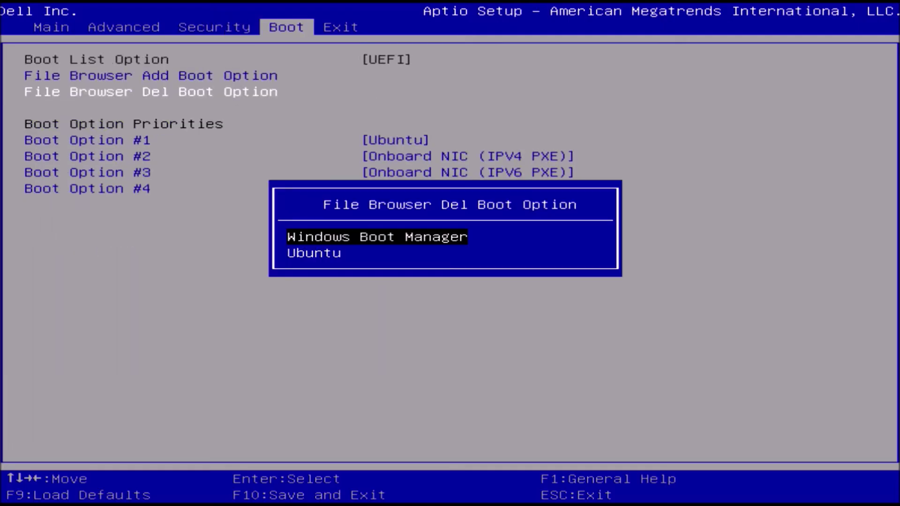
key(Return)
key(Return)
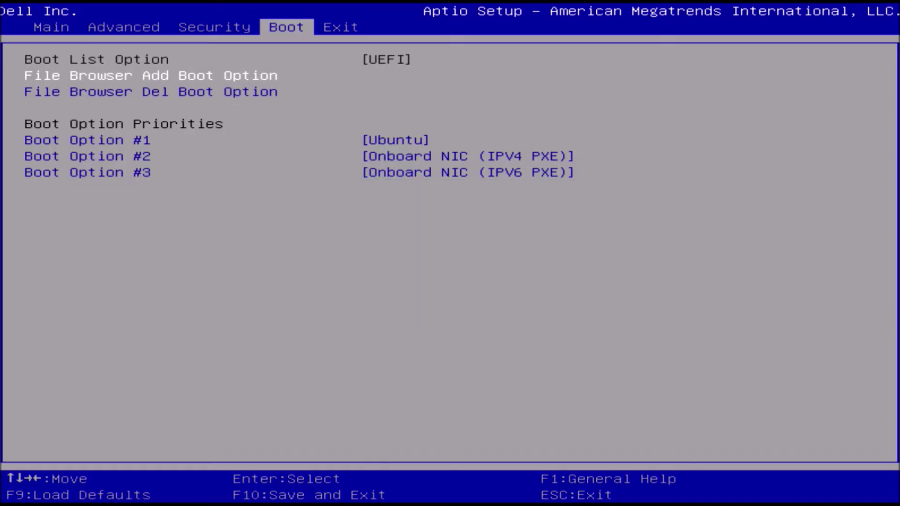
key(Down)
key(Return)
key(Return)
key(Return)
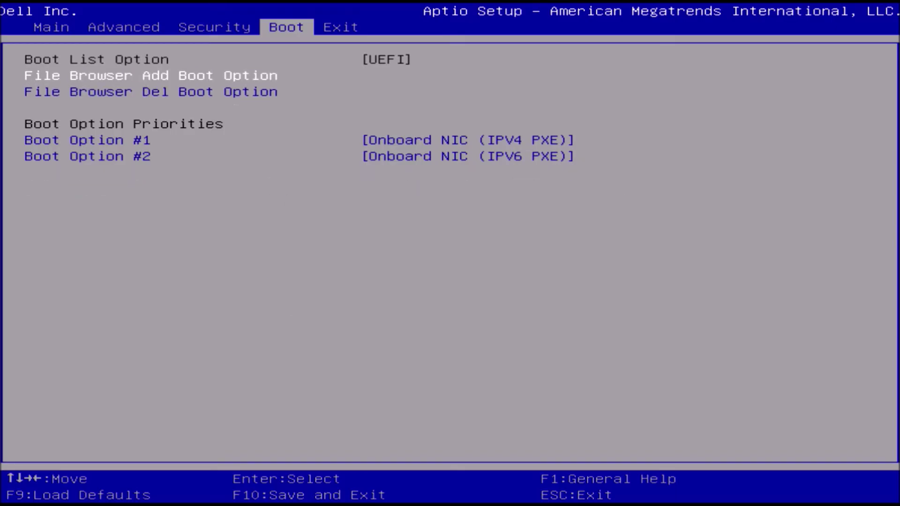
key(F10)
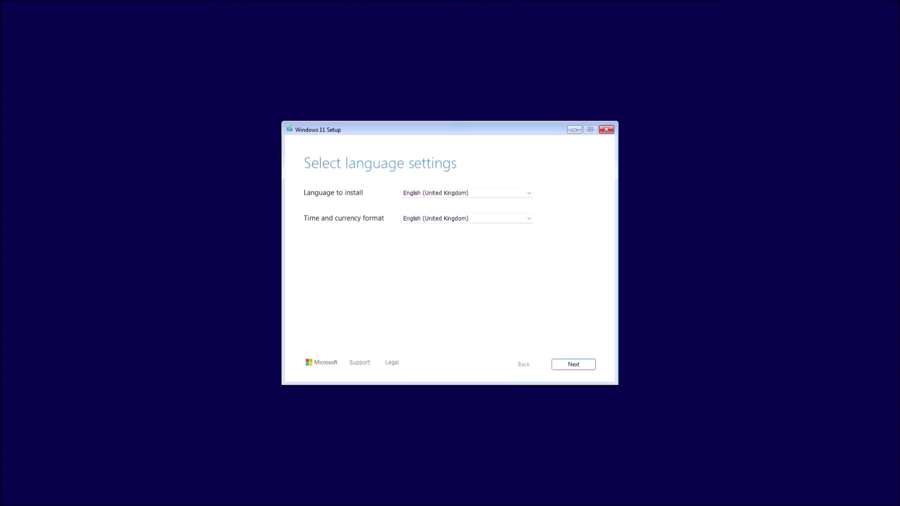
- Keep English (United Kingdom) time format and the United Kingdom keyboard layout
click(514, 219)
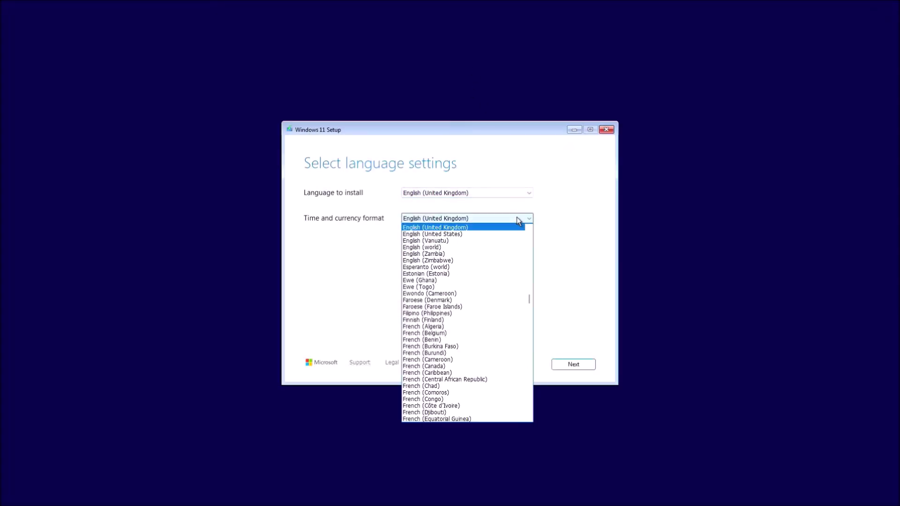
click(556, 328)
click(566, 364)
click(533, 195)
click(549, 253)
click(573, 364)
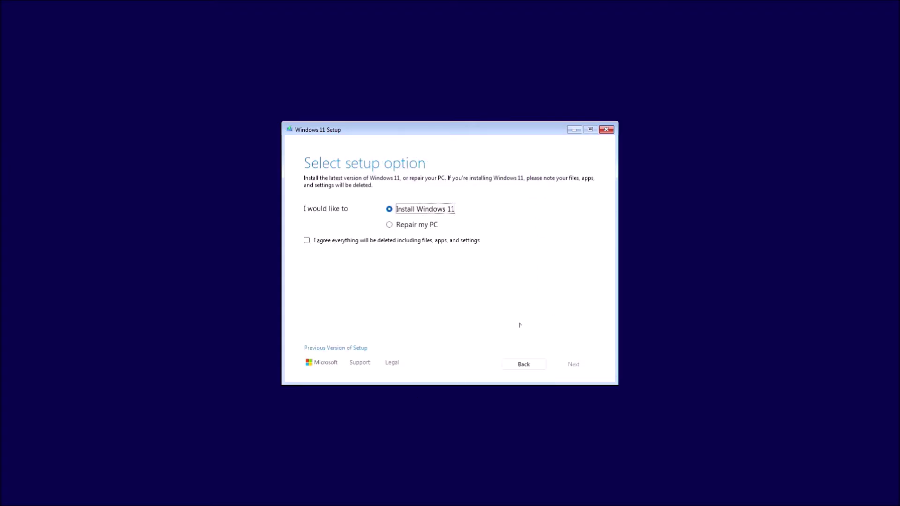
- Agree to a clean Windows 11 install that deletes everything, and accept the licence terms
click(311, 242)
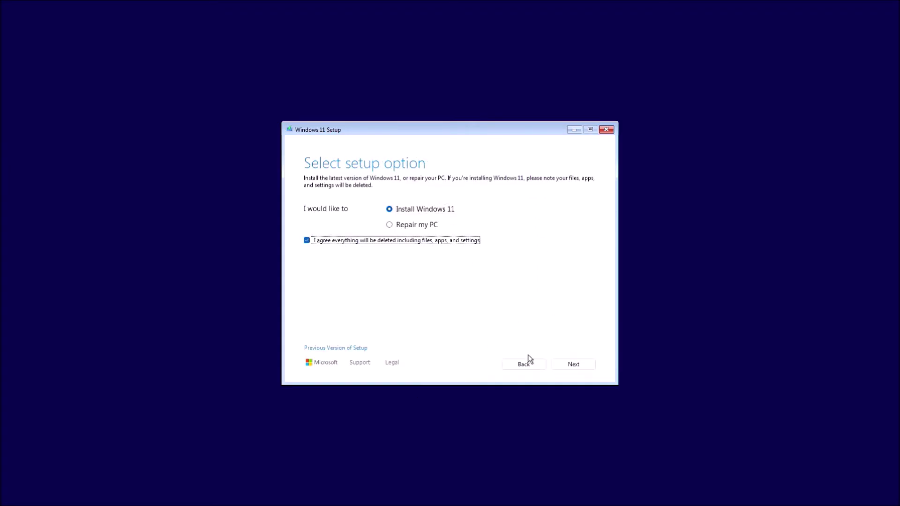
click(586, 368)
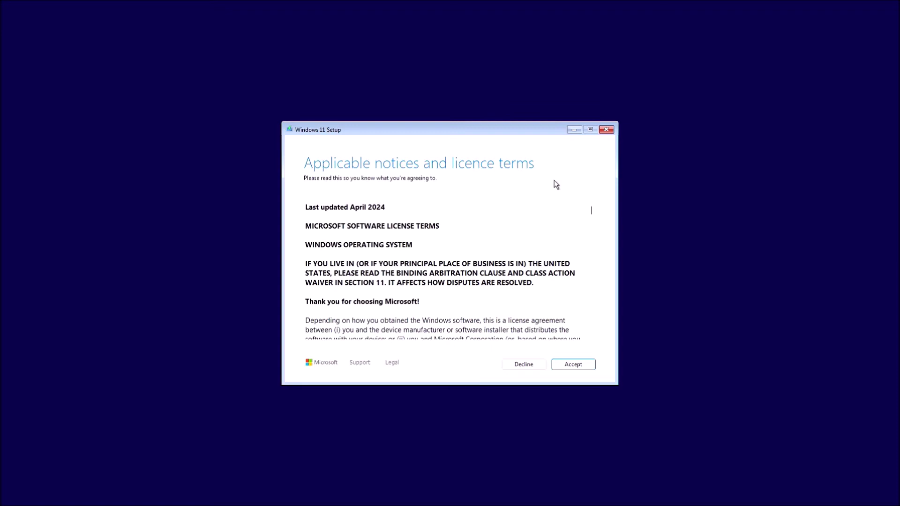
click(582, 366)
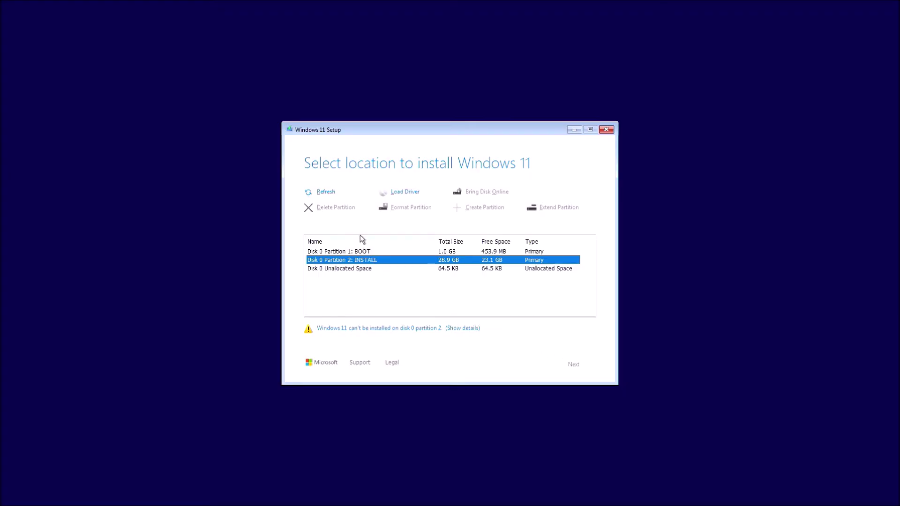
- Point Load Driver at the D:\F6Drivers\VMD folder
click(406, 193)
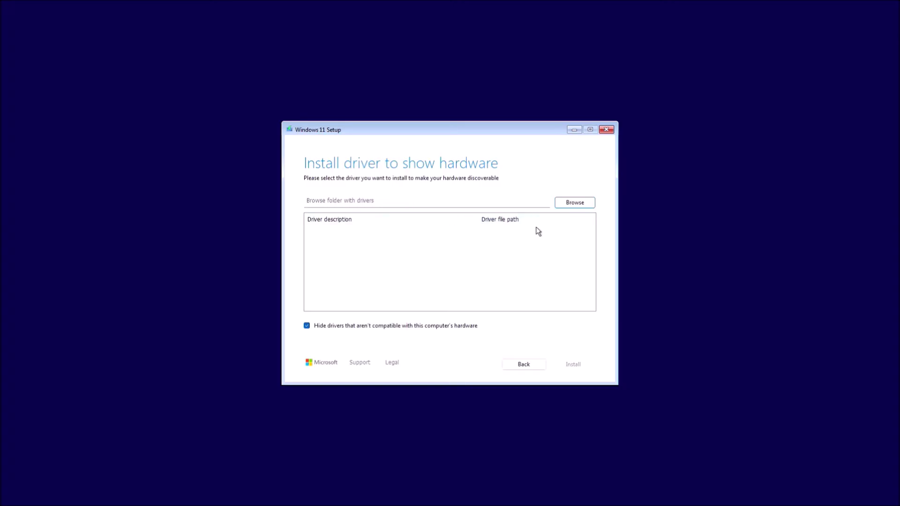
click(564, 204)
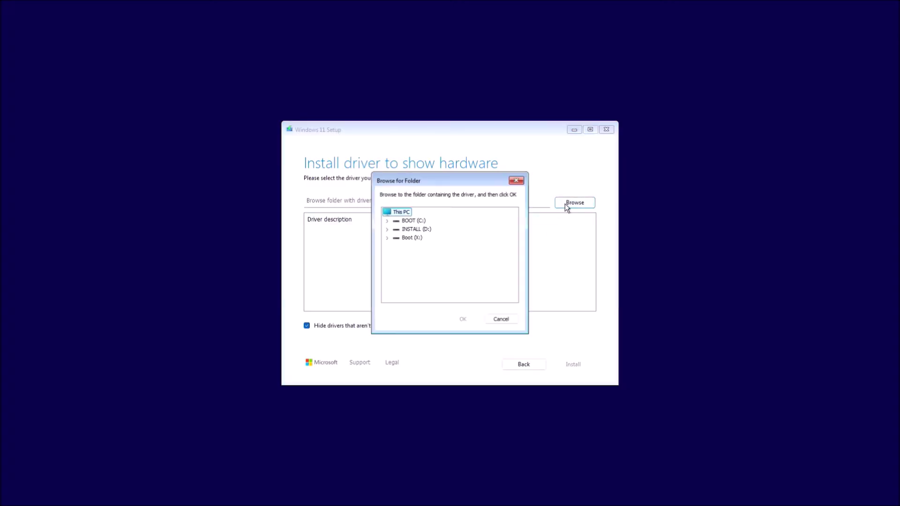
click(387, 230)
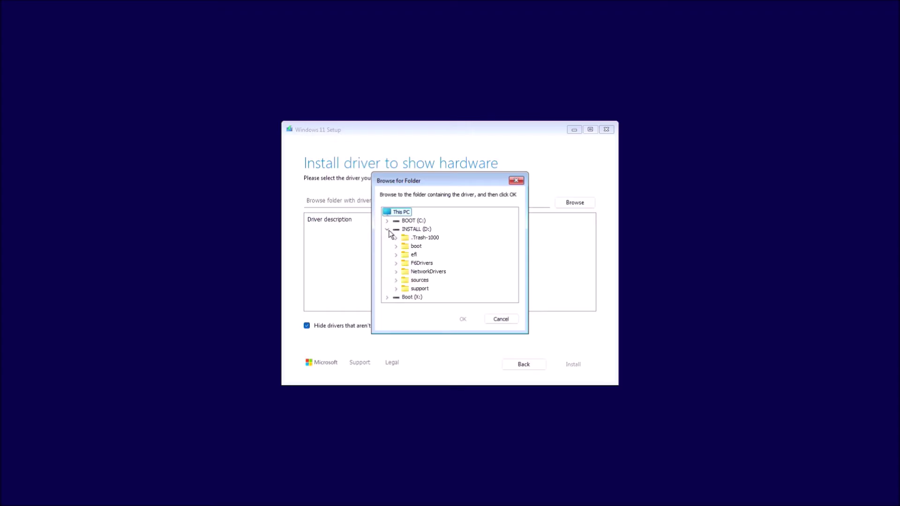
click(420, 264)
click(396, 263)
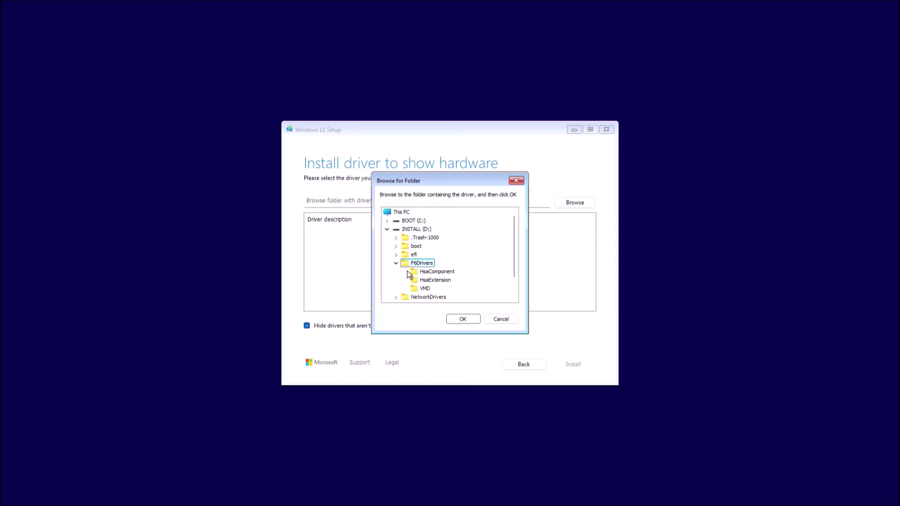
click(416, 289)
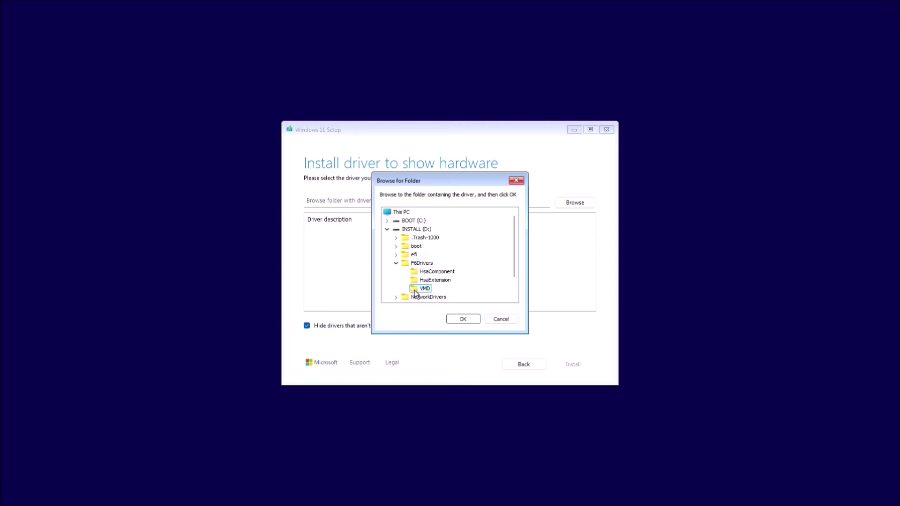
click(462, 318)
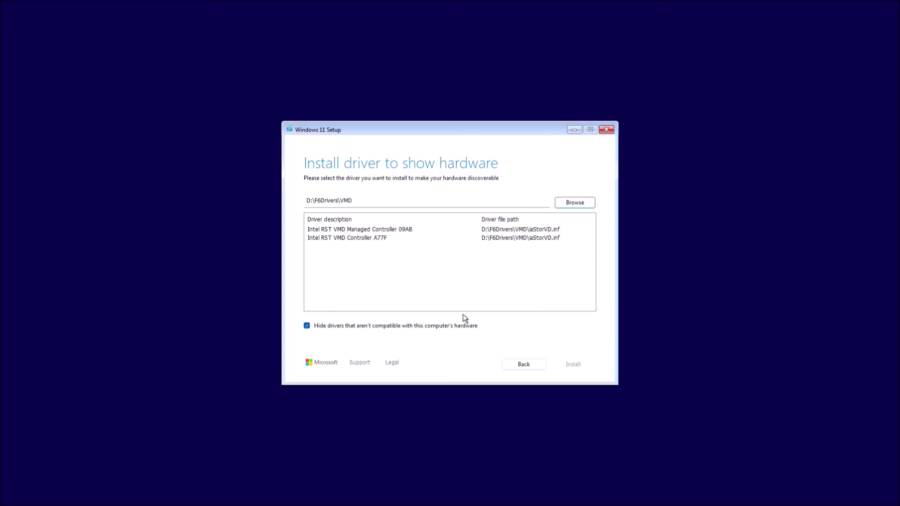
- Install the Intel RST VMD Managed Controller 09AB driver and pick Disk 1's 953.9 GB unallocated space
click(441, 232)
click(566, 365)
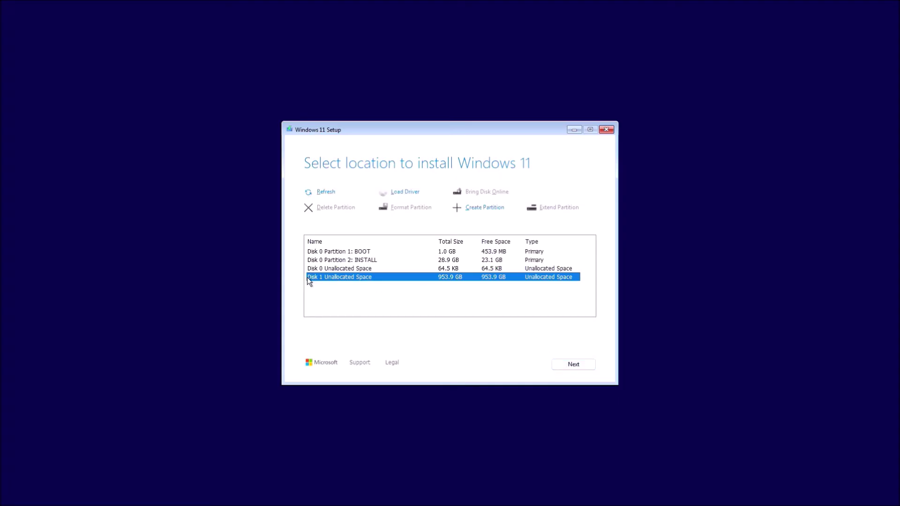
click(580, 364)
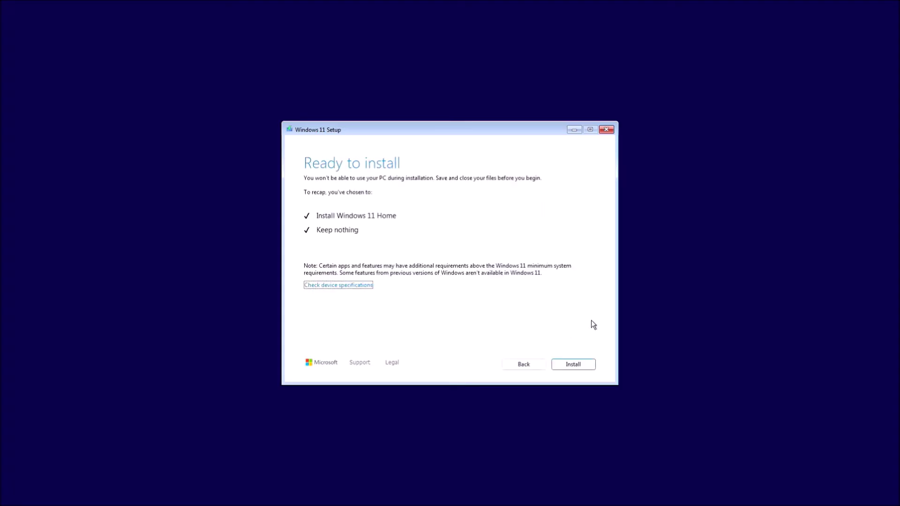
- Start the Windows 11 Home installation from the Ready to install page
click(584, 364)
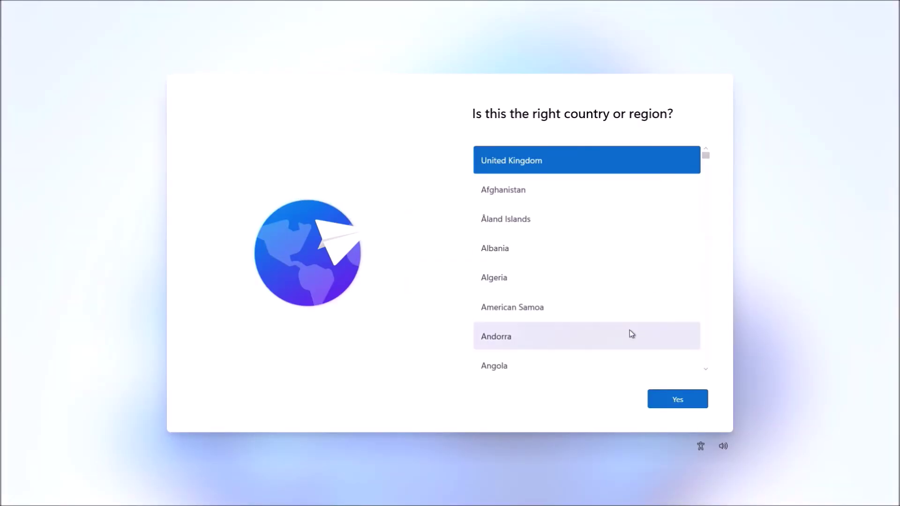
- Confirm United Kingdom region and keyboard, skipping a second layout
click(669, 398)
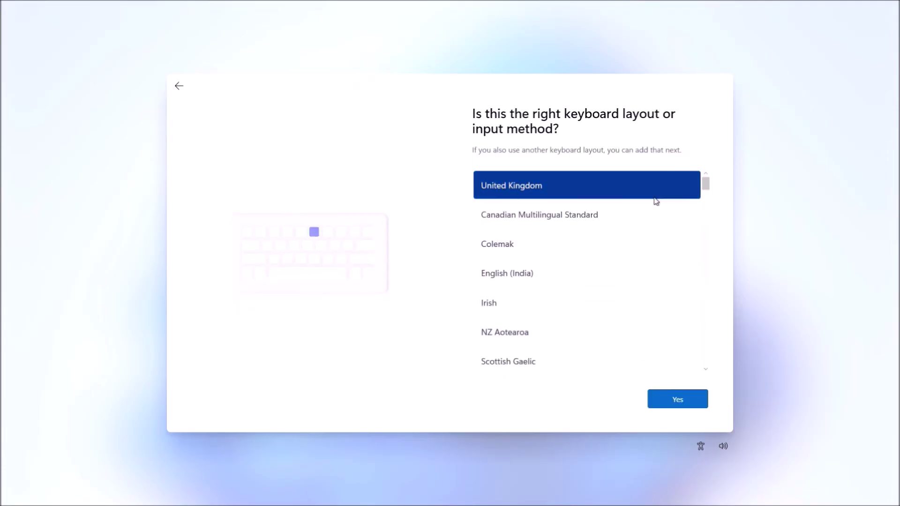
click(683, 398)
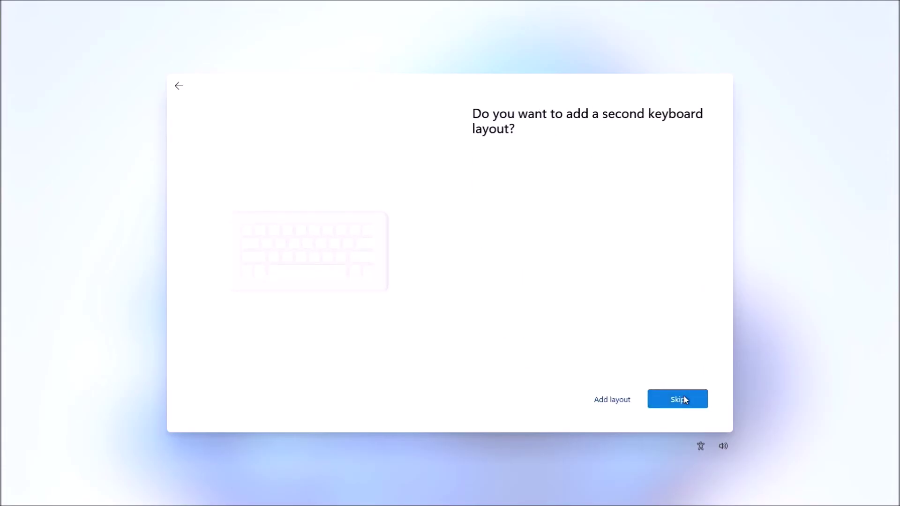
click(684, 399)
- Install the Intel Killer Wi-Fi driver from E:\NetworkDrivers\...\Drivers\1550-1650
click(530, 337)
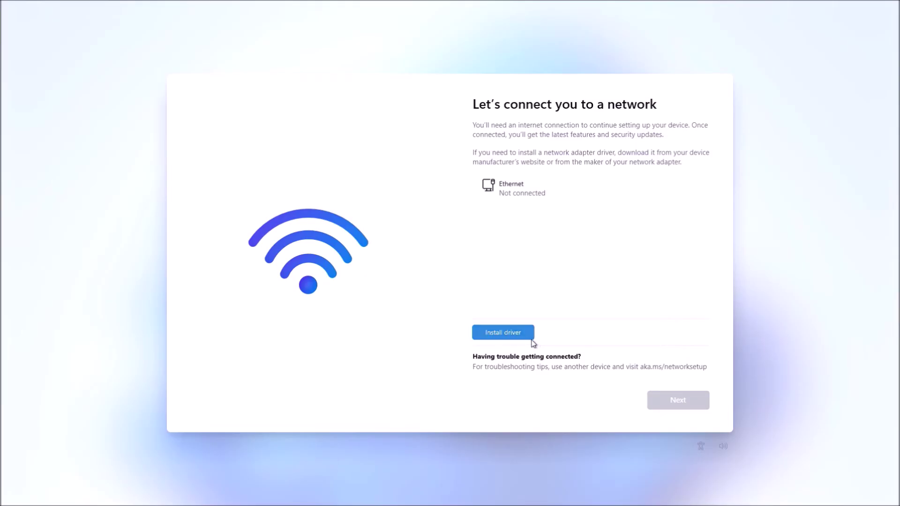
double_click(804, 189)
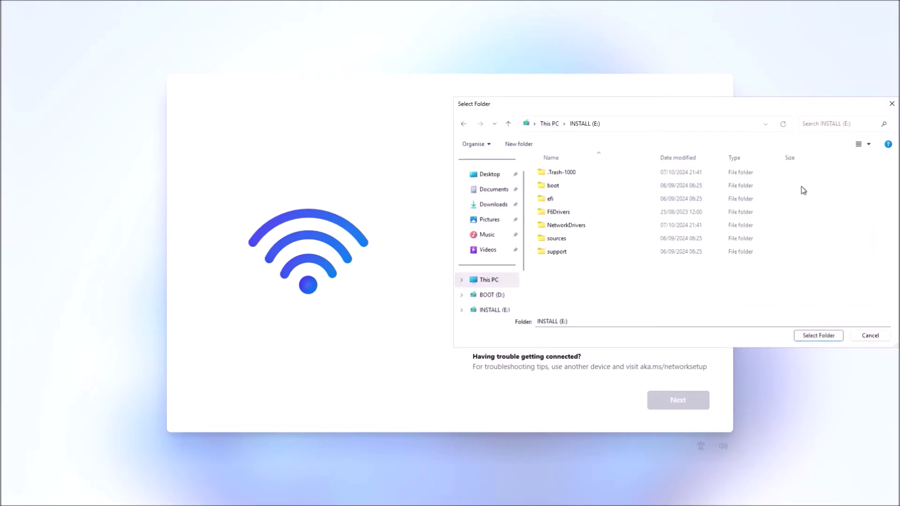
double_click(596, 227)
double_click(583, 173)
double_click(583, 173)
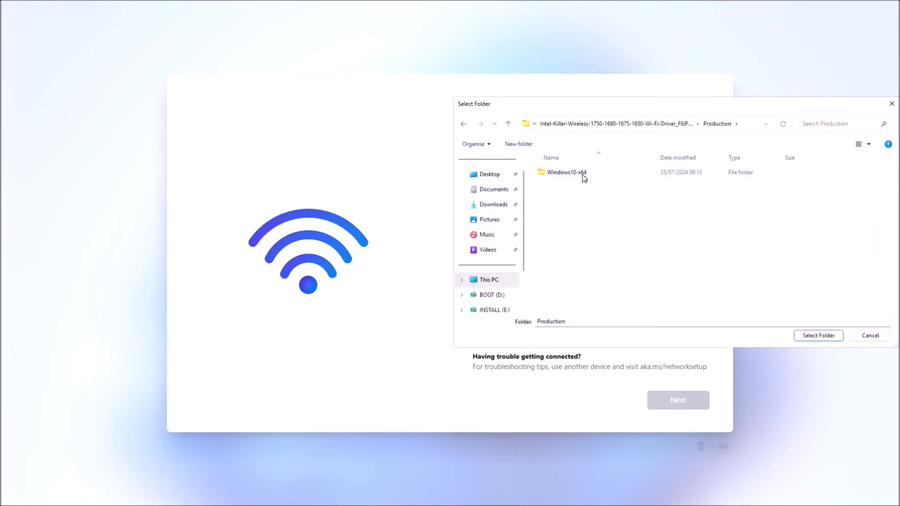
double_click(583, 173)
click(556, 174)
double_click(556, 177)
double_click(556, 177)
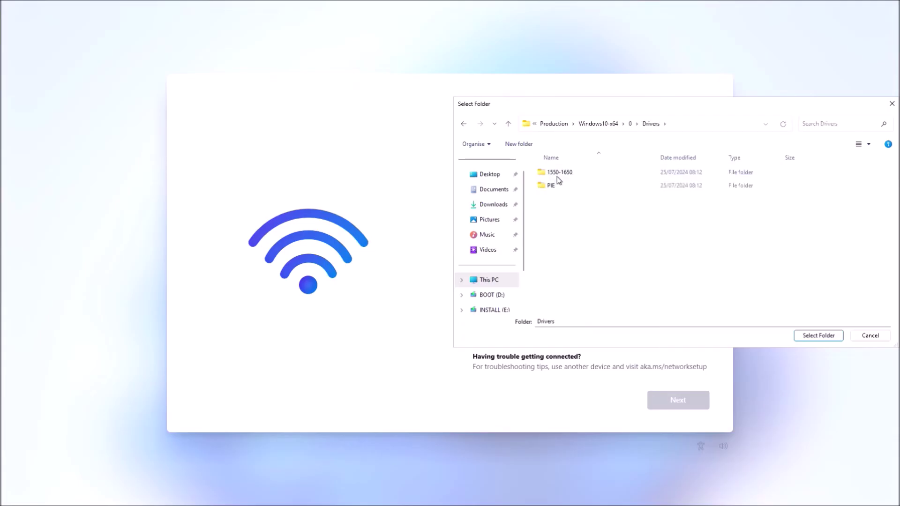
double_click(556, 176)
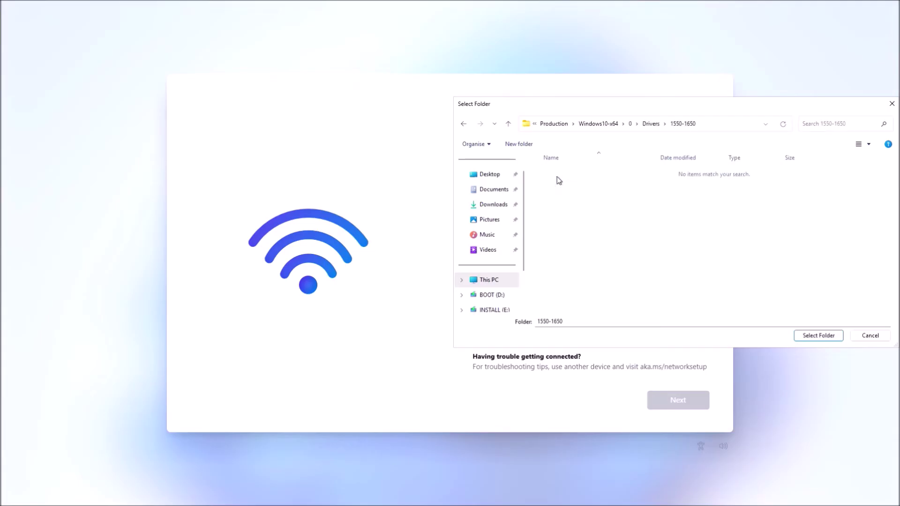
click(806, 335)
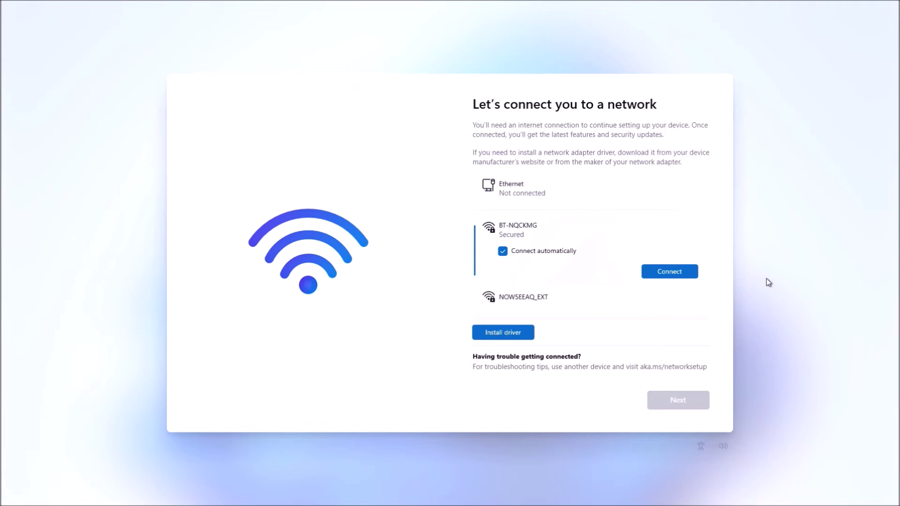
- Connect to the secured Wi-Fi network with its password and continue
click(669, 273)
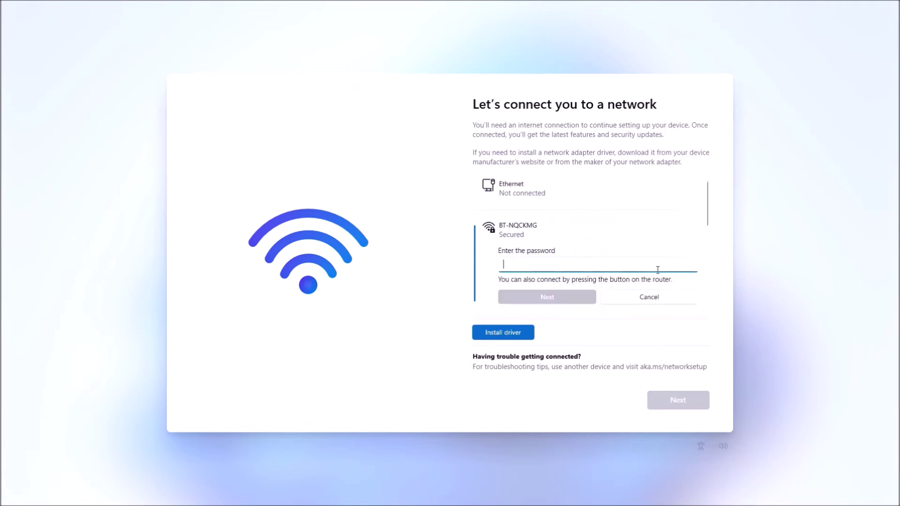
text(•••)
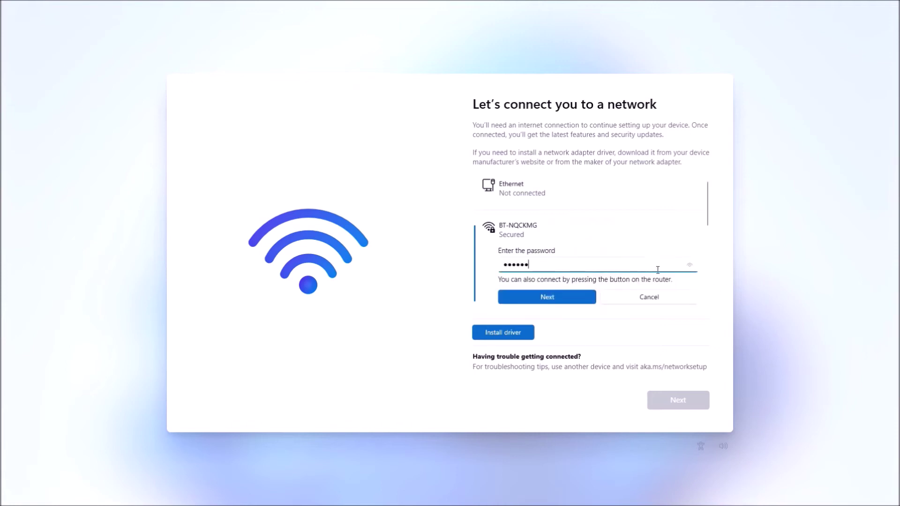
text(••••••••••)
click(569, 296)
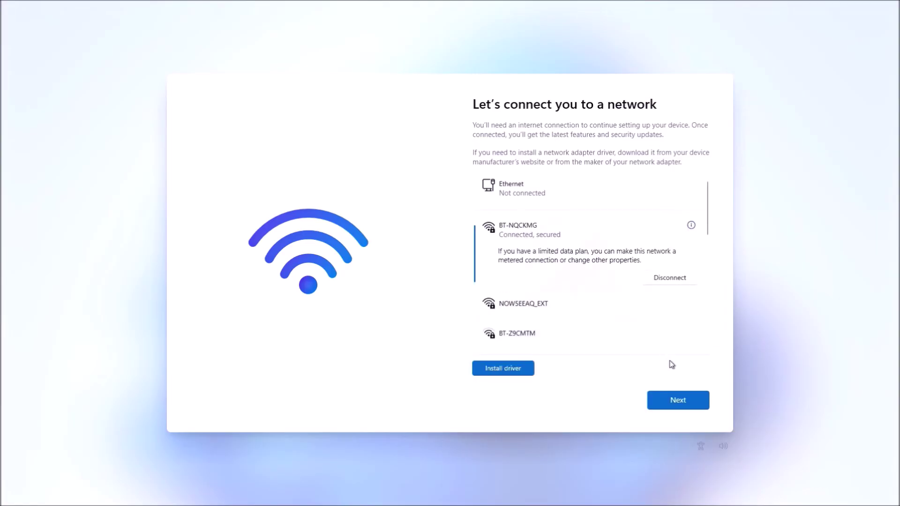
click(684, 399)
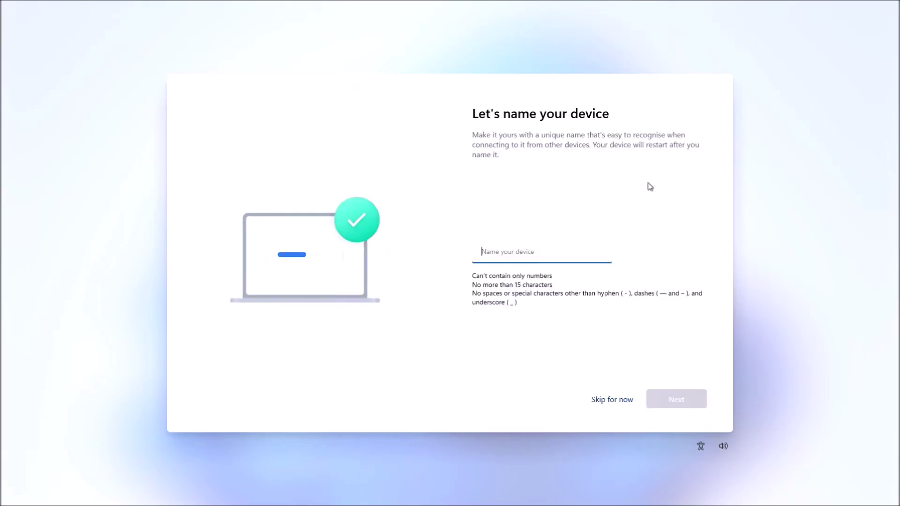
- Name the device 'xps'
text(xps)
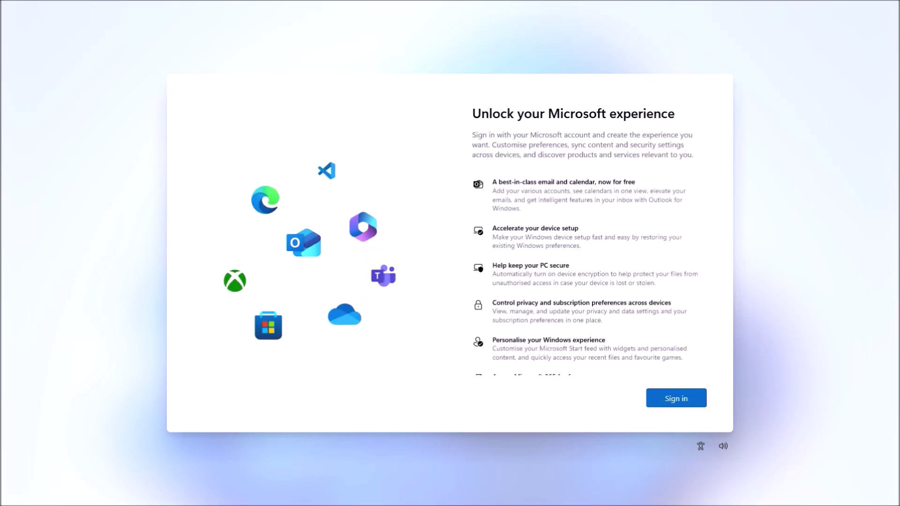
scroll(530, 245, down, 1)
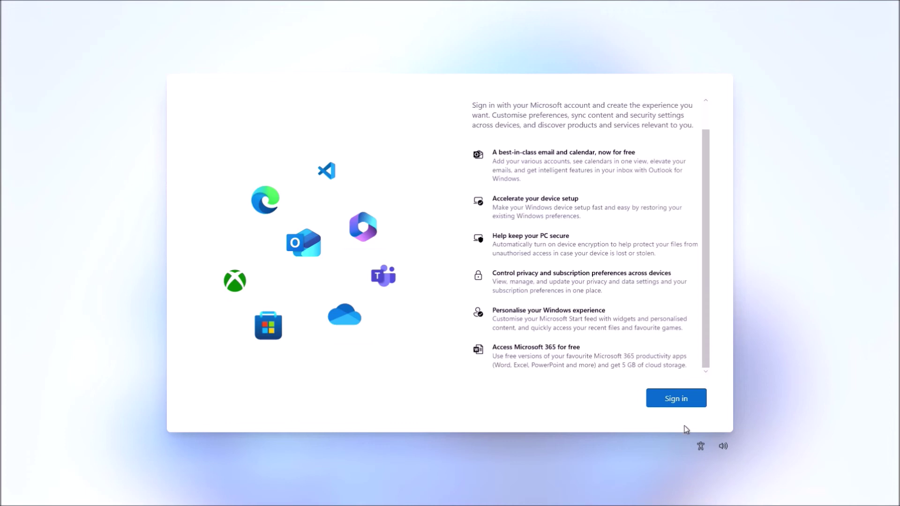
click(700, 446)
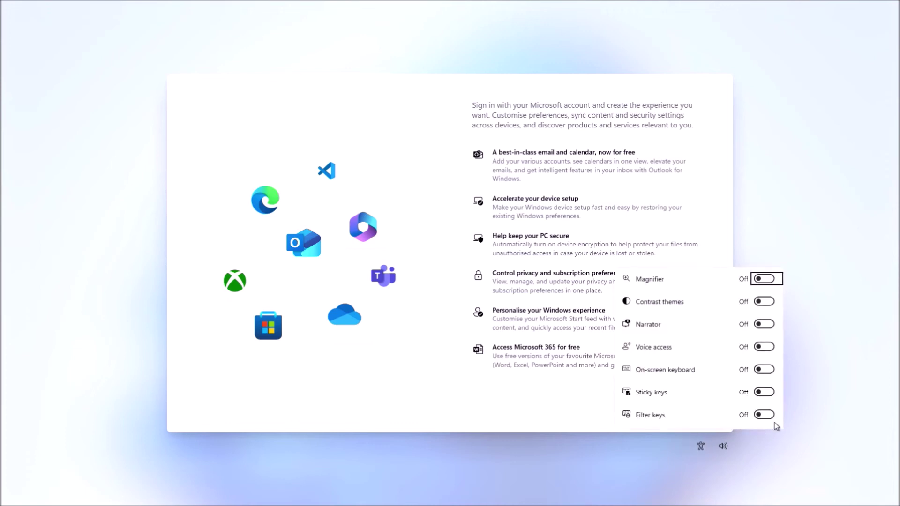
click(738, 206)
scroll(595, 231, up, 1)
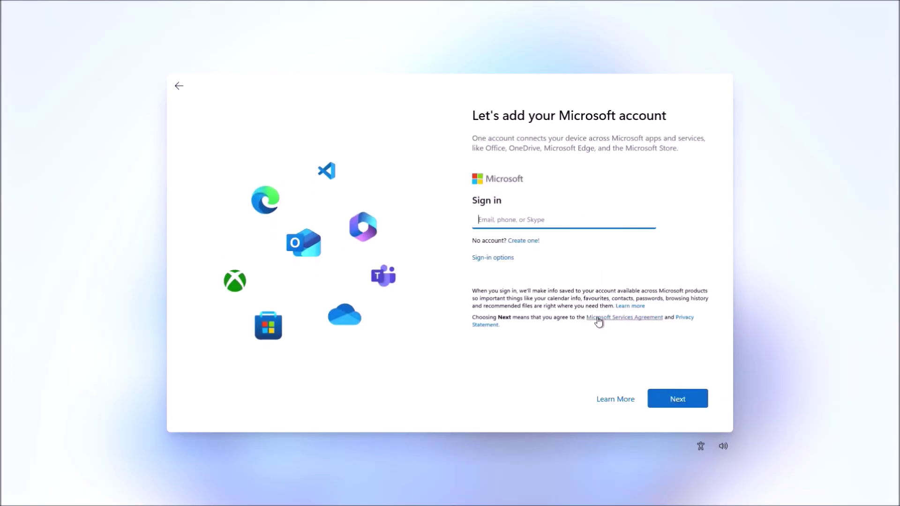
key(Escape)
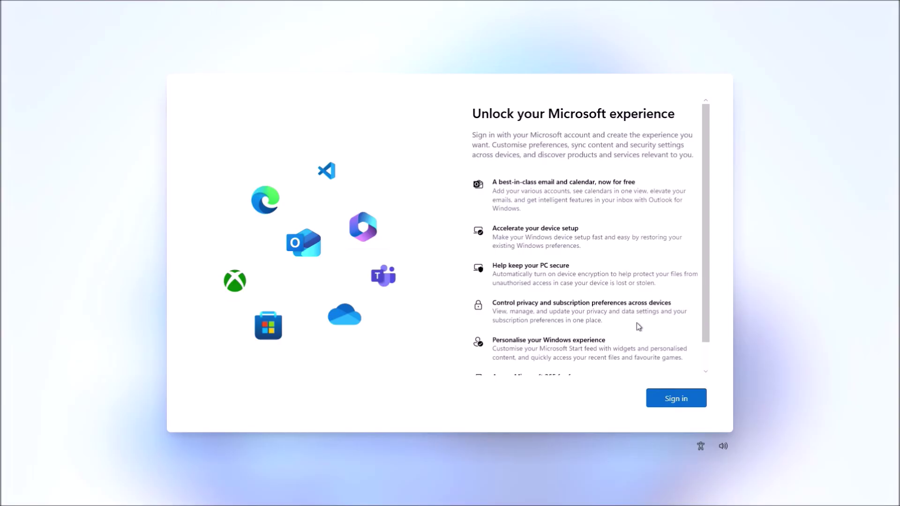
click(701, 448)
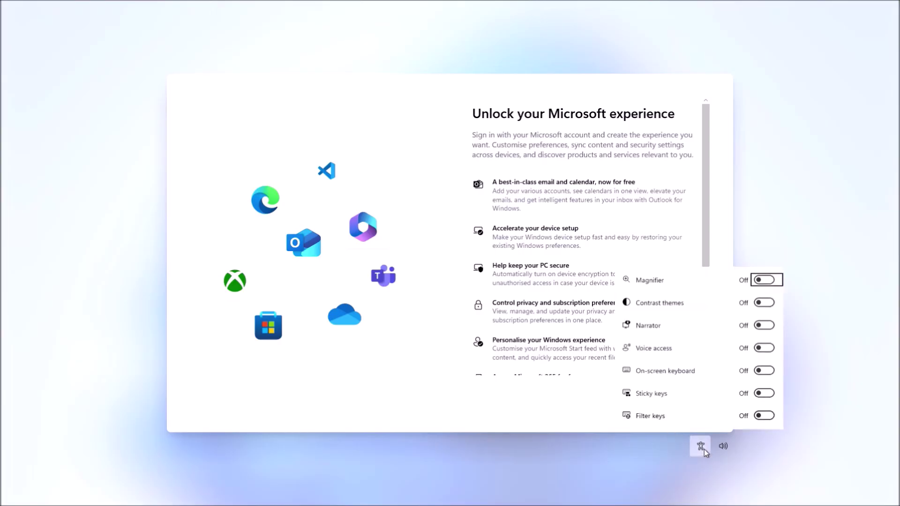
click(702, 448)
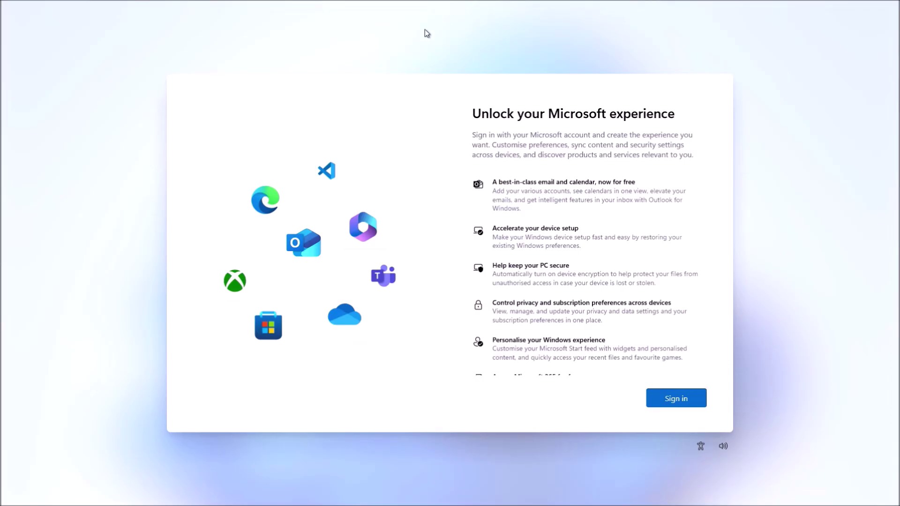
- Turn Wi-Fi off in Network & internet settings, close Settings, and reopen an admin Command Prompt
key(shift+F10)
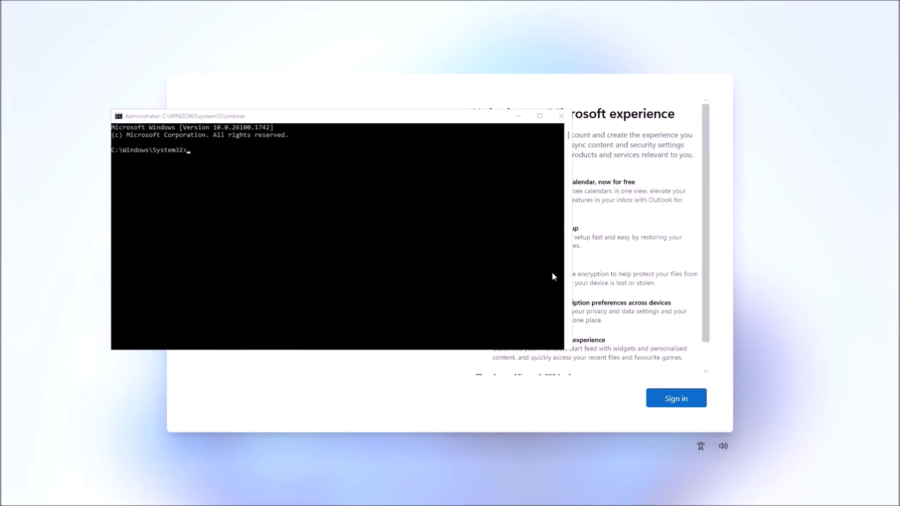
click(705, 450)
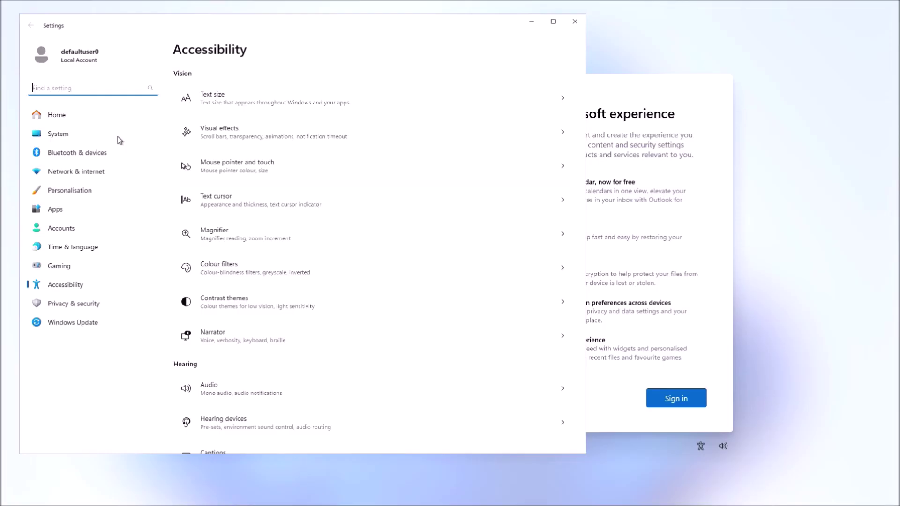
click(94, 174)
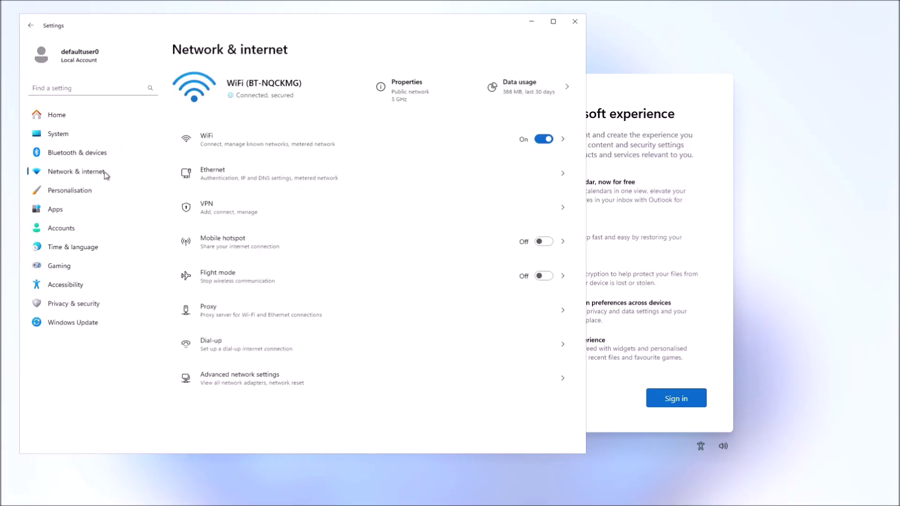
click(542, 139)
click(574, 21)
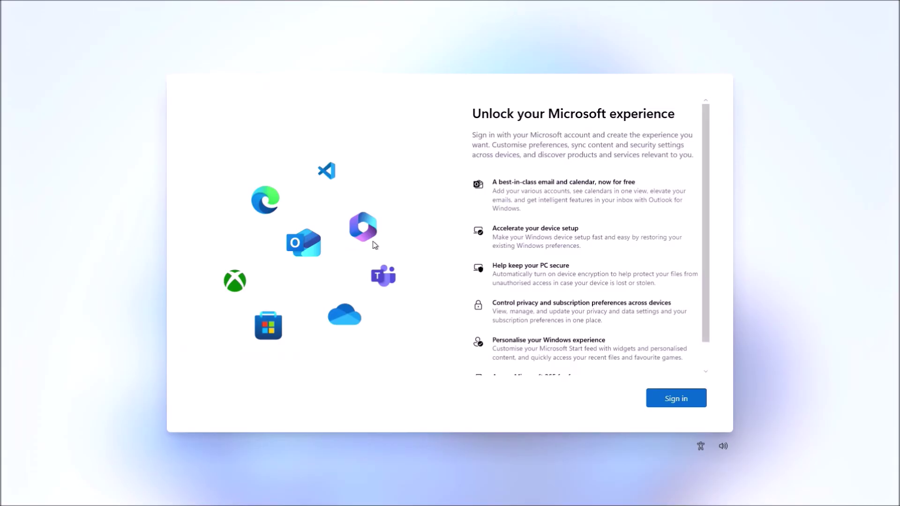
key(shift+F10)
- Enlarge the Command Prompt text and enter the OOBE\BYPASSNRO command
ctrl+scroll(372, 245, up, 4)
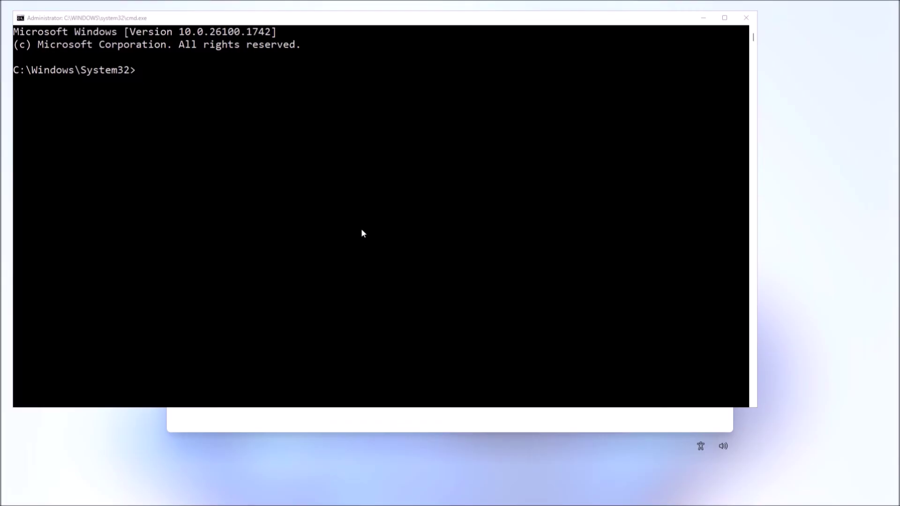
click(272, 192)
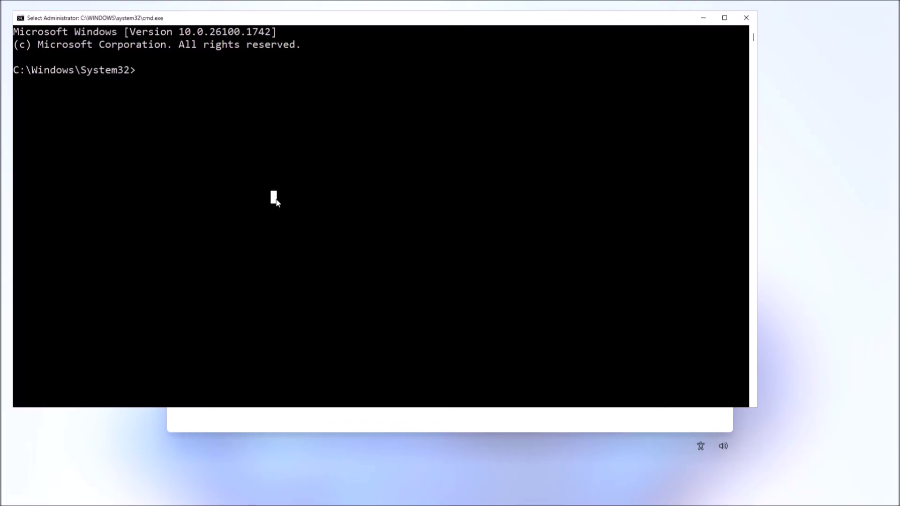
text(OOBE\)
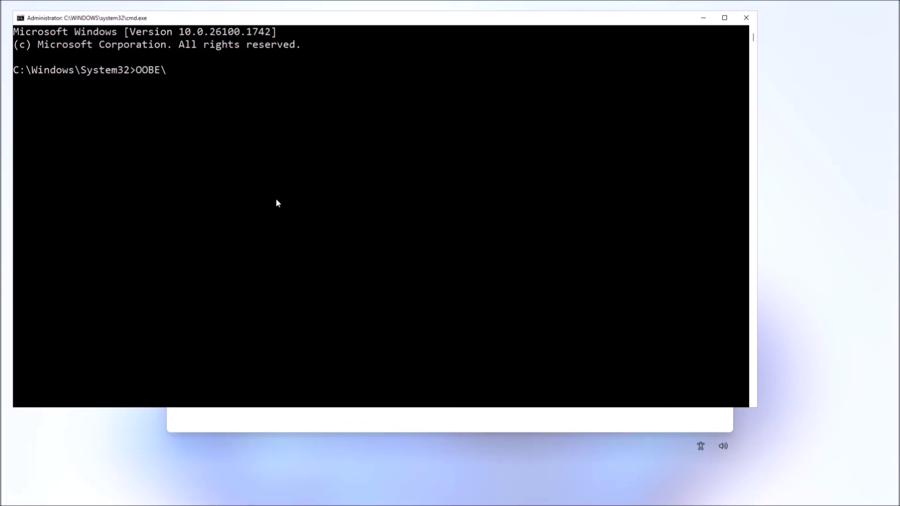
text(BYPASSNRO)
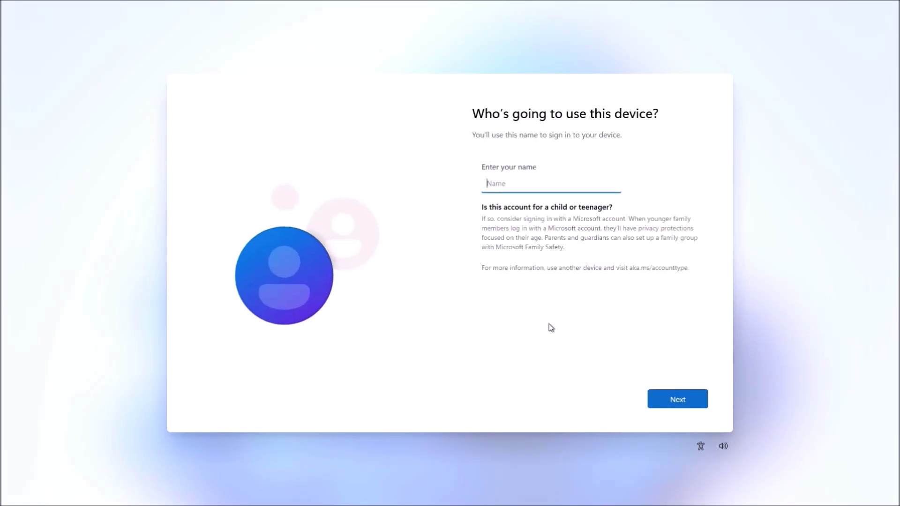
- Create the local account with the user's name and a blank password
text(Philip)
key(Return)
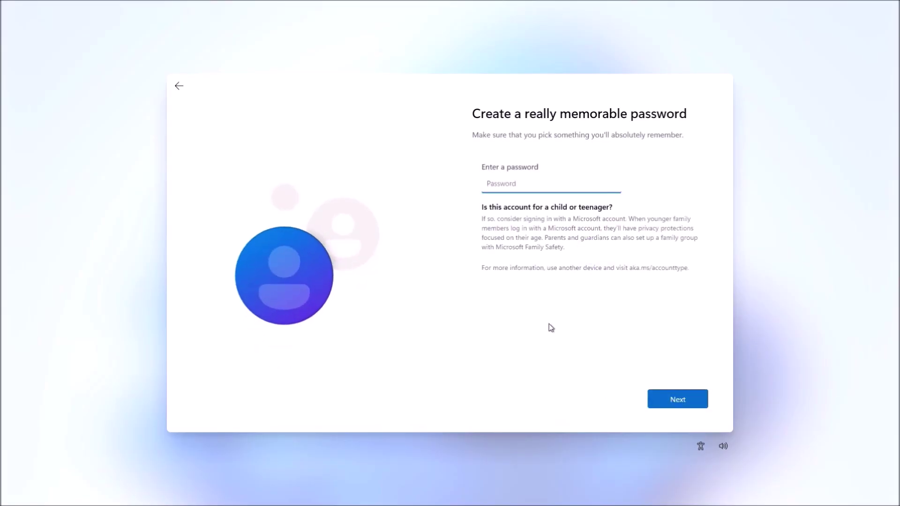
key(Return)
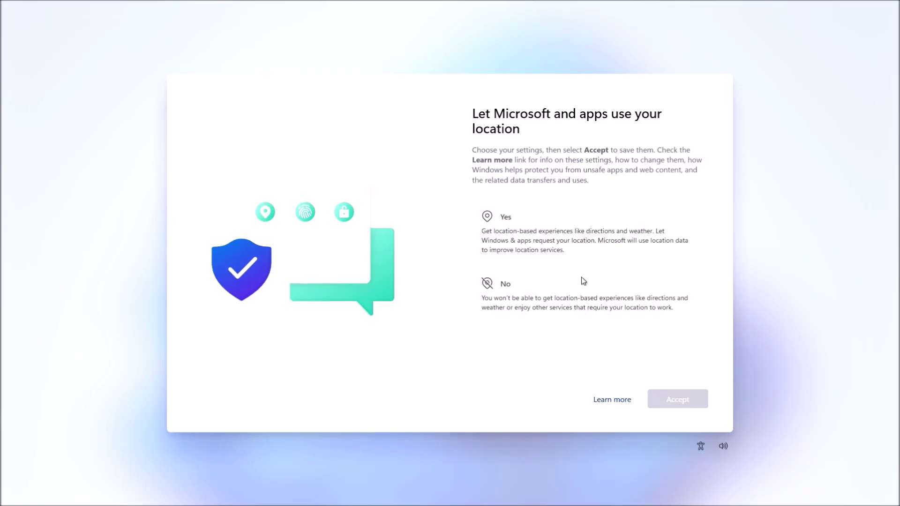
- Set privacy: location on, Find my device off, optional diagnostics, inking off, tailored experiences on
key(Down)
key(Return)
click(621, 306)
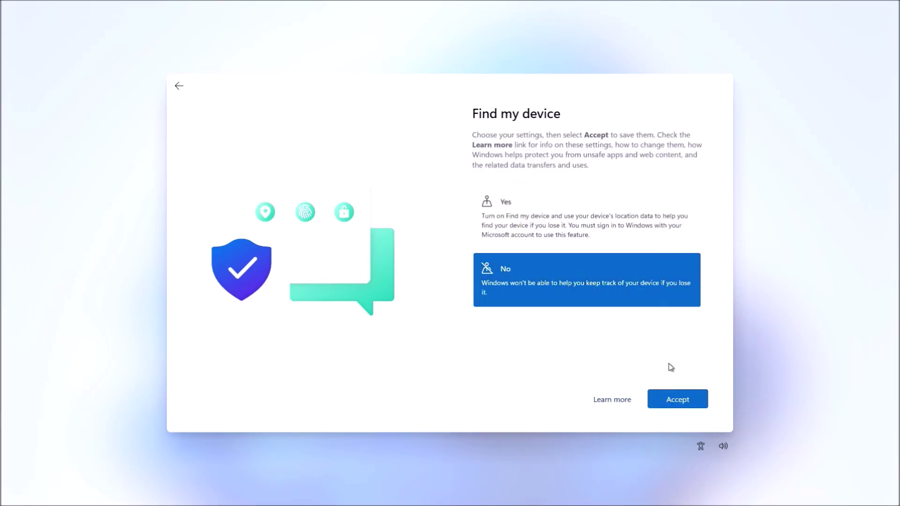
click(669, 398)
click(640, 295)
key(Return)
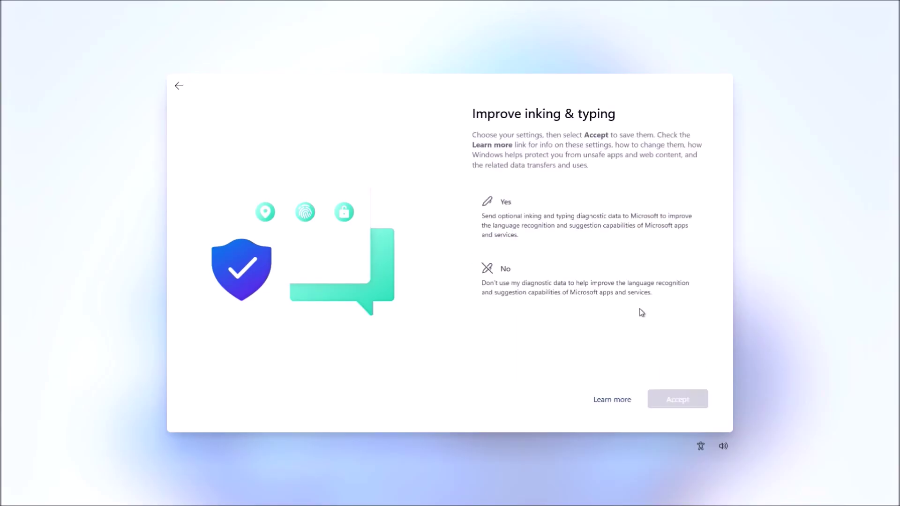
click(646, 305)
click(684, 400)
key(Down)
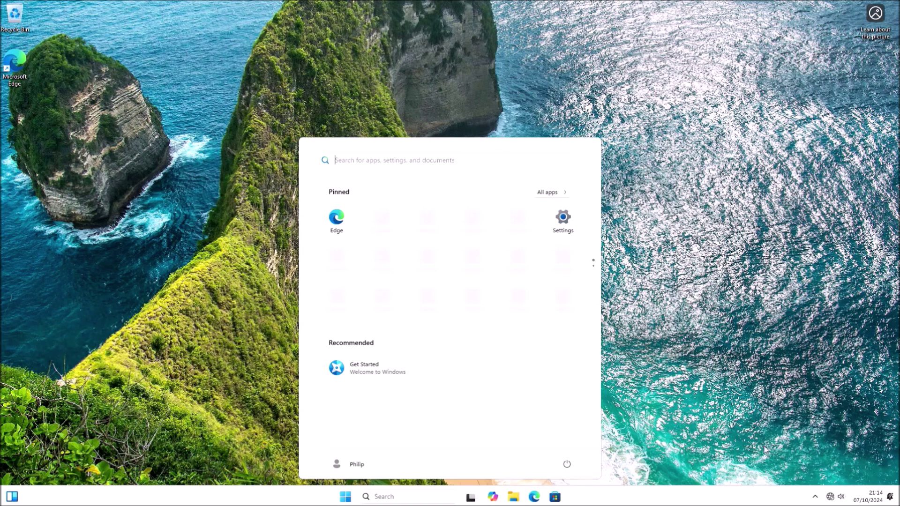
- Turn WiFi on under Network & internet, then start Download & install all in Windows Update
click(785, 480)
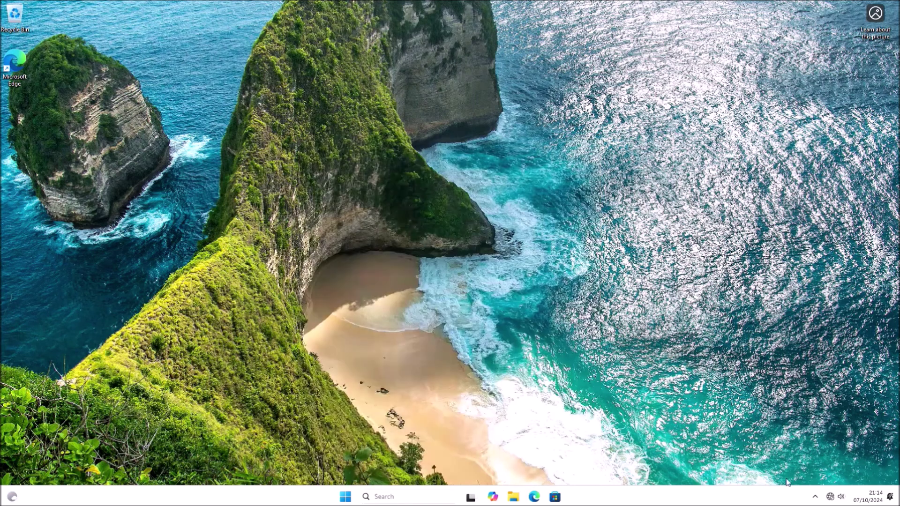
right_click(345, 493)
click(341, 399)
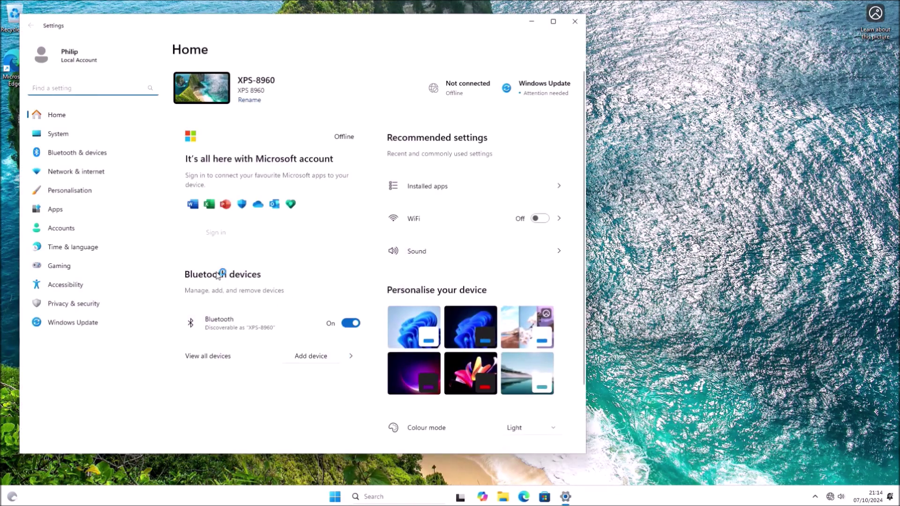
click(115, 176)
click(547, 137)
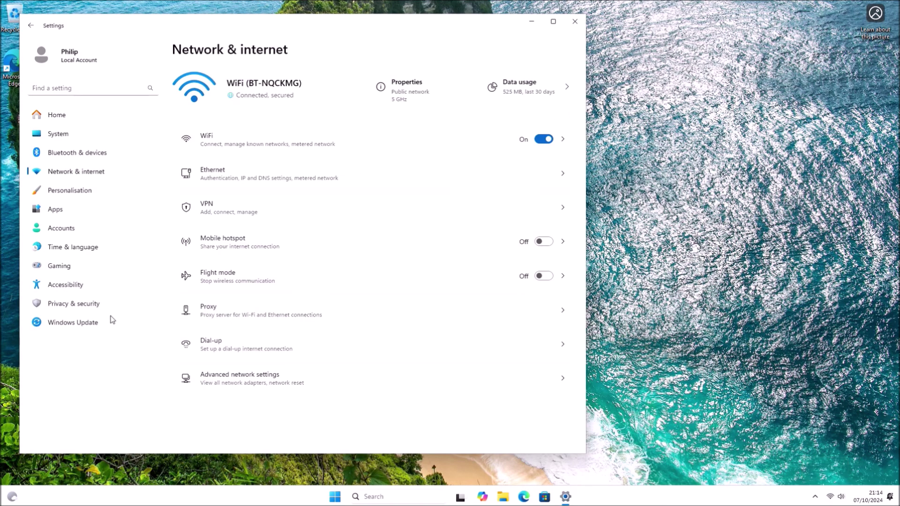
click(106, 323)
click(543, 96)
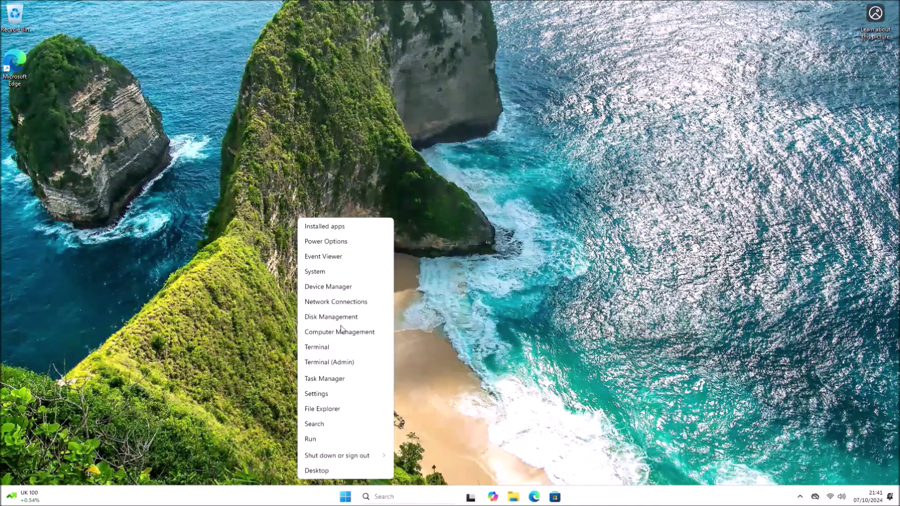
- Search Edge for 'dell drivers and downloads' and open Dell's drivers page
click(339, 285)
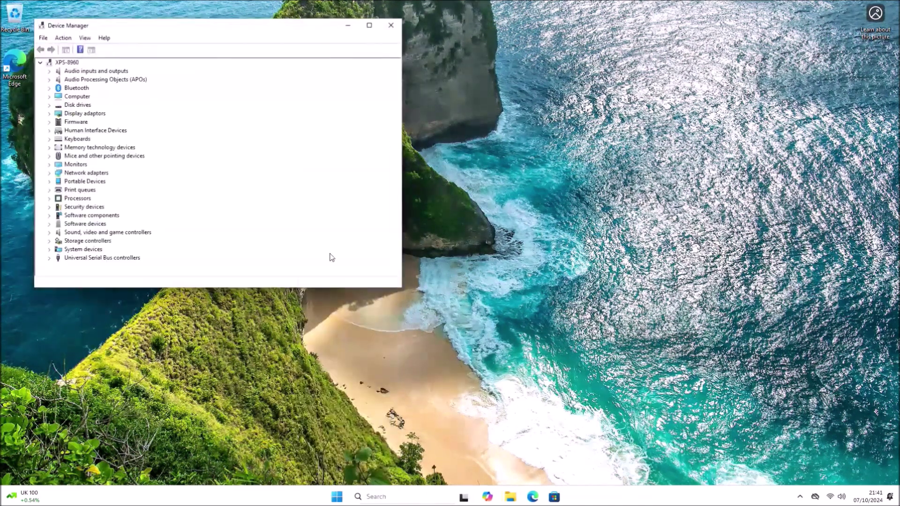
click(391, 25)
click(223, 22)
text(dell drivers and downloads)
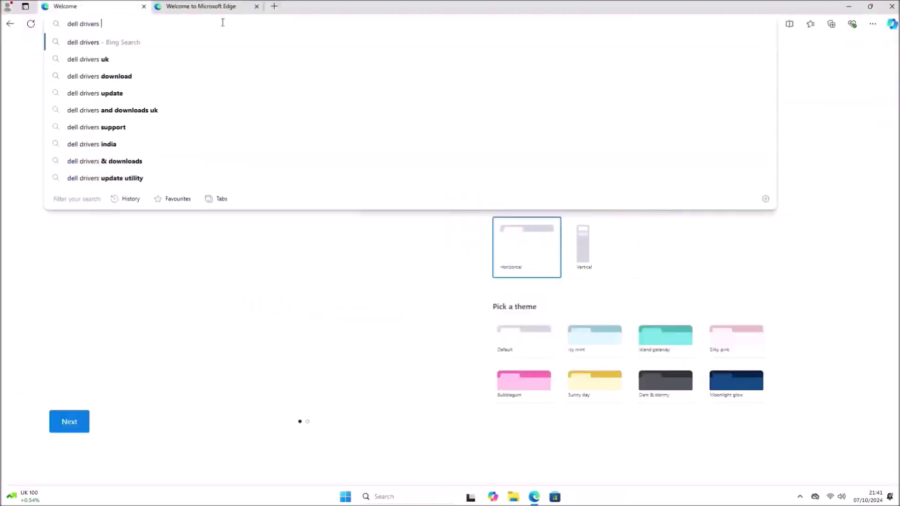
key(Return)
click(186, 137)
click(369, 6)
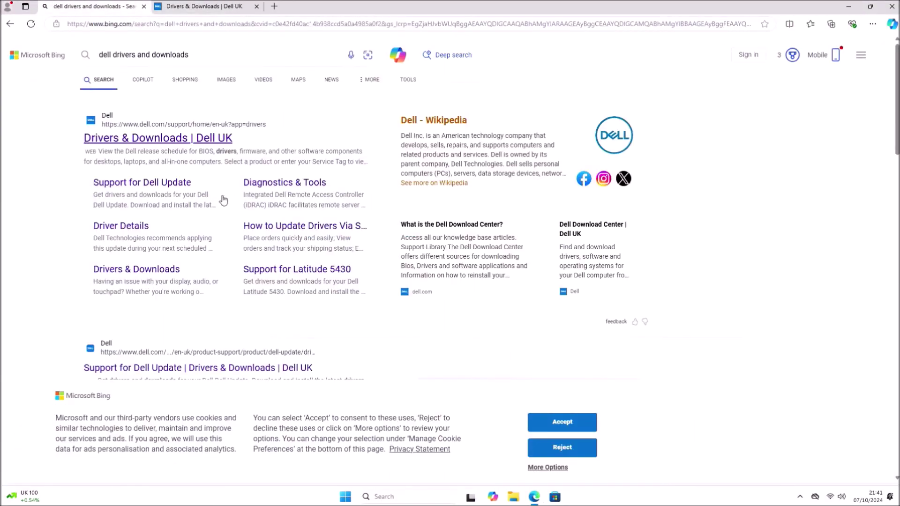
click(144, 6)
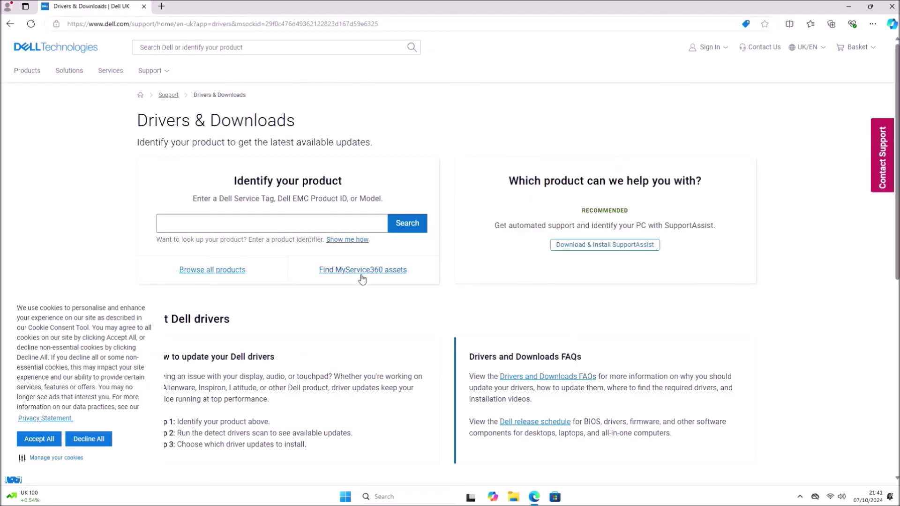
- Download and run the SupportAssist launcher, allowing it to make changes
click(573, 247)
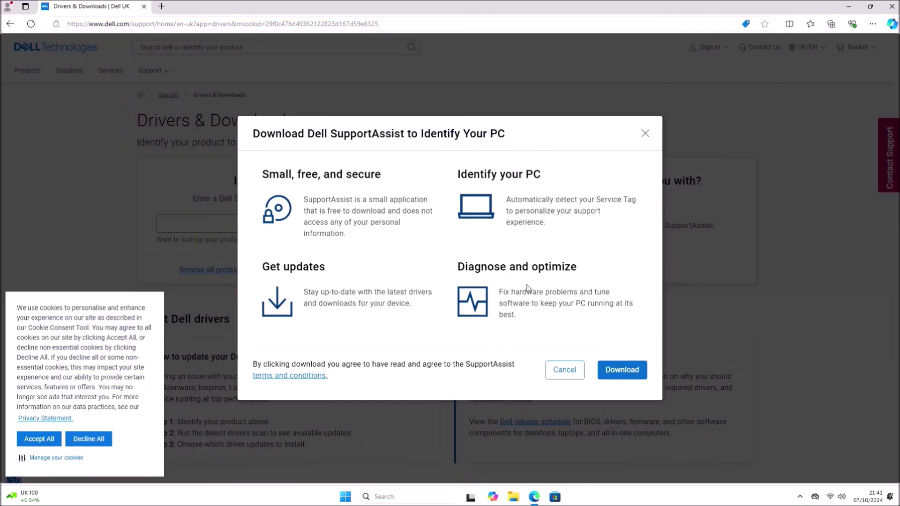
click(617, 368)
click(714, 69)
click(417, 326)
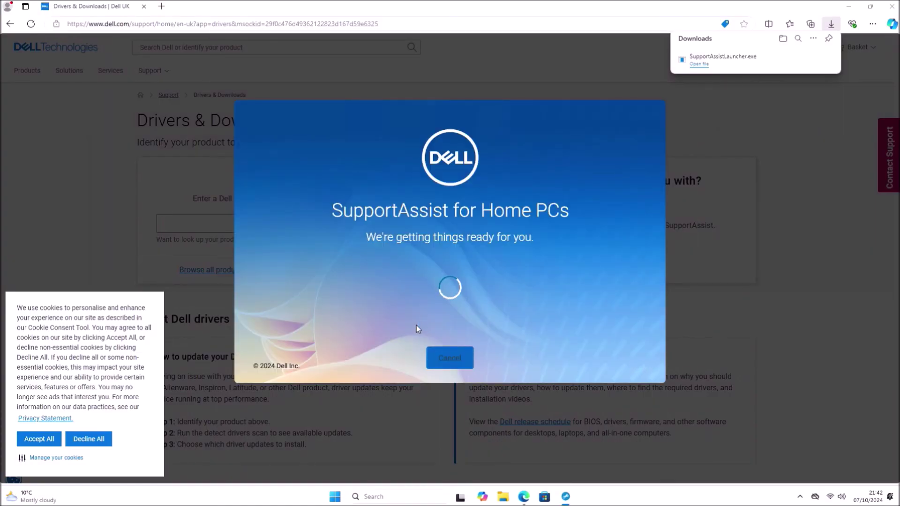
key(super)
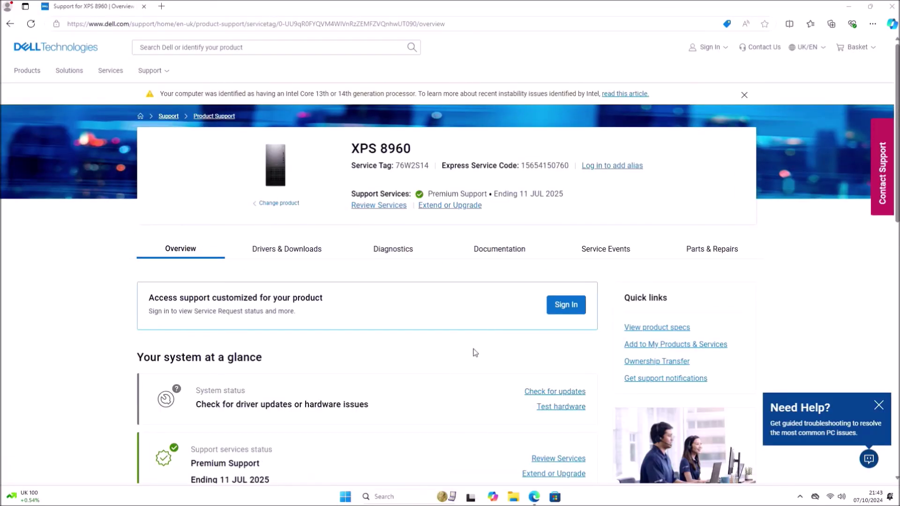
- Check for Dell driver updates and download and install the recommended drivers
scroll(472, 353, down, 3)
click(565, 252)
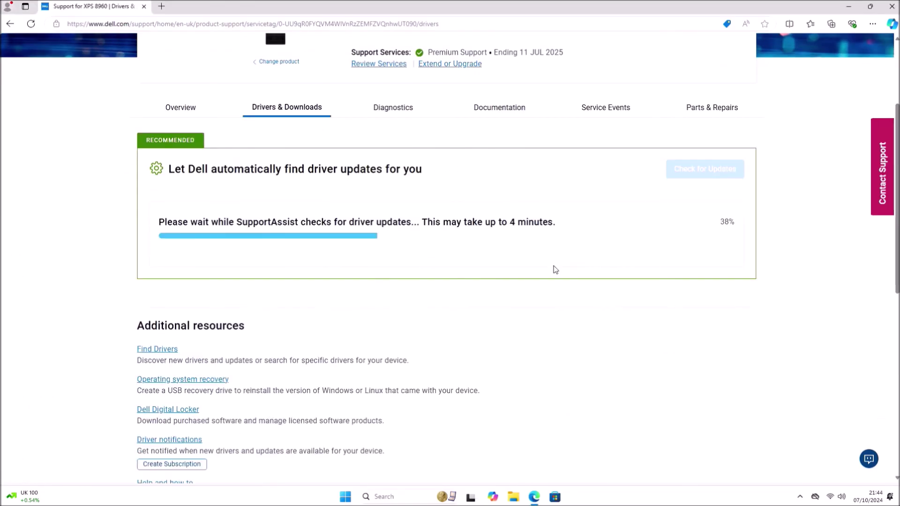
click(693, 211)
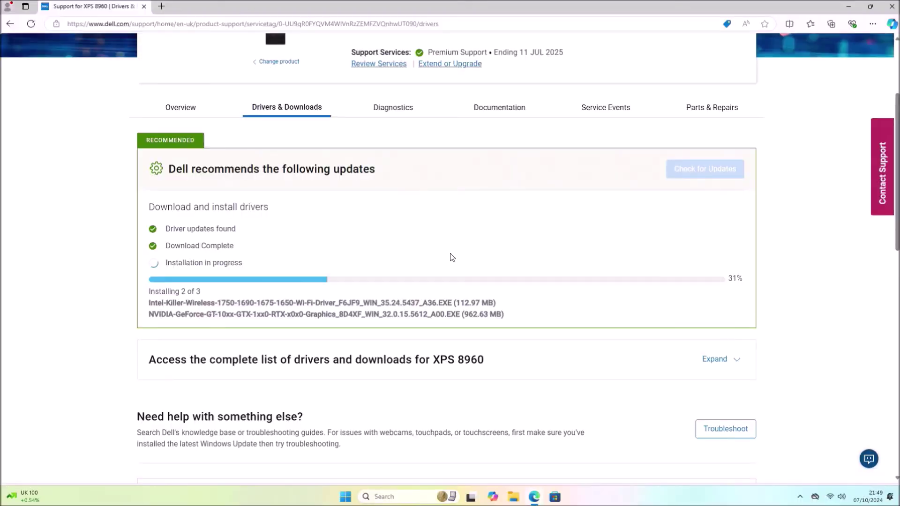
scroll(361, 300, up, 1)
scroll(353, 328, down, 6)
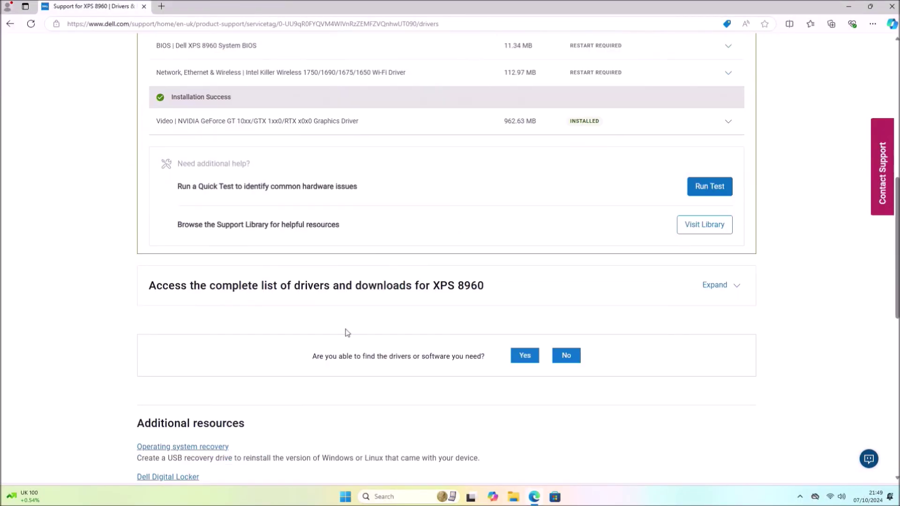
- Restart the PC from the Start shortcut menu to finish the driver installs
right_click(345, 496)
mouse_move(374, 455)
click(409, 454)
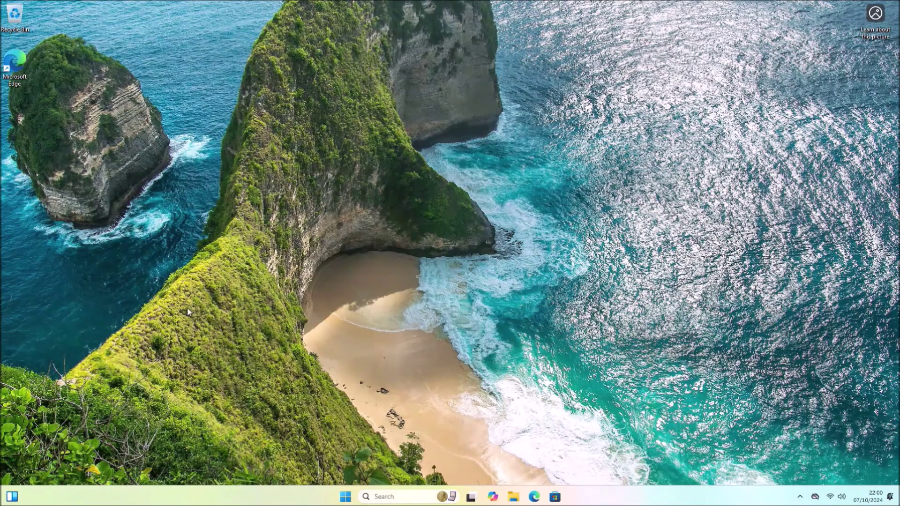
- Run Get updates in the Microsoft Store Library, review the updated apps, and close the Store
click(345, 496)
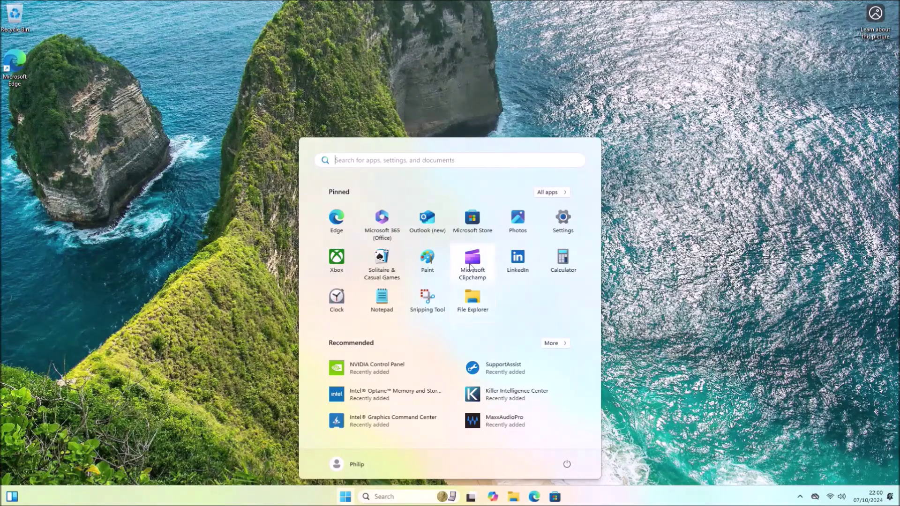
click(471, 233)
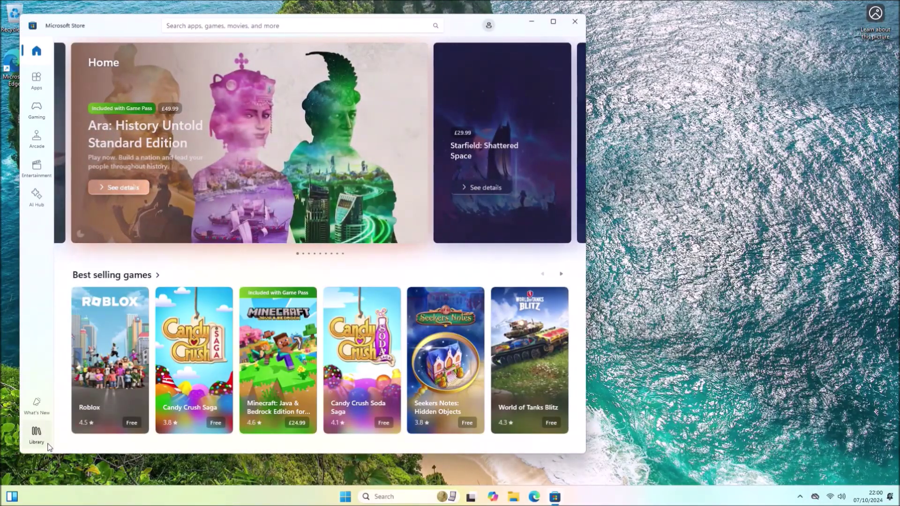
click(49, 447)
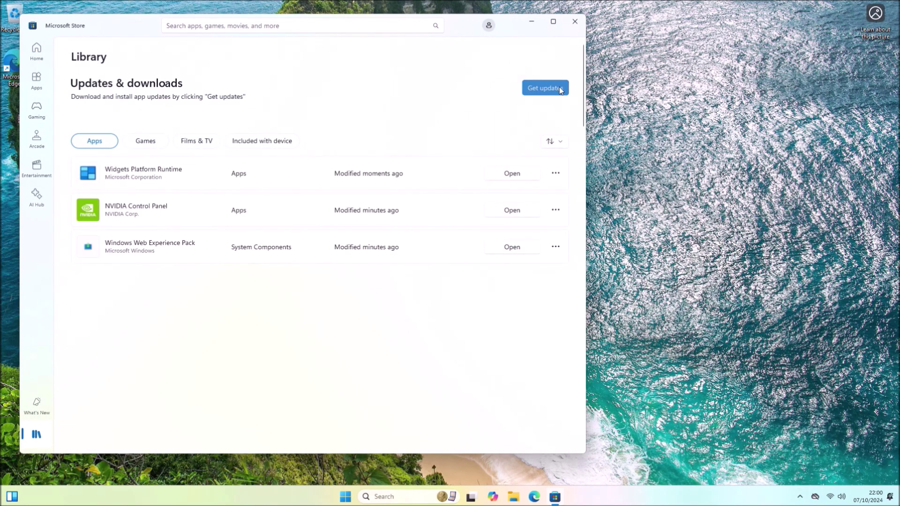
click(561, 89)
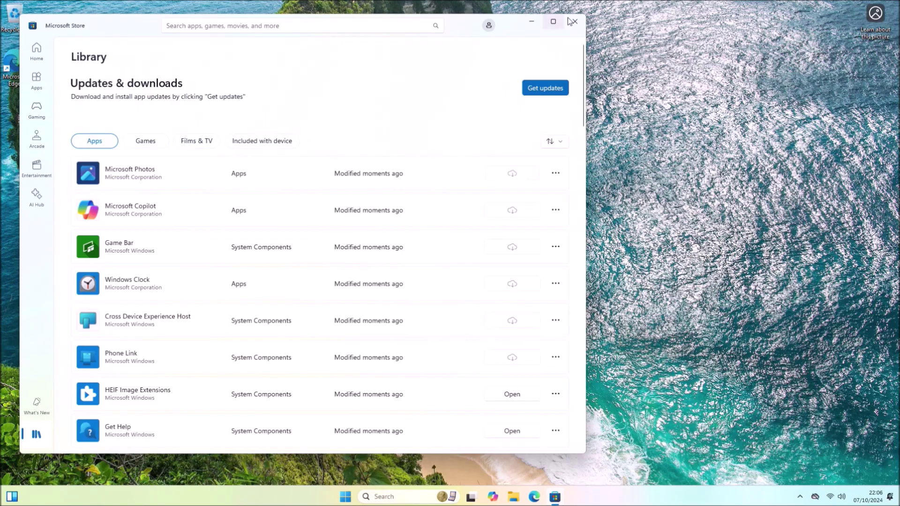
scroll(564, 125, down, 10)
scroll(567, 124, down, 5)
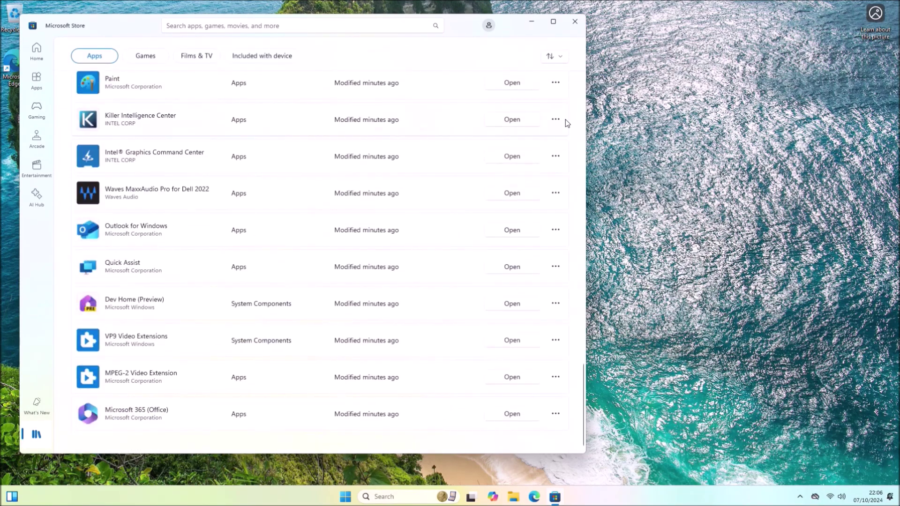
click(576, 24)
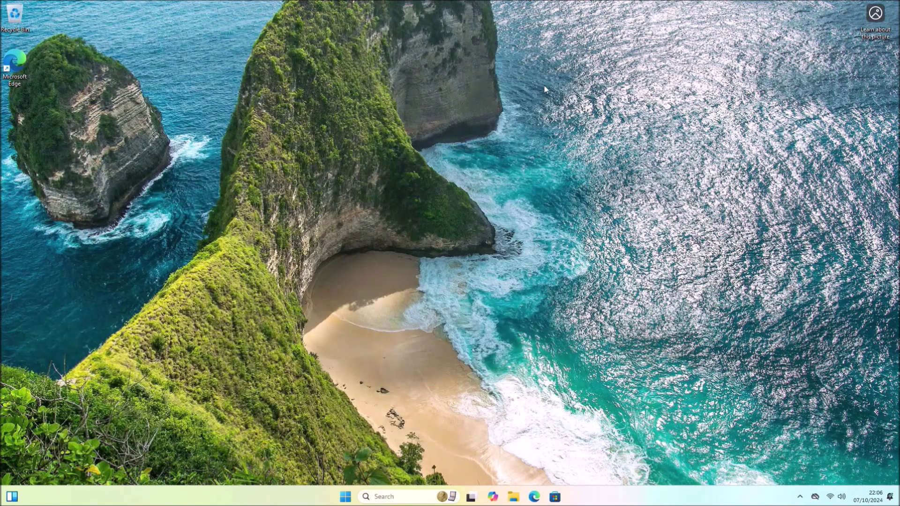